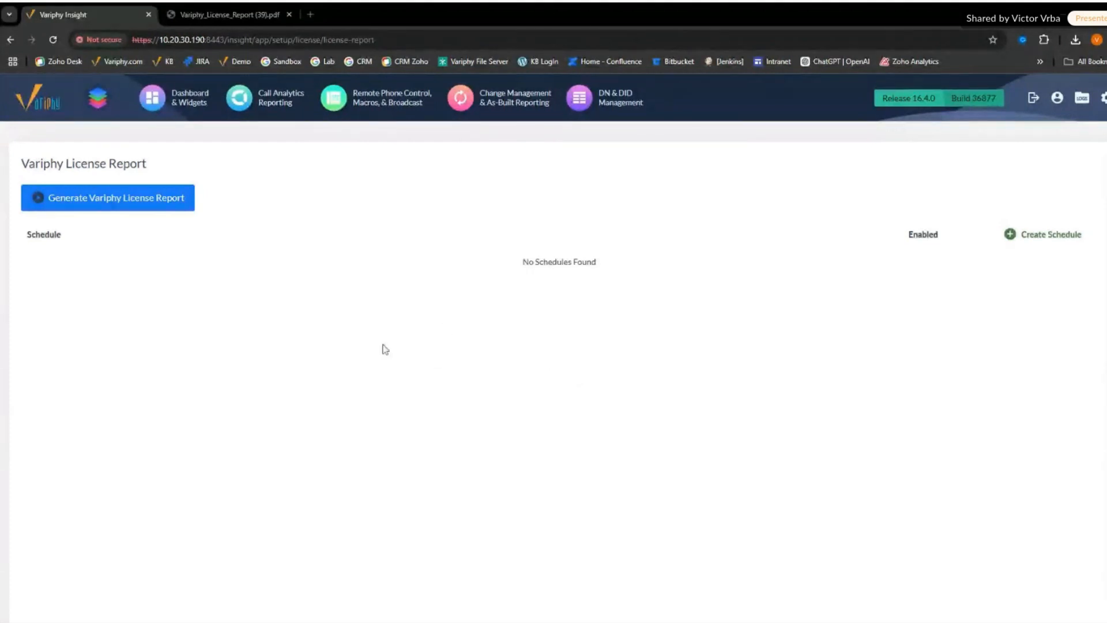
- Consult the Variphy_License_Report (39) PDF and open Call Analytics Reporting in Variphy Insight
left_click(223, 16)
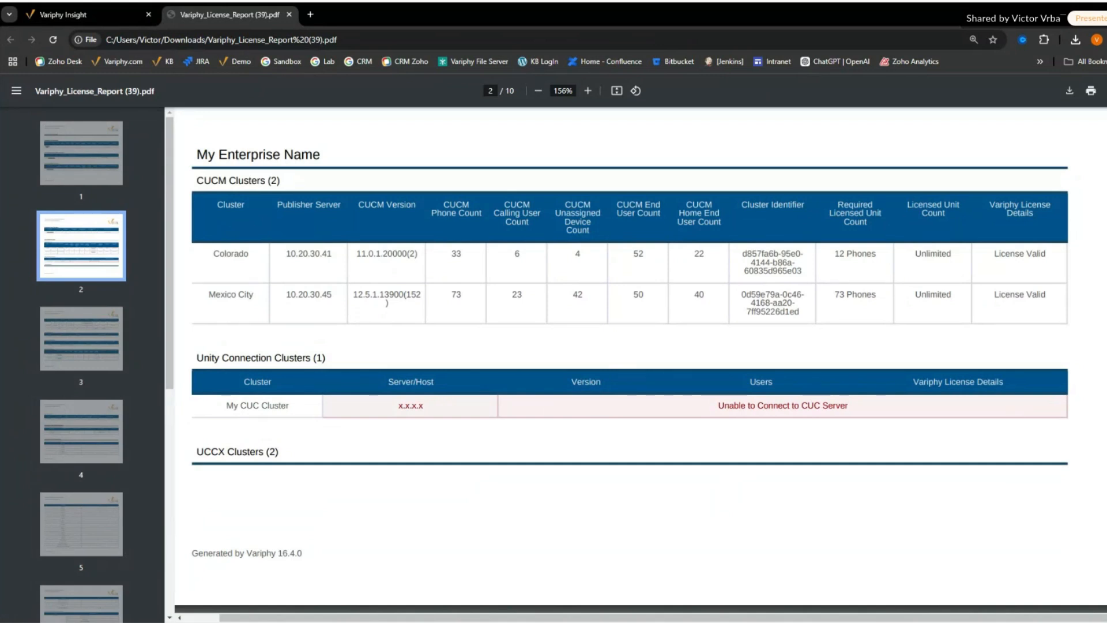
left_click(97, 16)
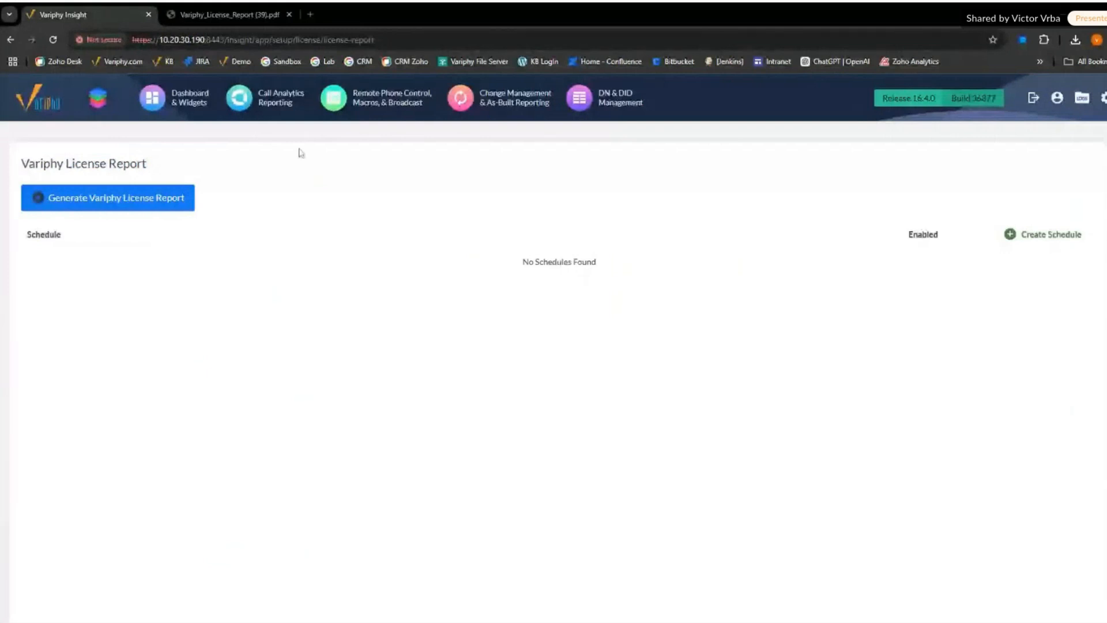
left_click(282, 103)
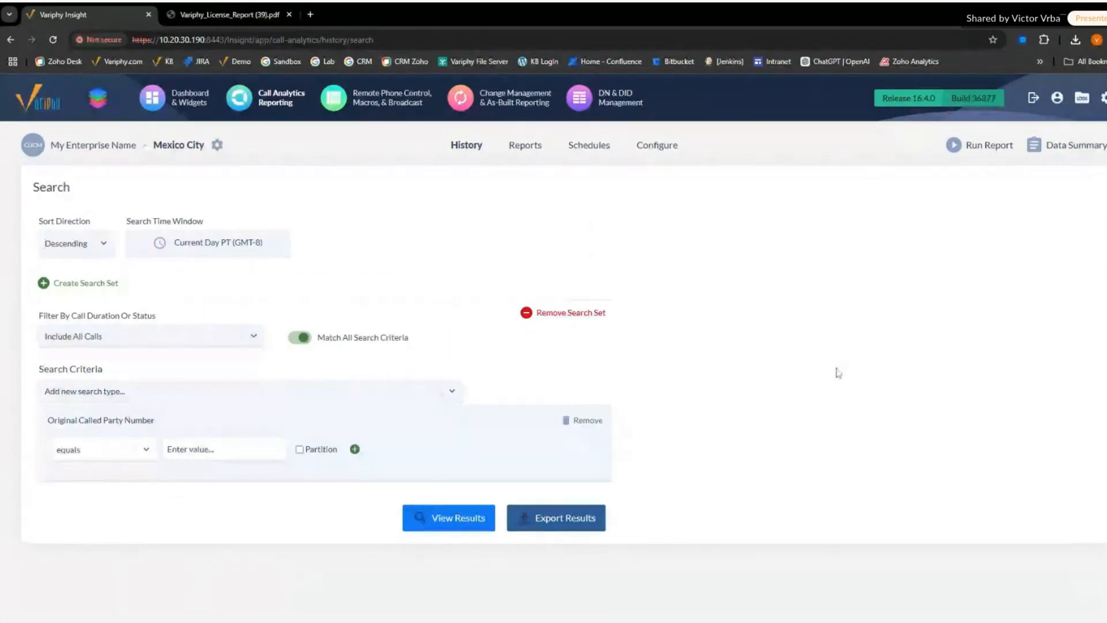
- Examine the CUCM cluster, Microsoft Teams tenant and Webex organization tables in the license report PDF
left_click(231, 14)
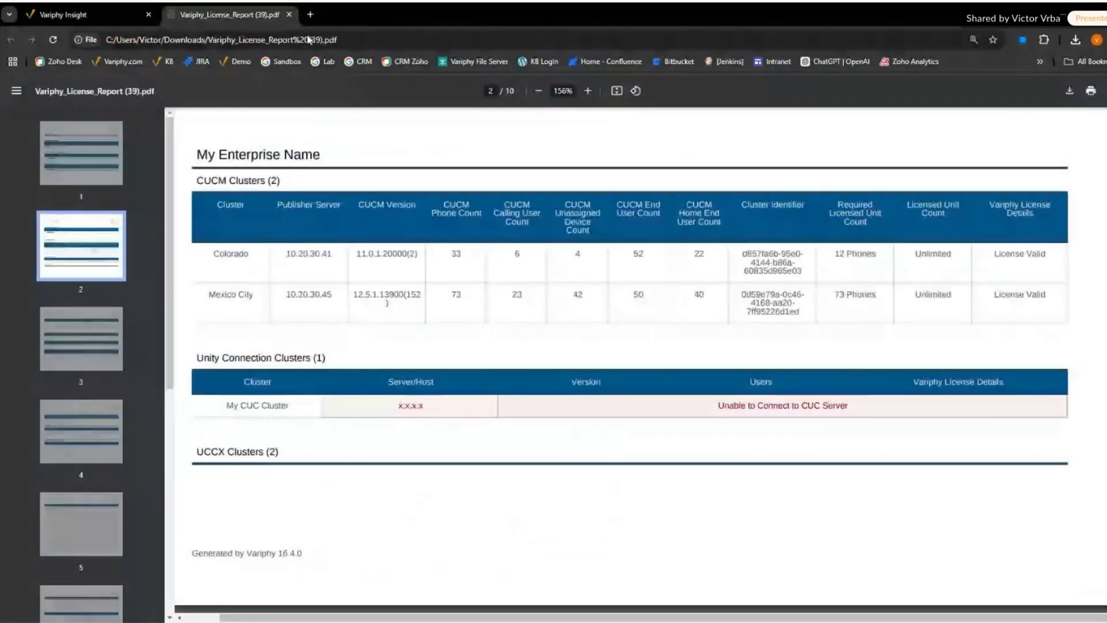
scroll(724, 353, "up", 3)
scroll(724, 353, "up", 4)
scroll(728, 356, "down", 15)
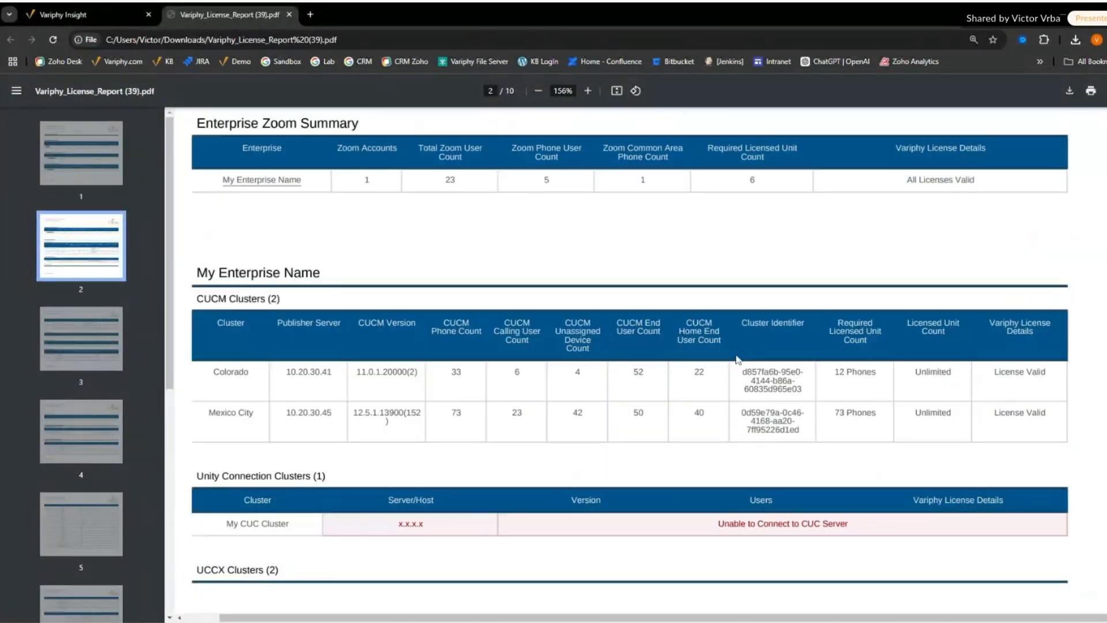
scroll(733, 384, "down", 6)
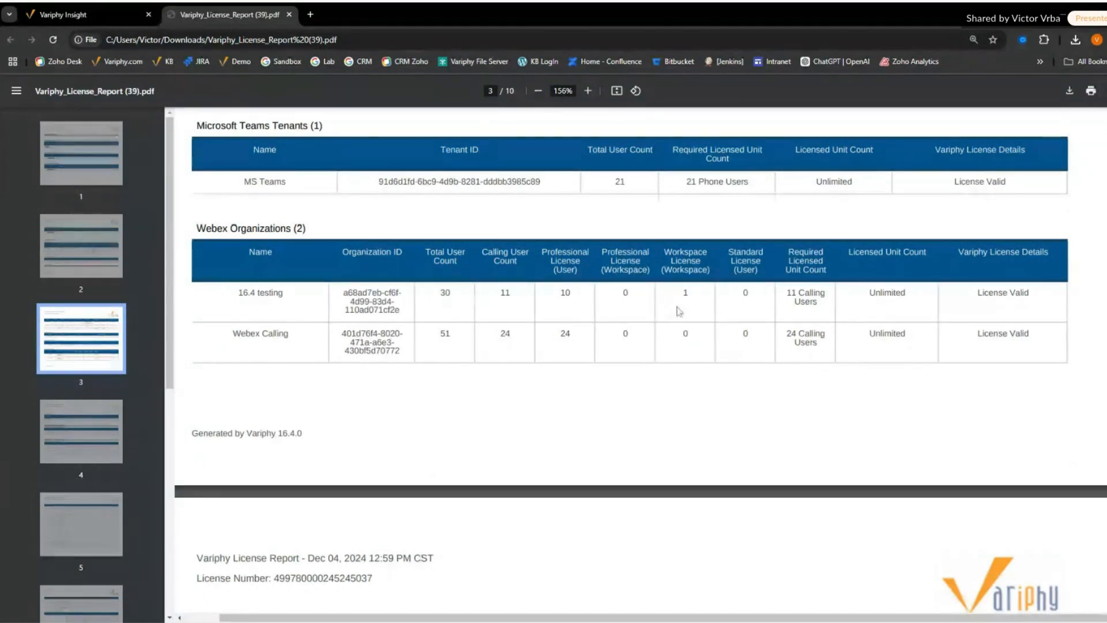
- Return to Call Analytics Reporting and change the platform to 16.4 testing (Webex)
left_click(109, 14)
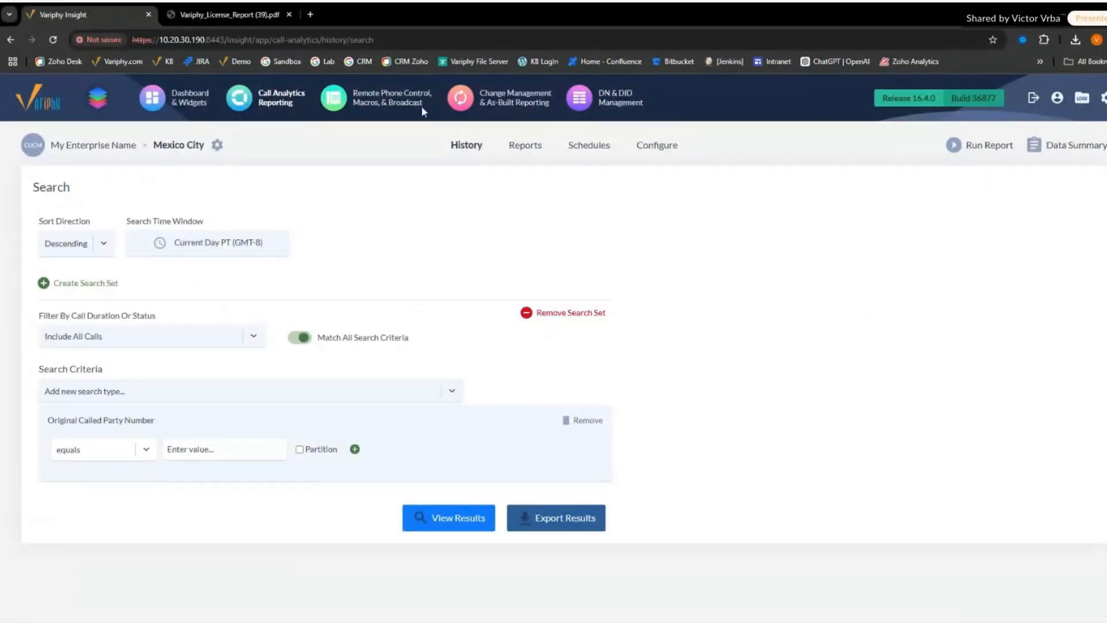
left_click(216, 145)
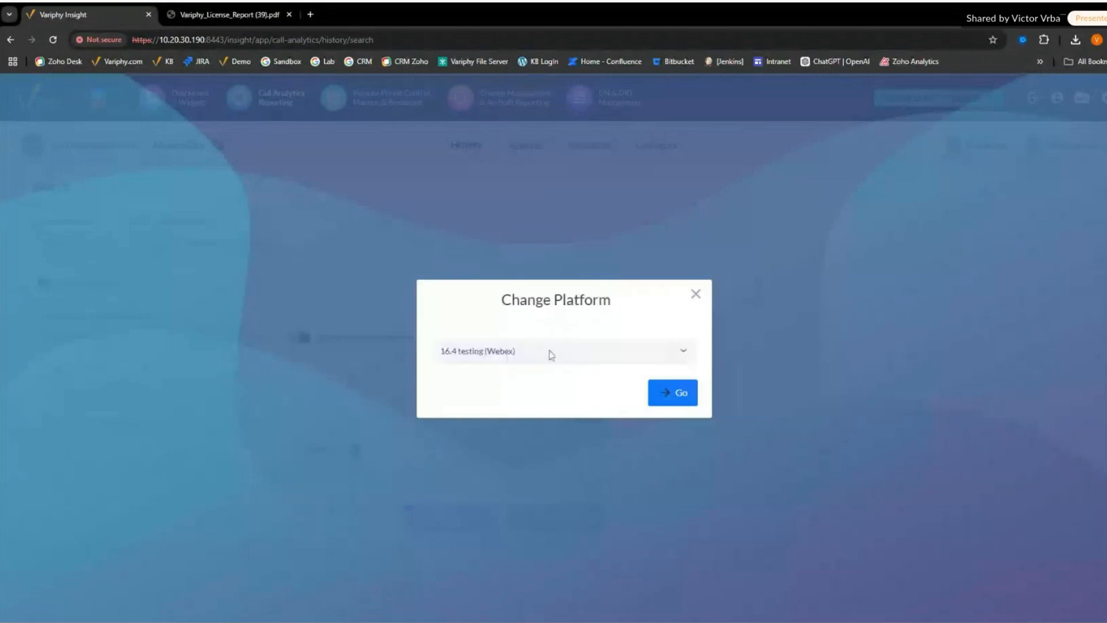
left_click(551, 354)
left_click(664, 395)
left_click(672, 392)
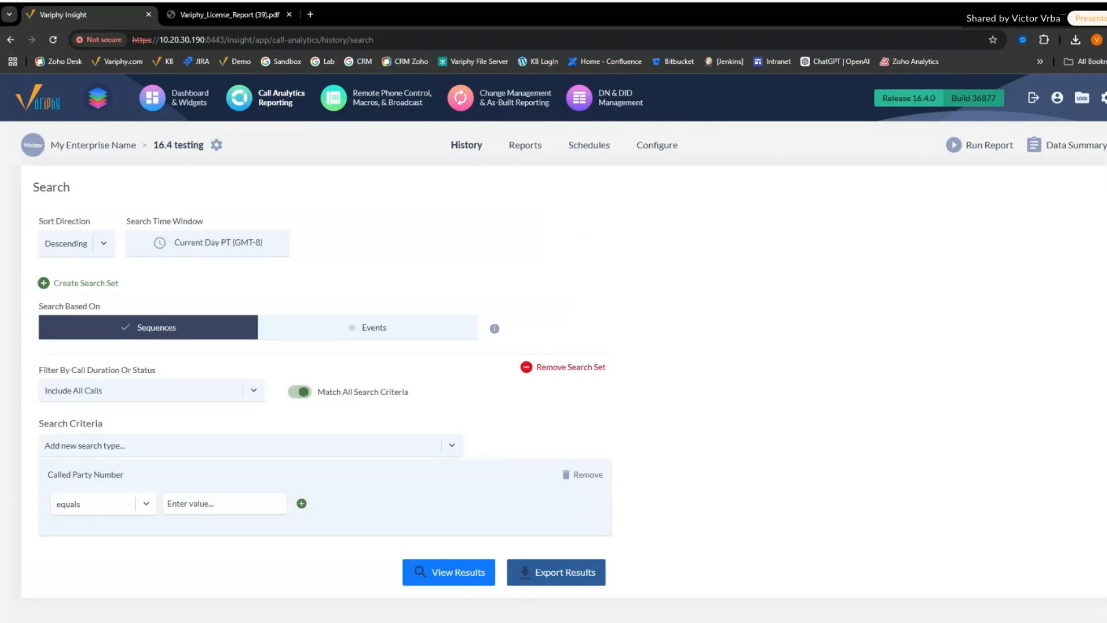
- Replace the Called Party Number search criterion with Called Queue and list its selectable queue values
left_click(594, 475)
left_click(352, 451)
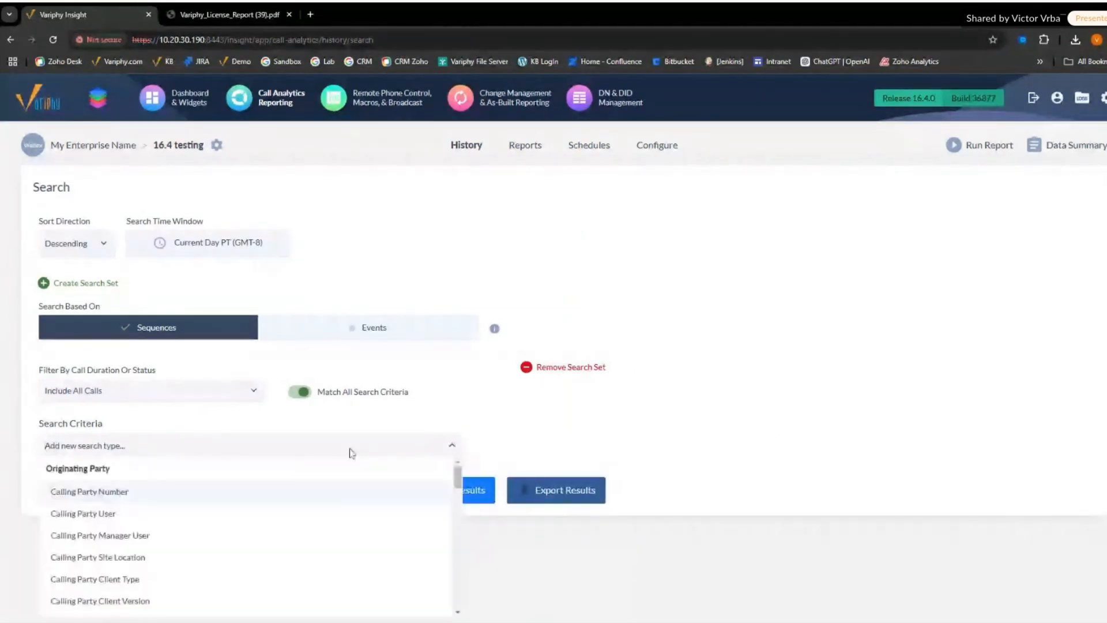
type("que")
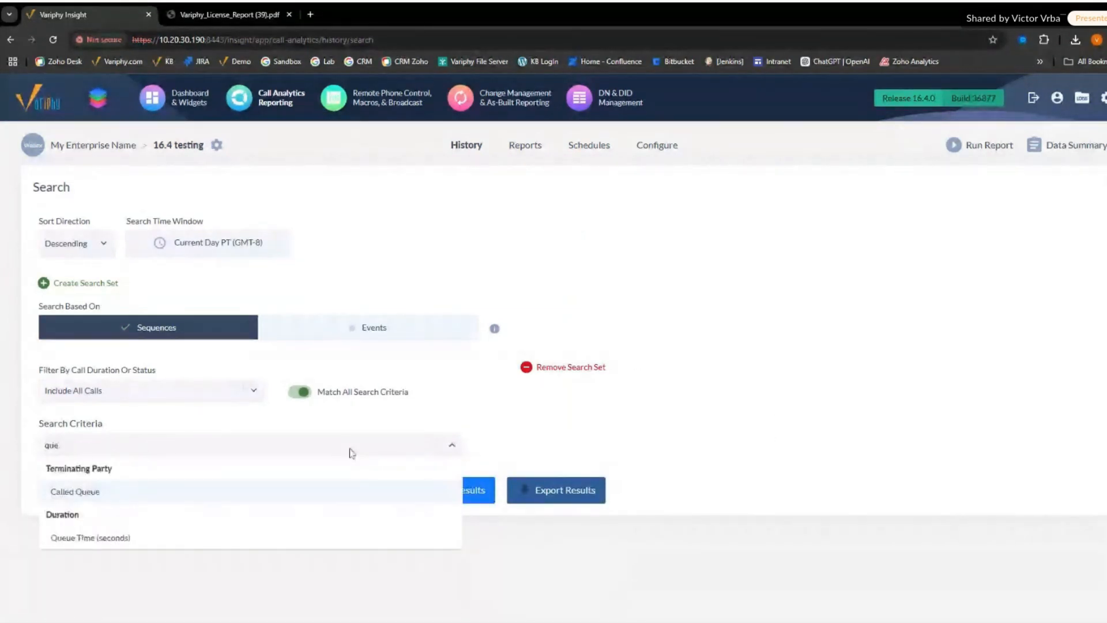
left_click(306, 494)
left_click(254, 502)
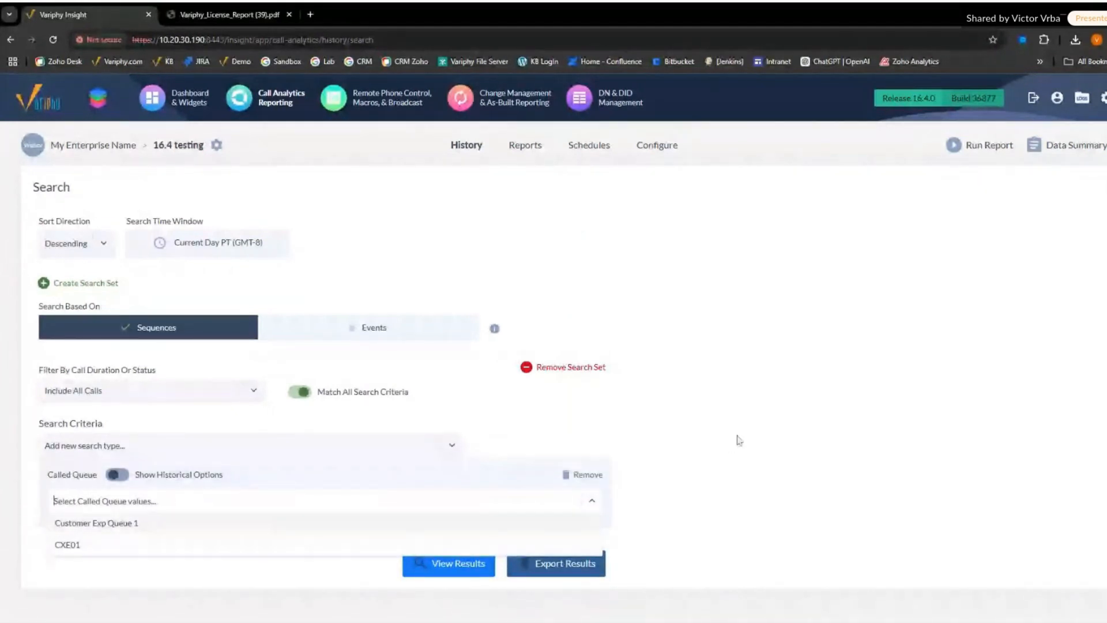
left_click(767, 439)
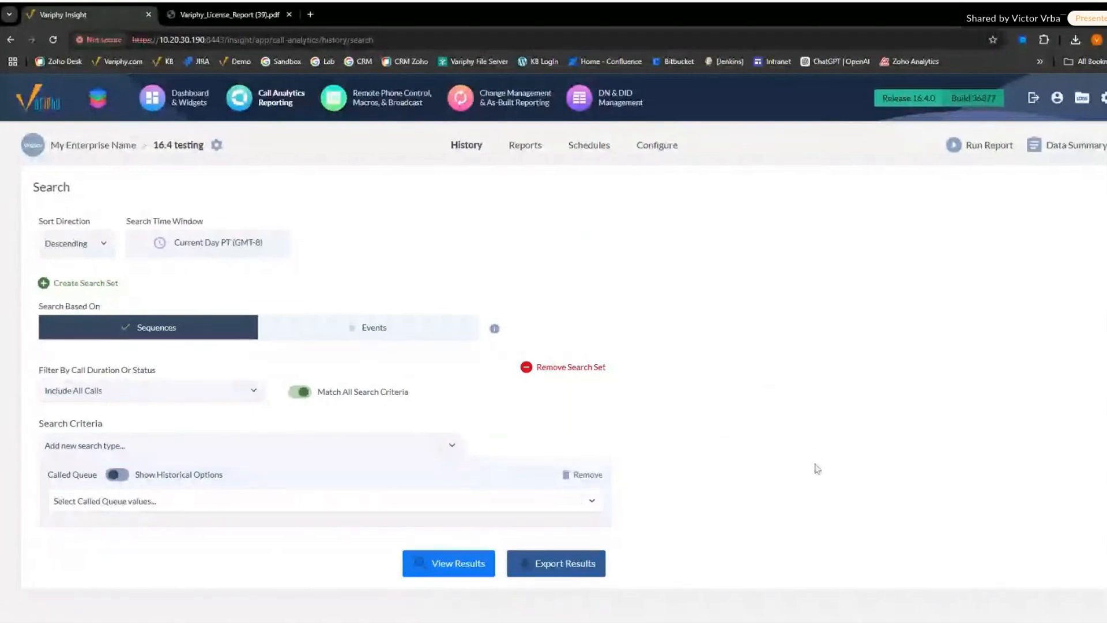
left_click(281, 508)
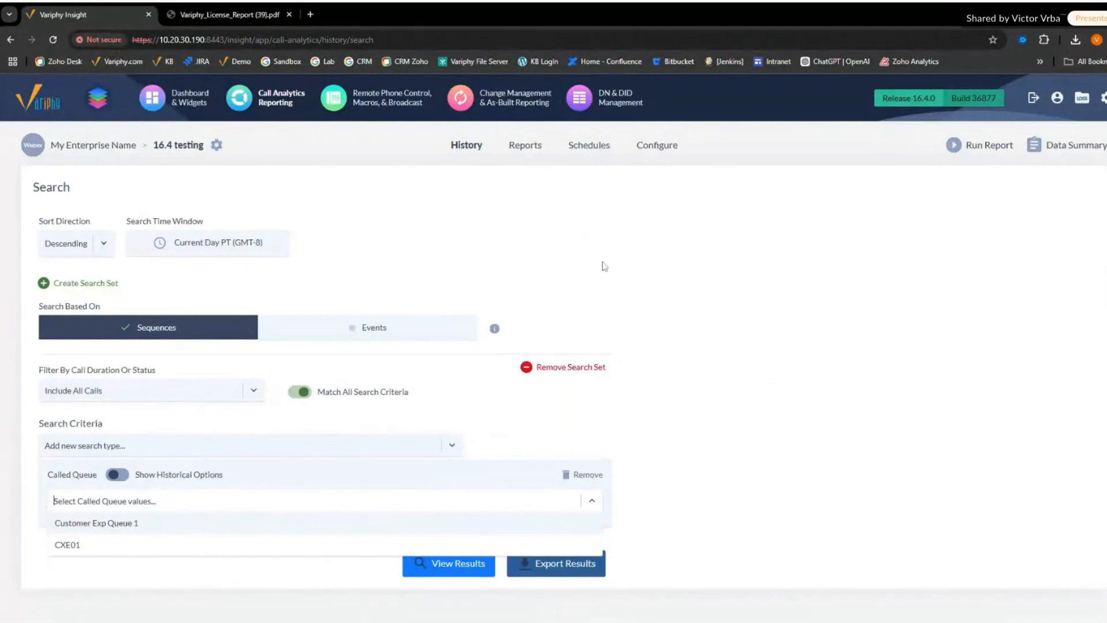
- Change the call history platform to the Webex Calling organization
left_click(216, 144)
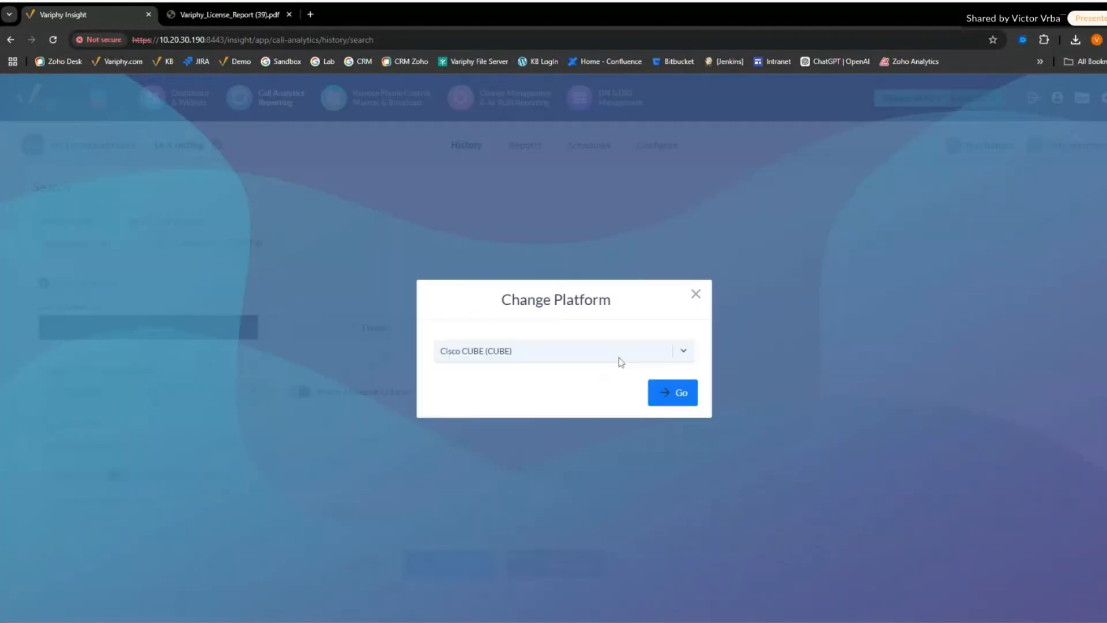
left_click(542, 353)
left_click(517, 483)
left_click(663, 401)
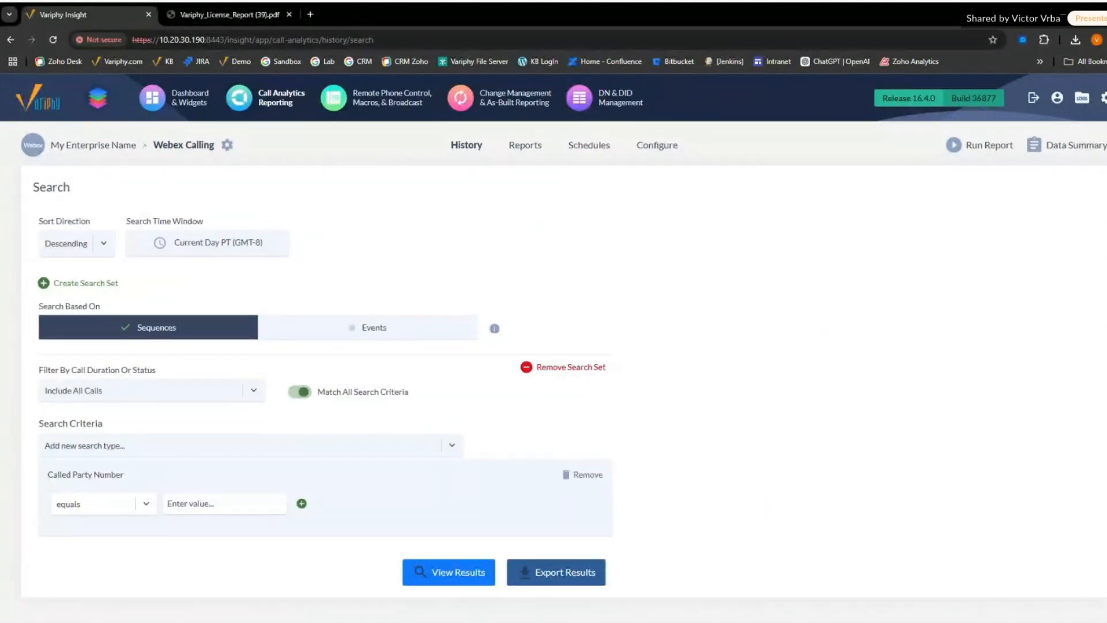
- Set the search time window to Current Week
left_click(220, 246)
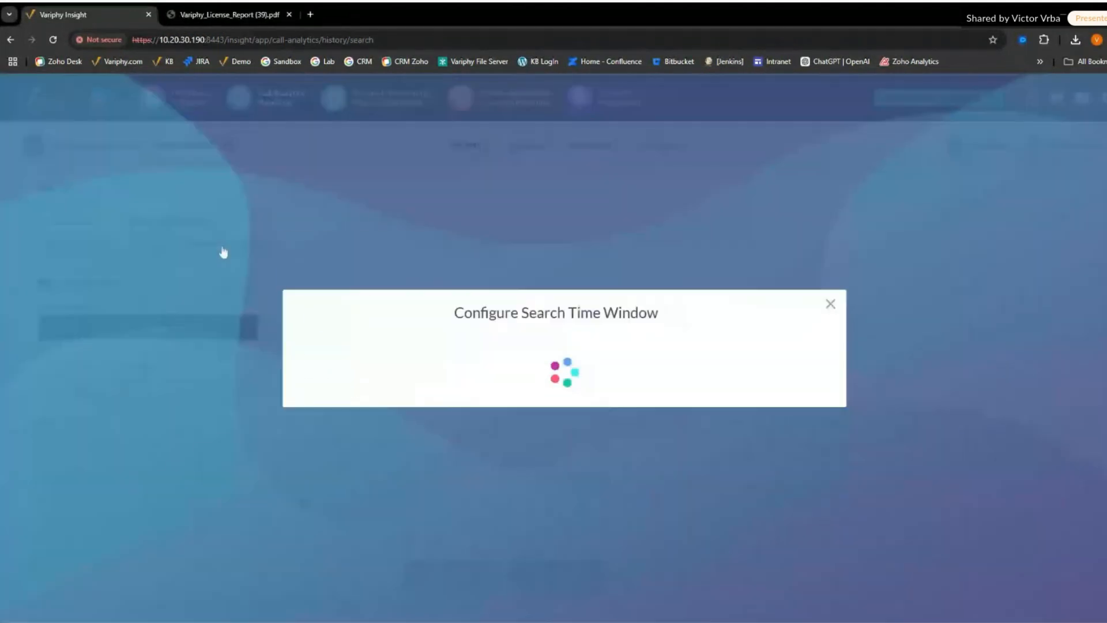
left_click(518, 323)
scroll(518, 387, "down", 1)
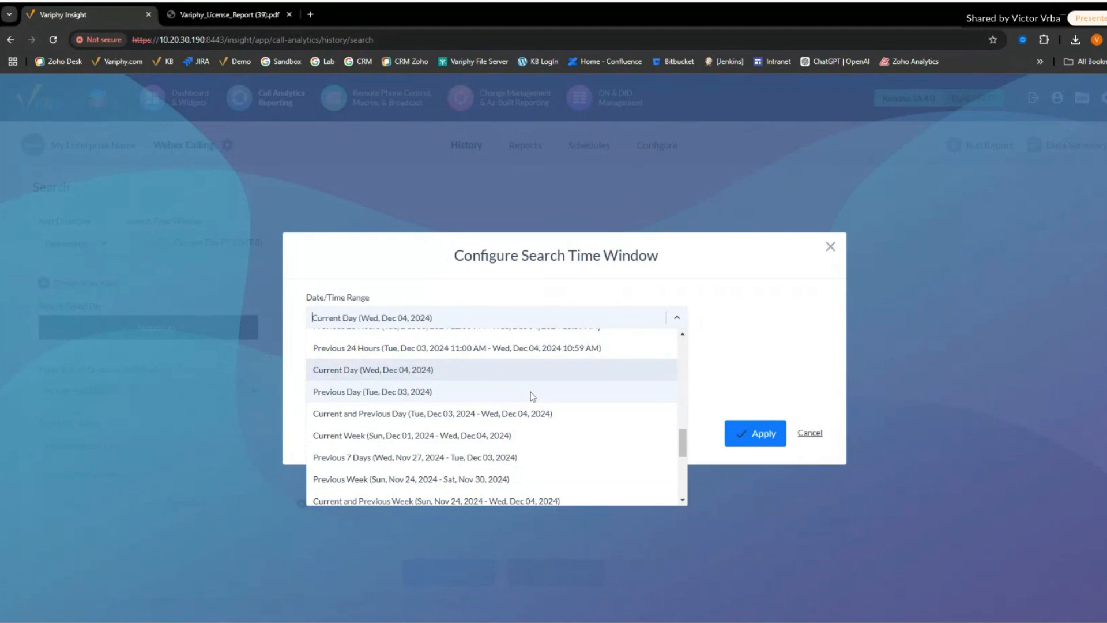
left_click(521, 437)
left_click(750, 435)
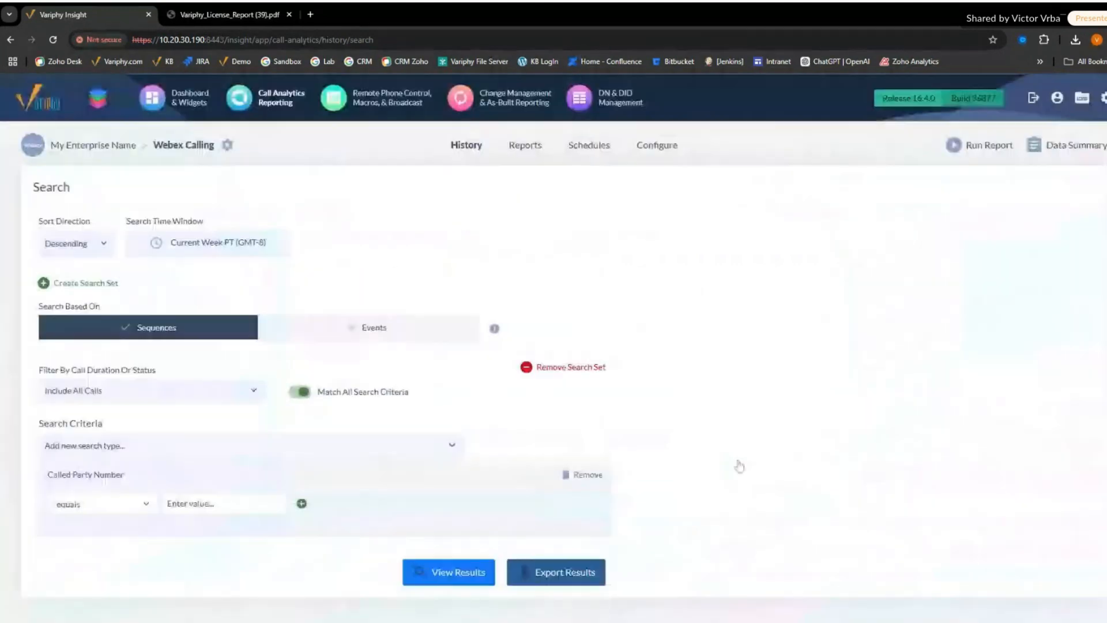
- Replace the Called Party Number search criterion with Called Hunt Group
left_click(582, 475)
left_click(368, 449)
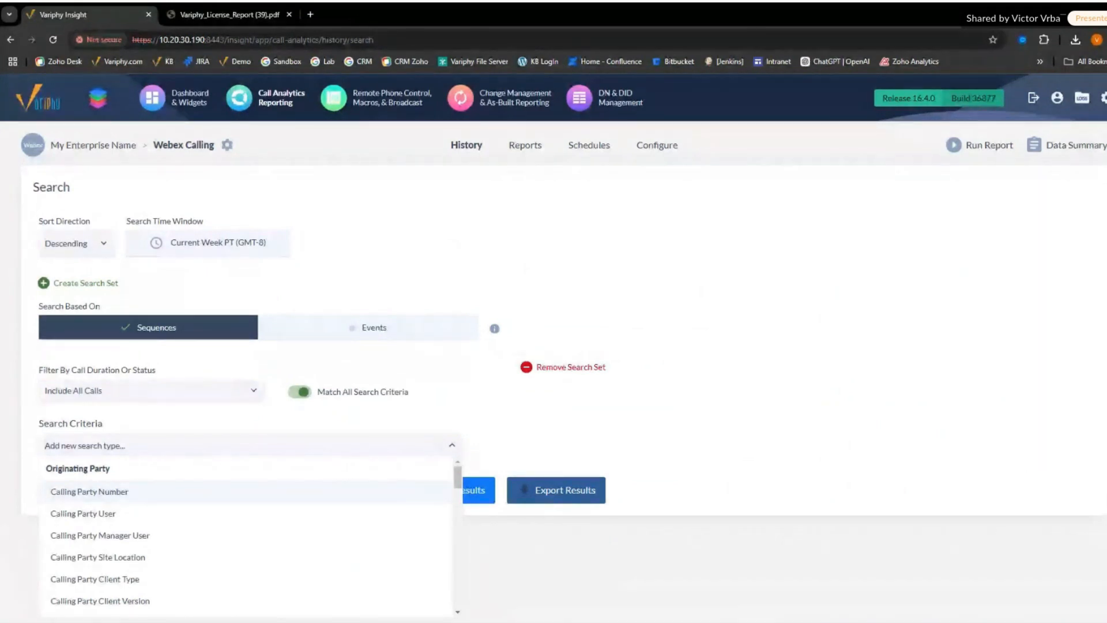
type("hunt")
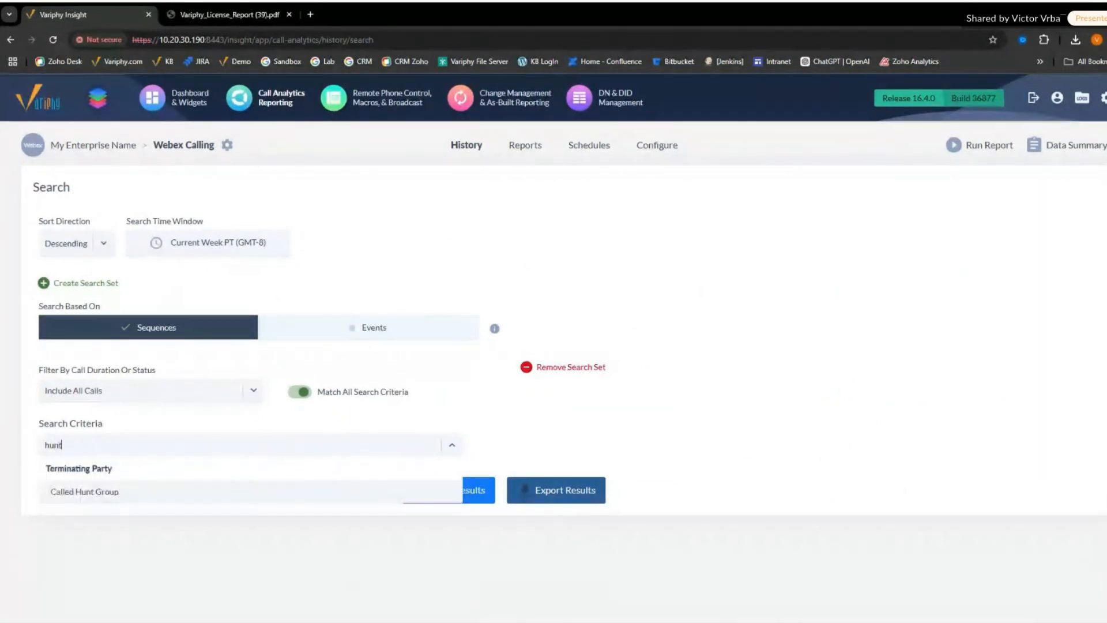
left_click(358, 491)
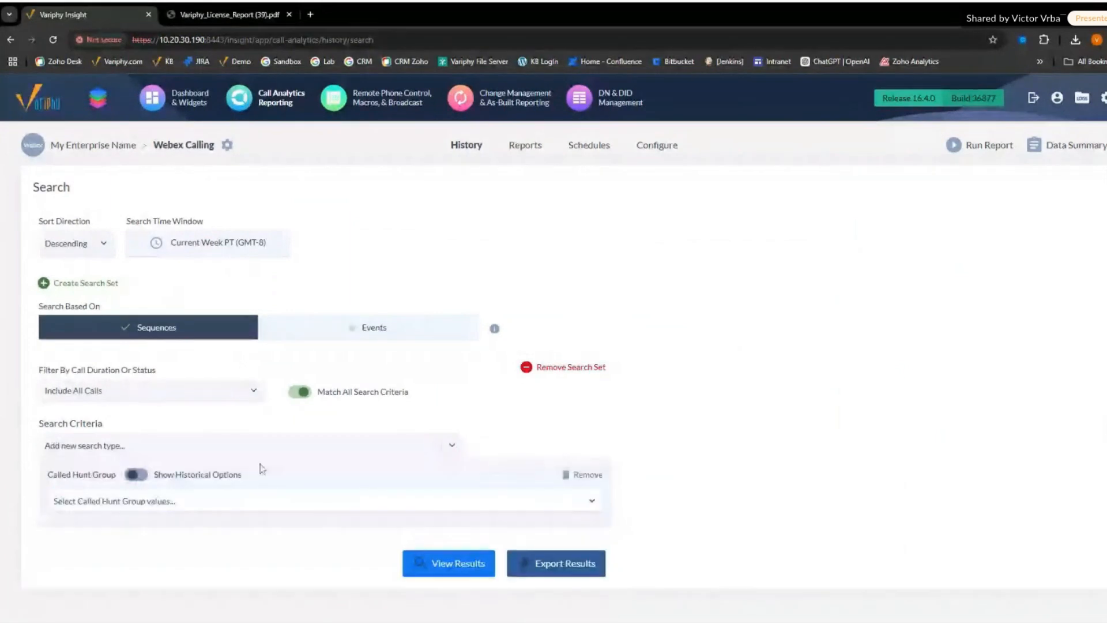
- Set the called hunt group to Tainan Office - Hunt Group and view the search results
left_click(151, 506)
type("ta")
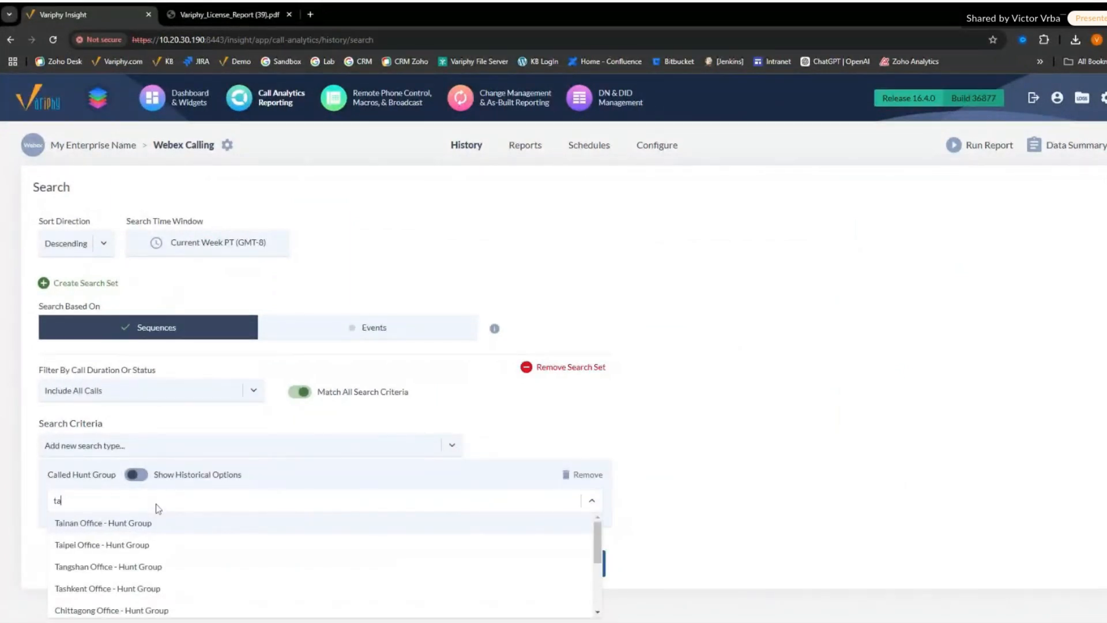
left_click(154, 518)
left_click(778, 466)
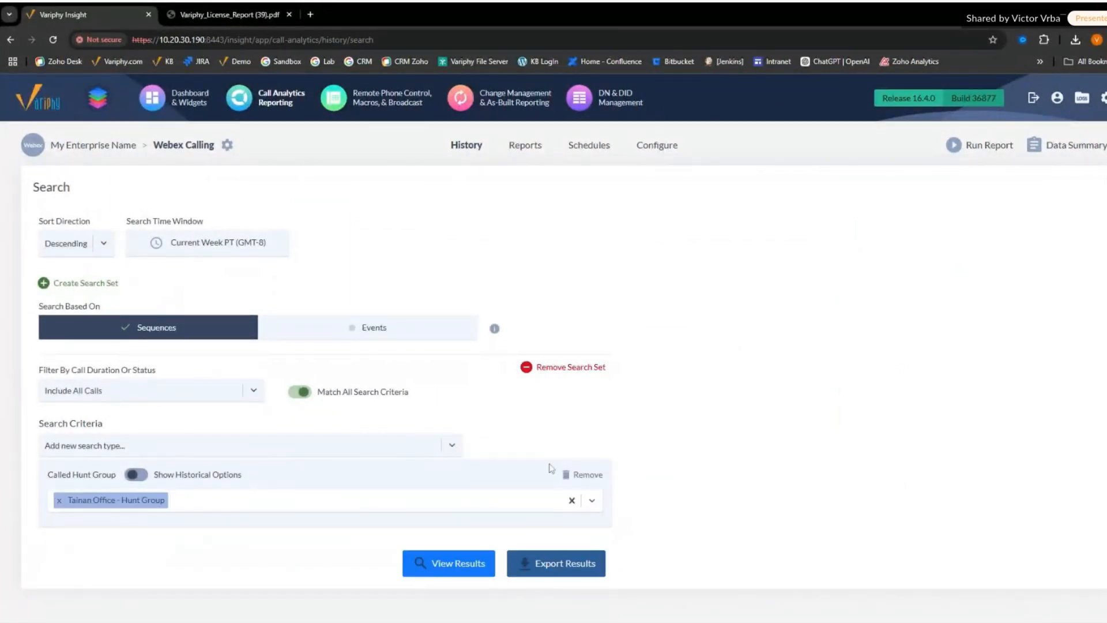
left_click(459, 563)
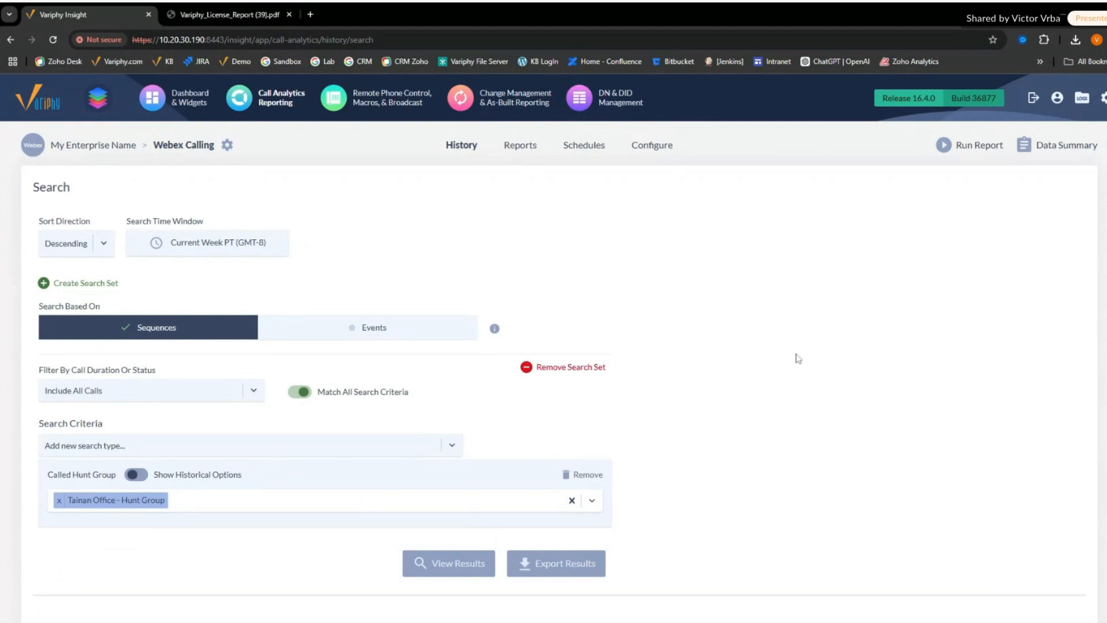
scroll(773, 424, "down", 1)
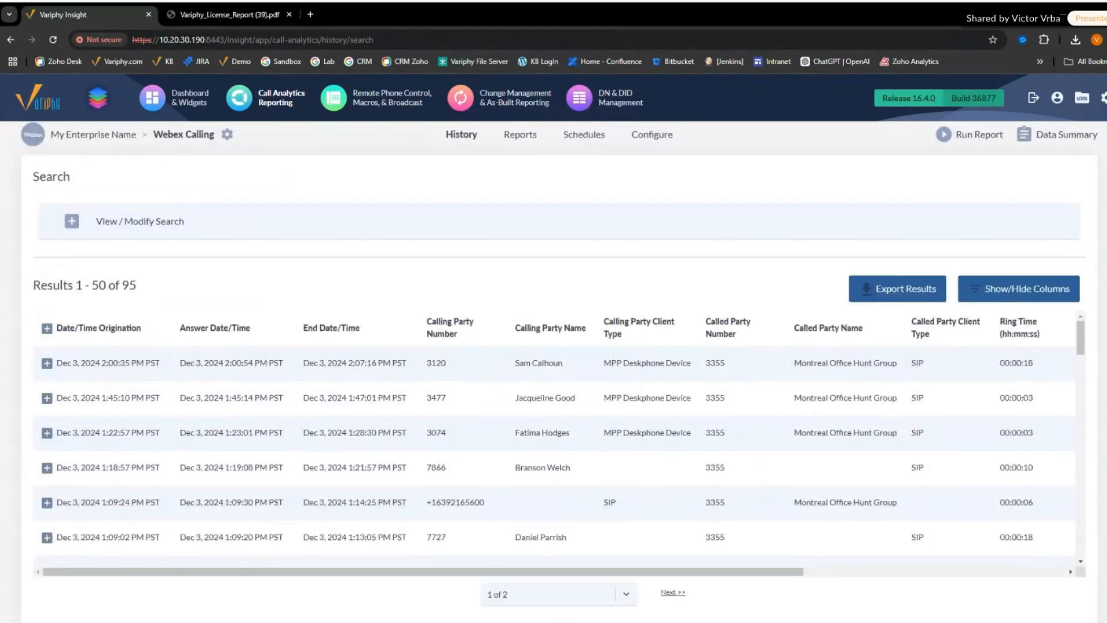
- In the results export's search set statistics, add count and % for Answered, Not Connected, Voice Mail and Abandoned calls to the summary
left_click(868, 293)
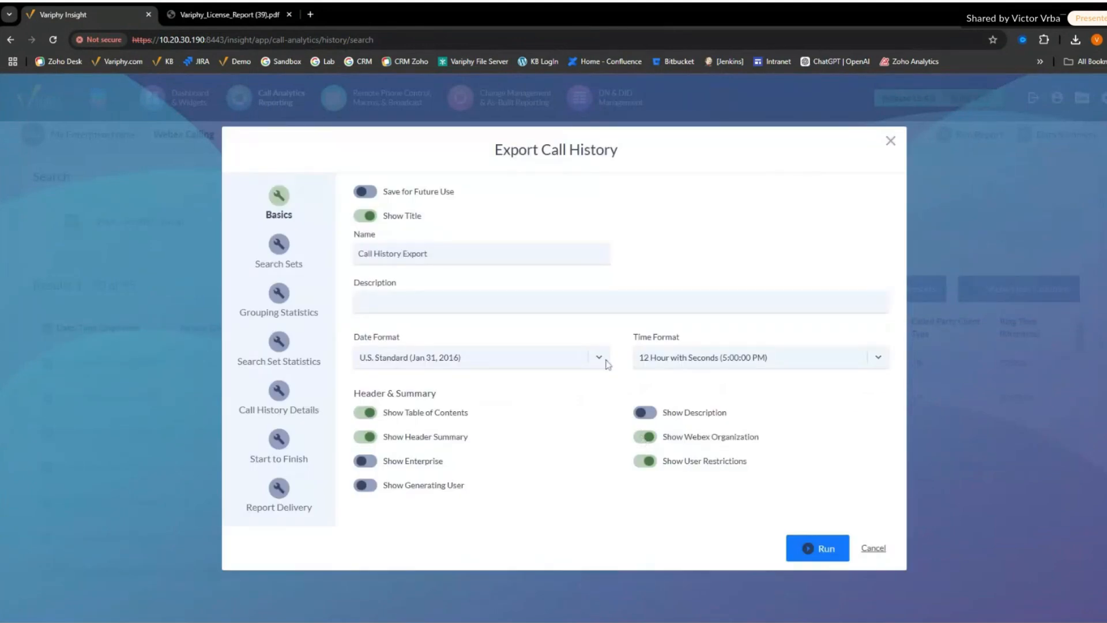
left_click(279, 342)
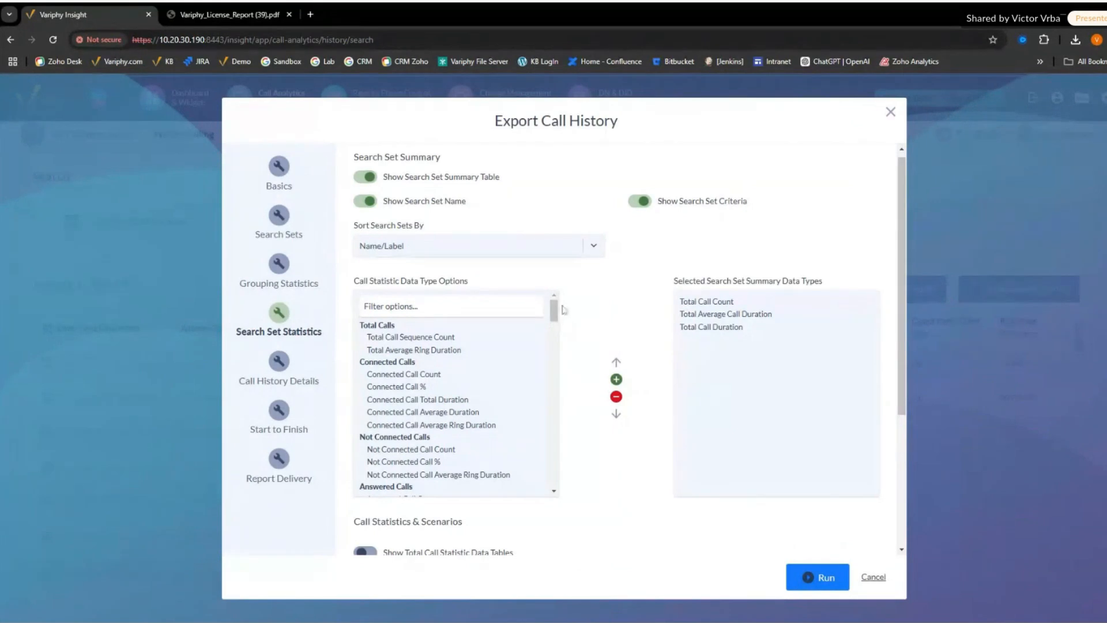
left_click_drag(556, 312, 558, 330)
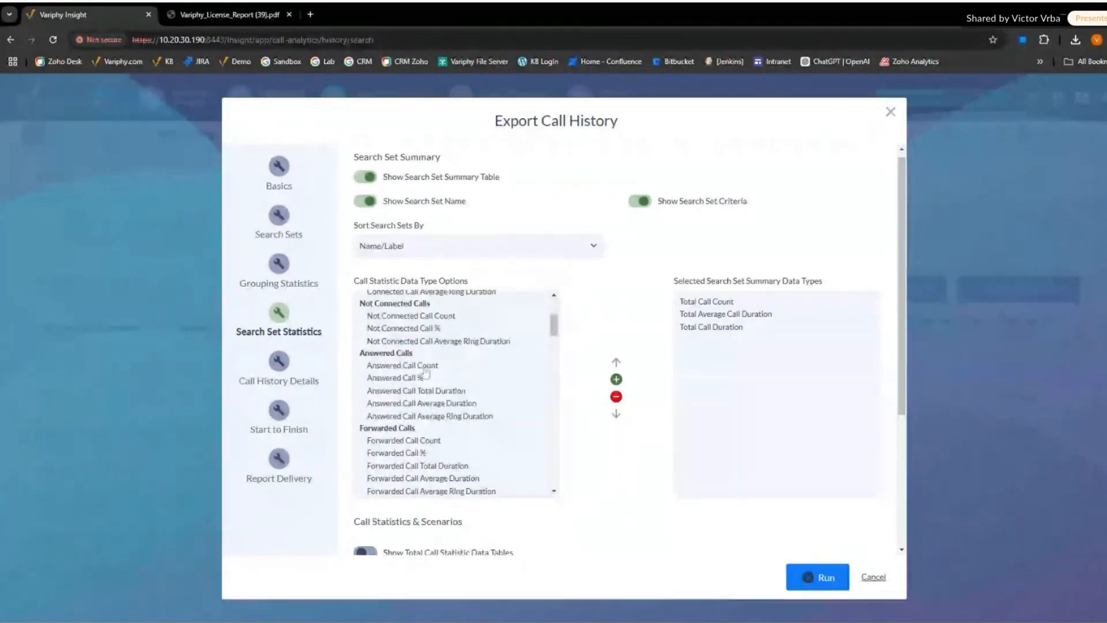
scroll(460, 388, "up", 1)
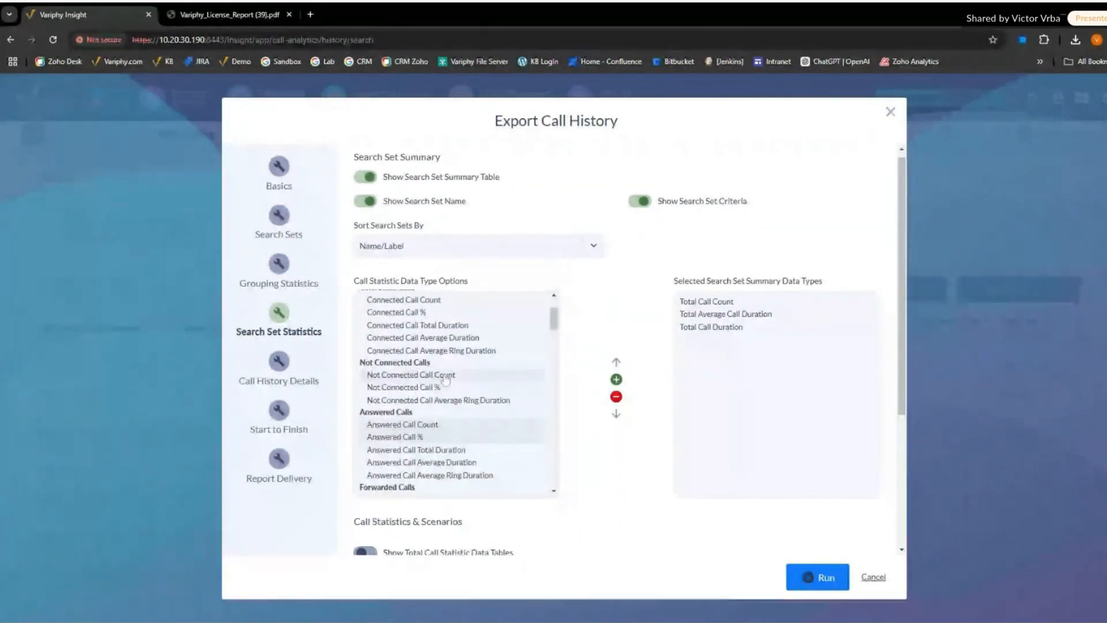
scroll(482, 393, "down", 1)
scroll(482, 393, "down", 8)
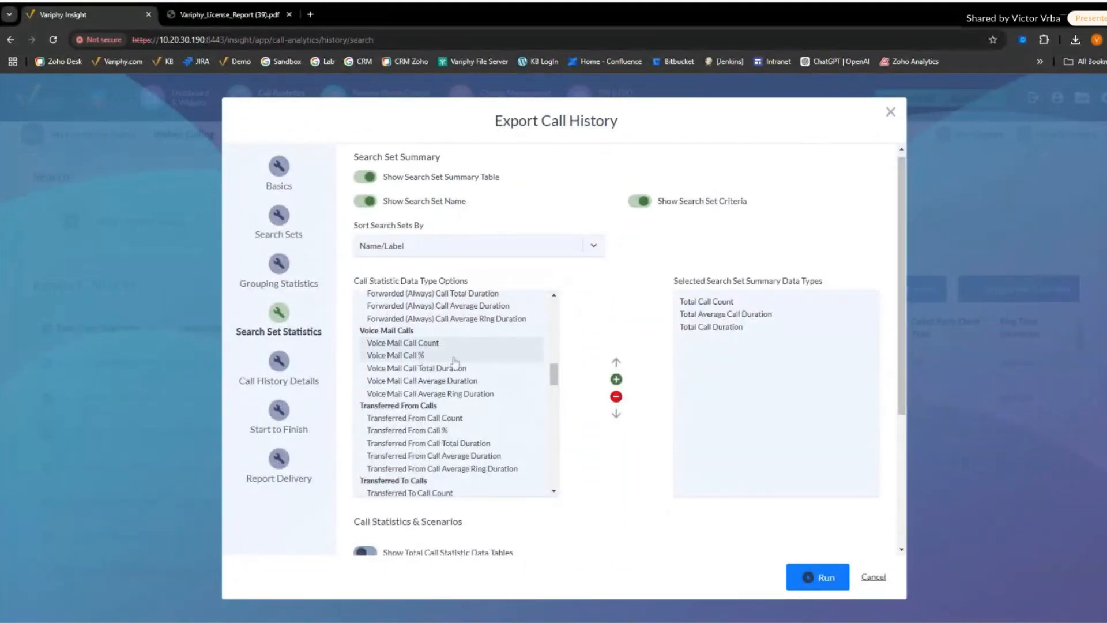
scroll(487, 383, "down", 5)
scroll(489, 385, "down", 7)
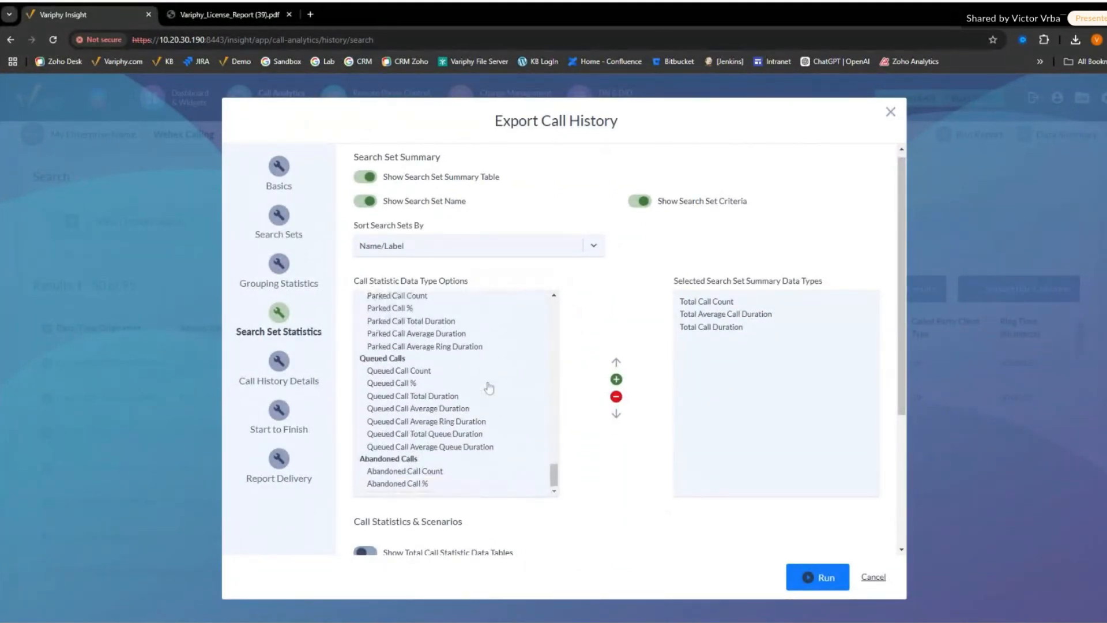
left_click(403, 483, "ctrl")
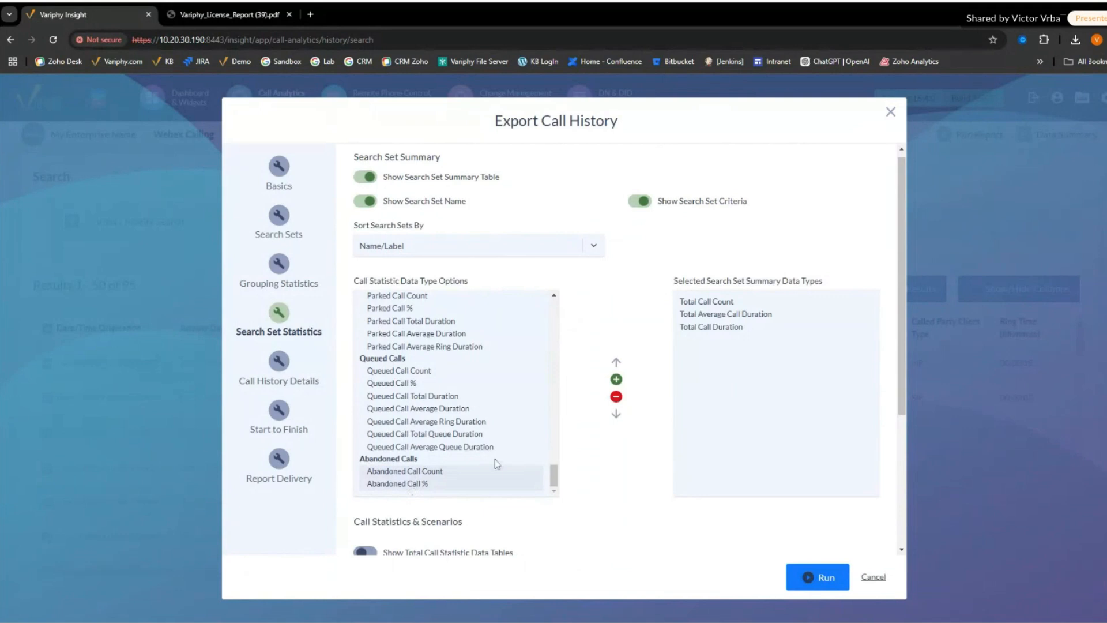
left_click(616, 379)
- Move Not Connected Call Count and Not Connected Call % above the Answered Call entries in the selected summary data types
left_click(715, 365)
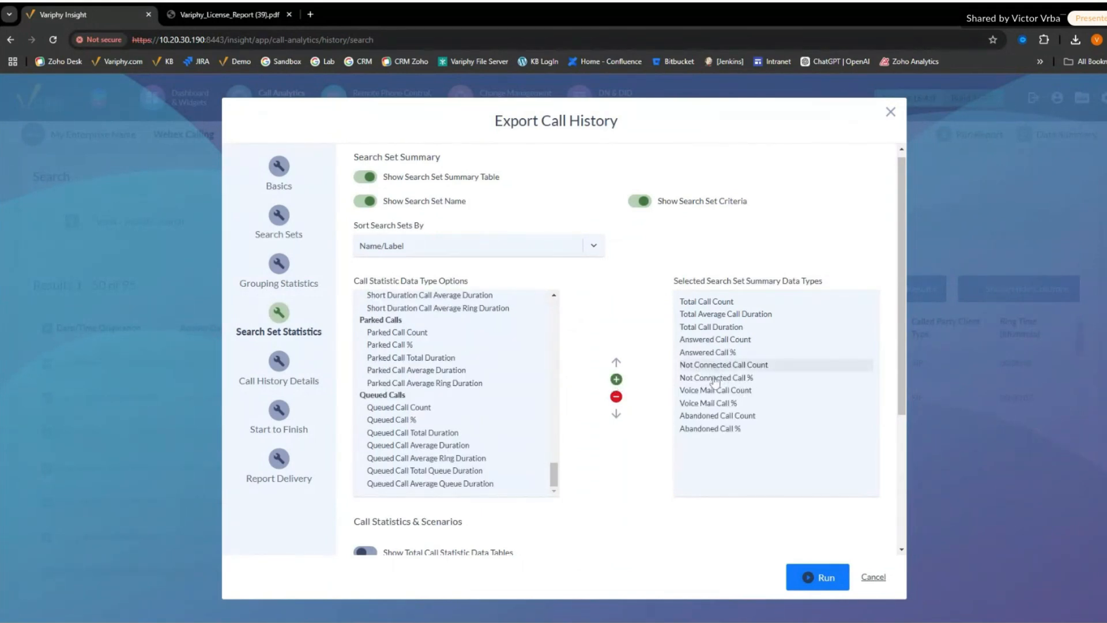
left_click(715, 378, "ctrl")
left_click(617, 363)
left_click(616, 363)
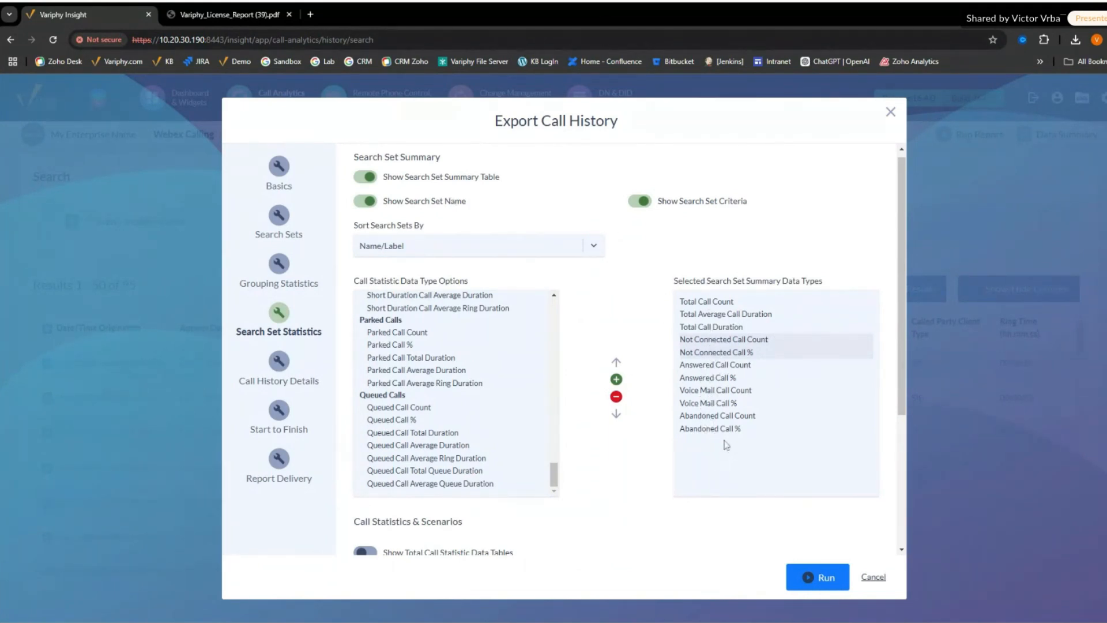
- Run the call history export as an HTML download and open the downloaded report
left_click(804, 578)
left_click(542, 267)
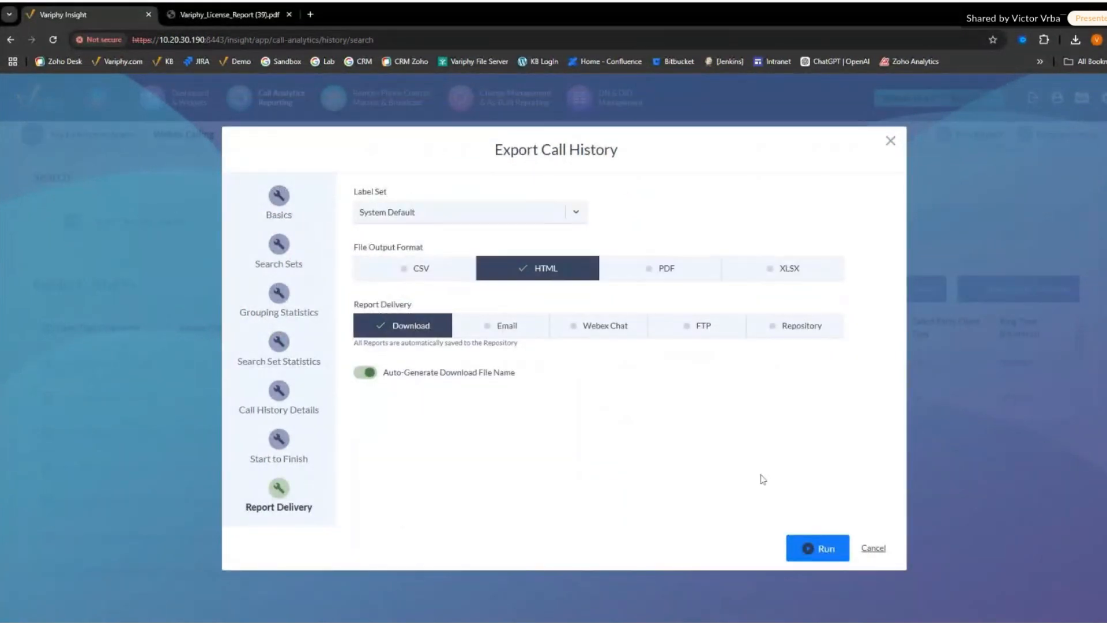
left_click(813, 549)
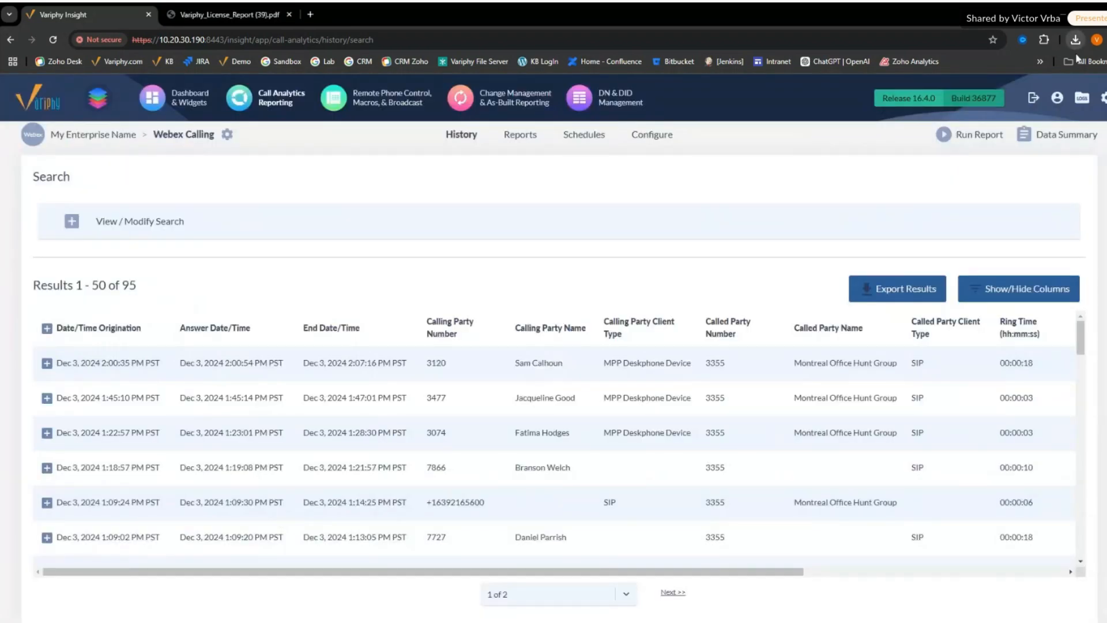
left_click(1078, 59)
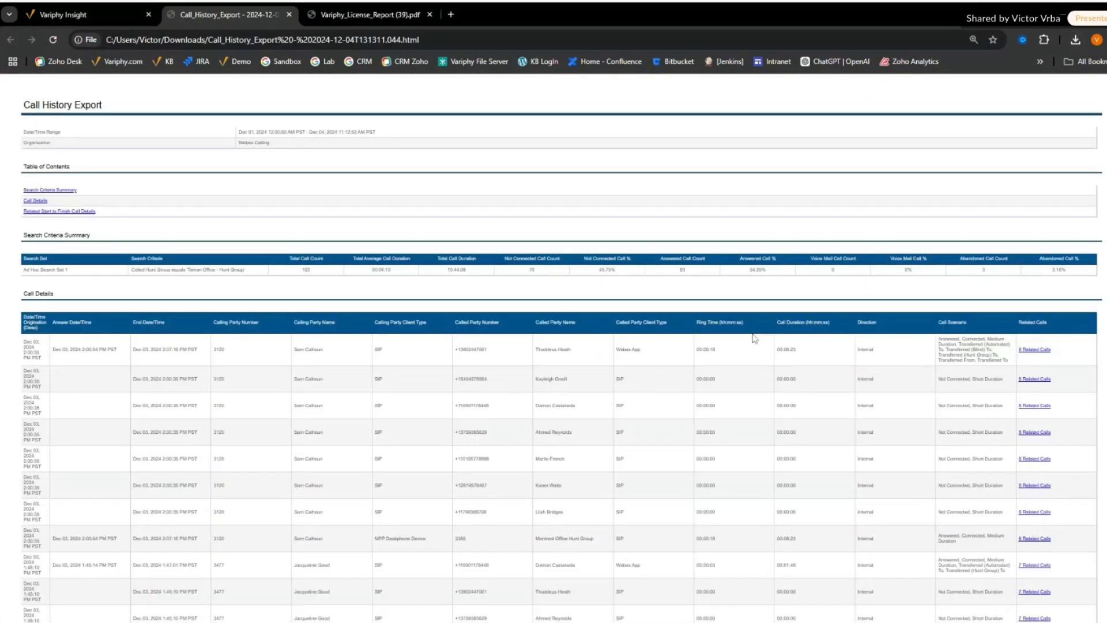
- Examine the report's Search Criteria Summary: the hunt group criterion, total call count, not connected call count and answered call count
key("ctrl+plus")
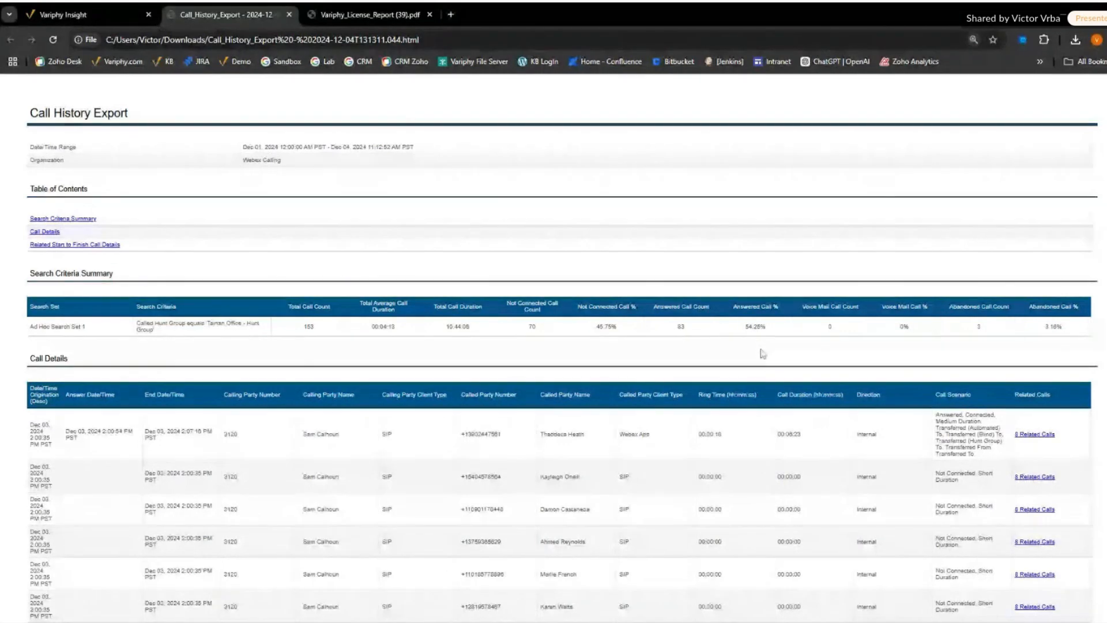
key("ctrl+plus")
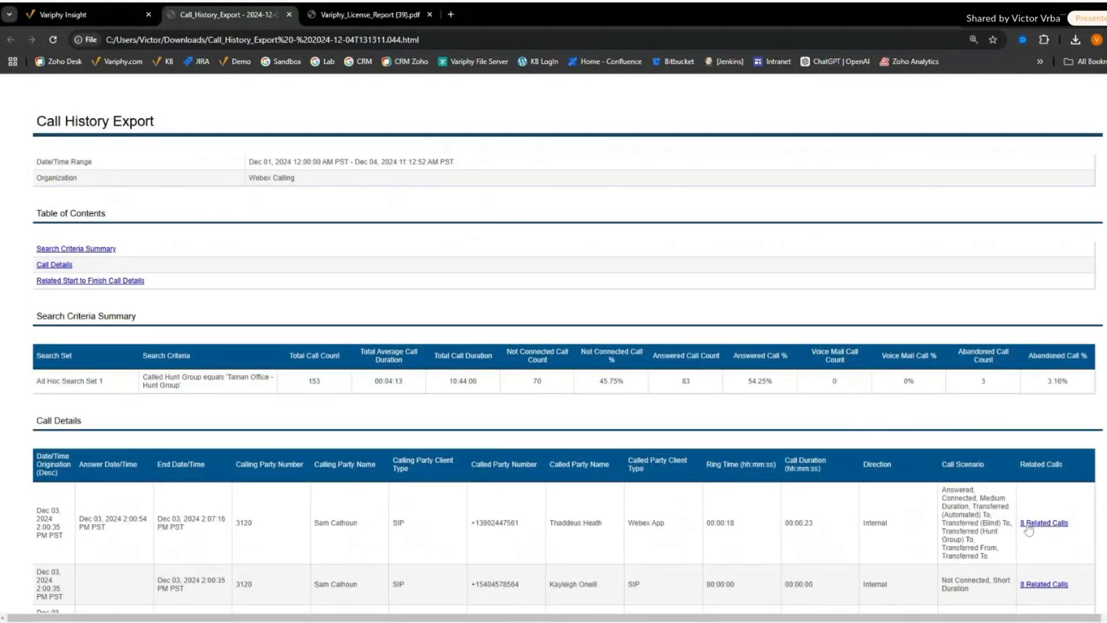
left_click_drag(144, 376, 190, 392)
left_click_drag(307, 389, 324, 385)
left_click_drag(531, 384, 545, 382)
left_click_drag(680, 385, 693, 389)
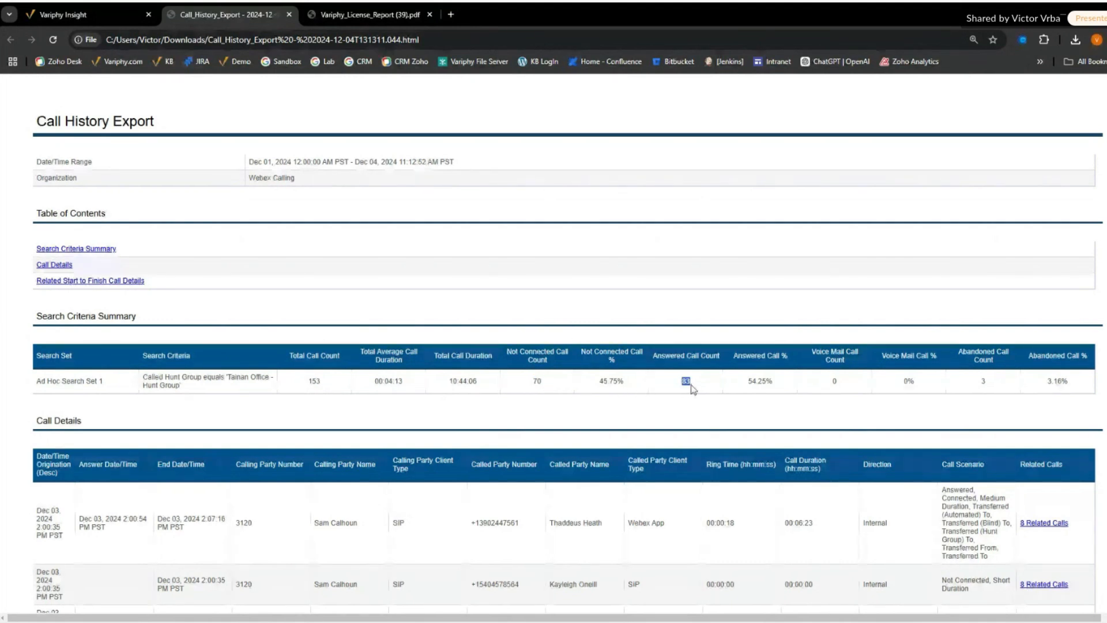
left_click(372, 15)
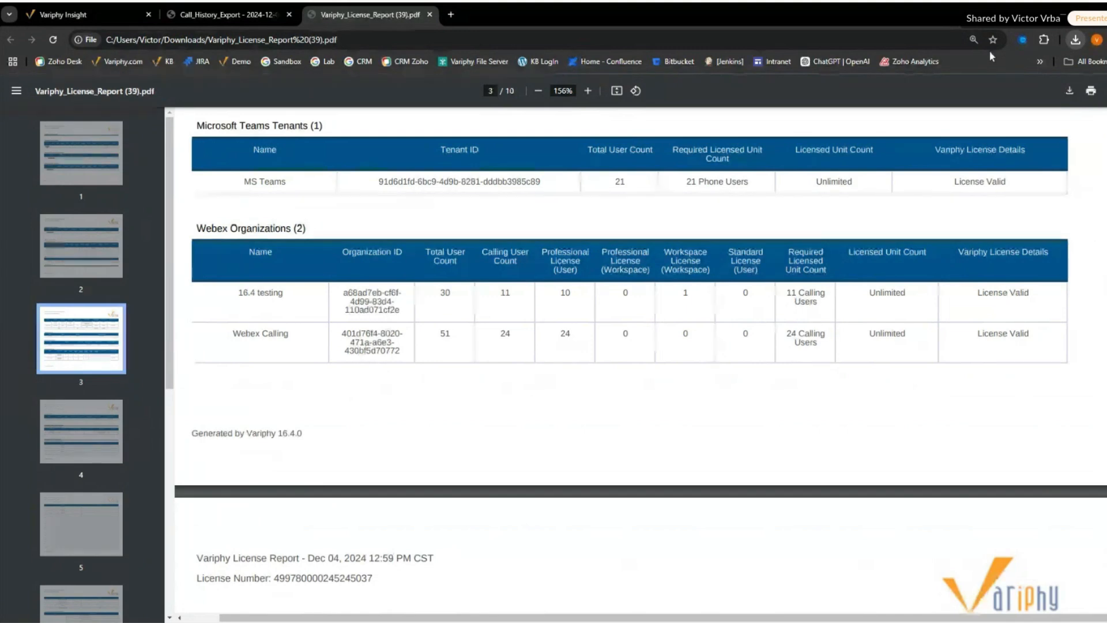
left_click(935, 138)
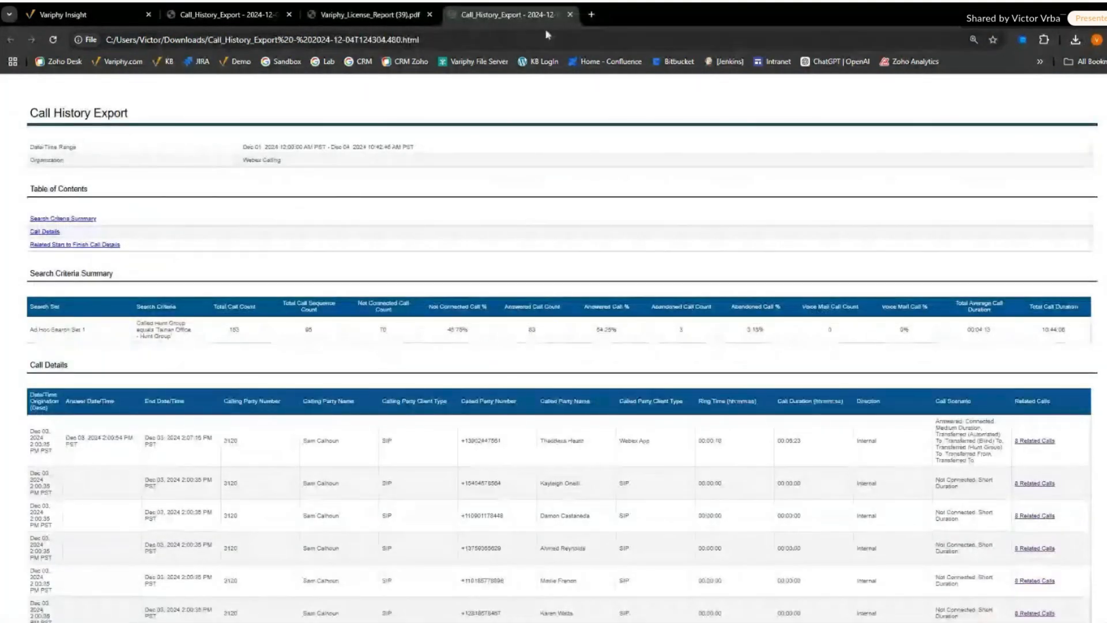
left_click(570, 15)
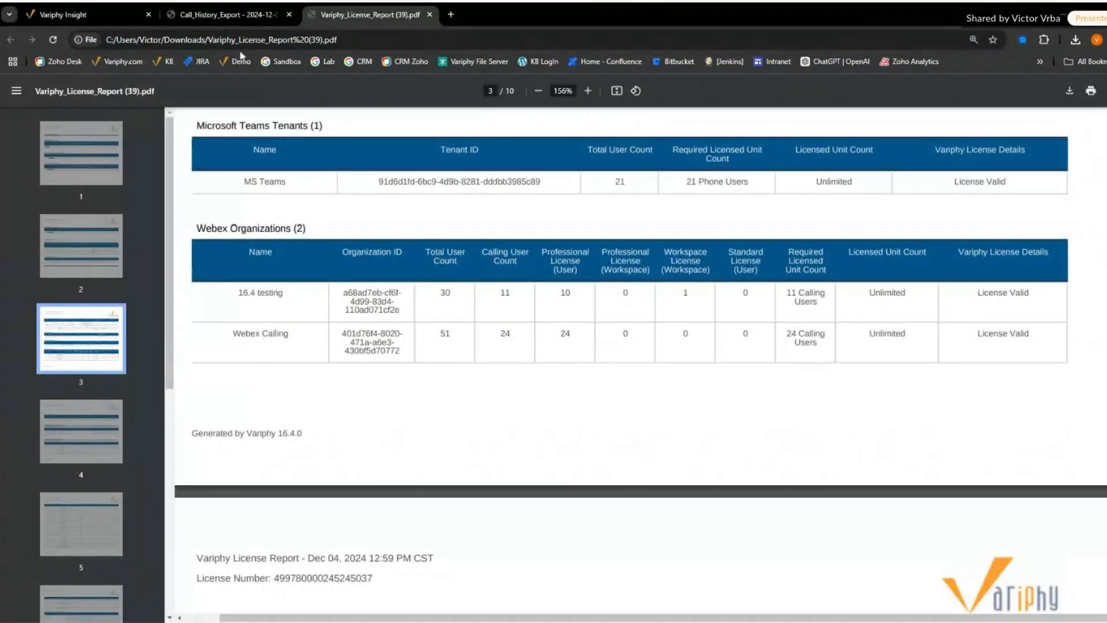
left_click(225, 14)
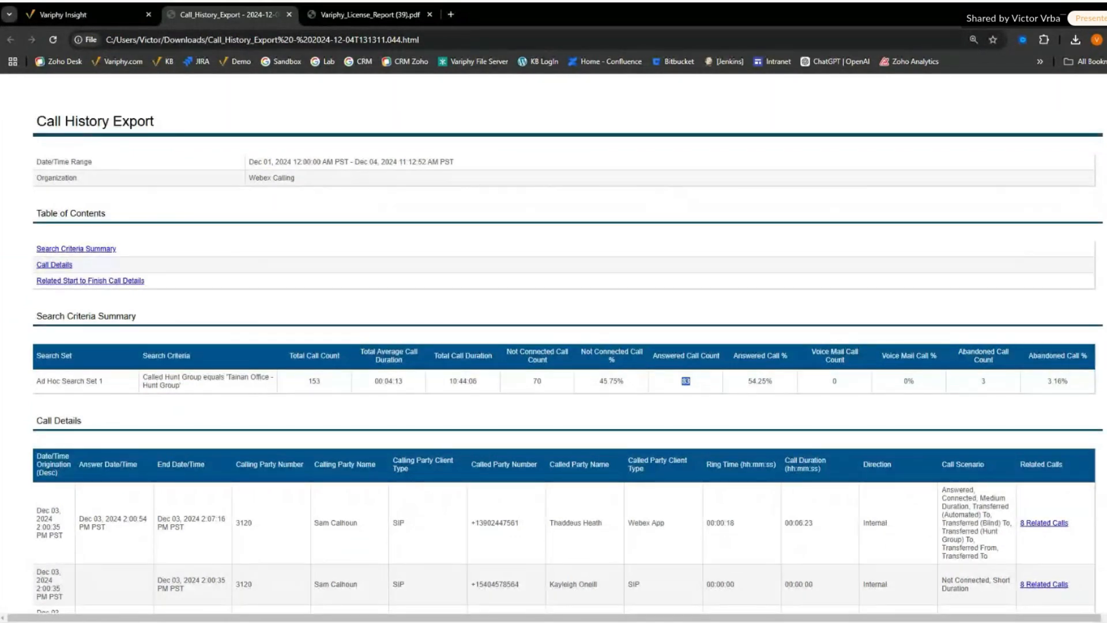
- Follow the first call's related calls link and examine the call scenarios in its start-to-finish call sequence
left_click(1044, 524)
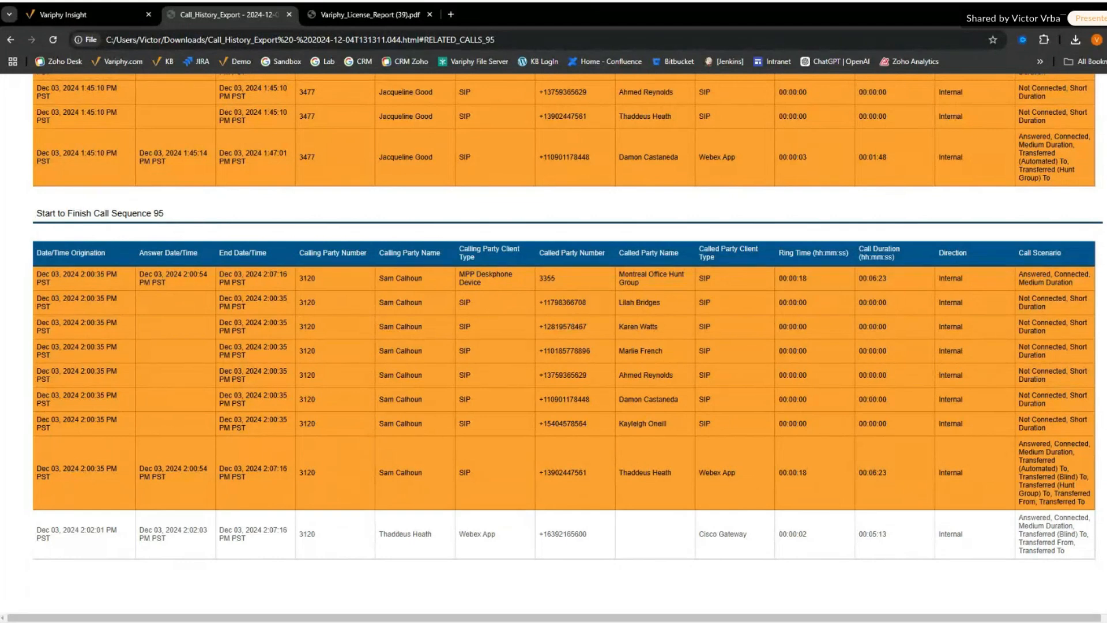
left_click_drag(1018, 274, 1051, 275)
left_click_drag(1019, 444, 1051, 443)
left_click(876, 462)
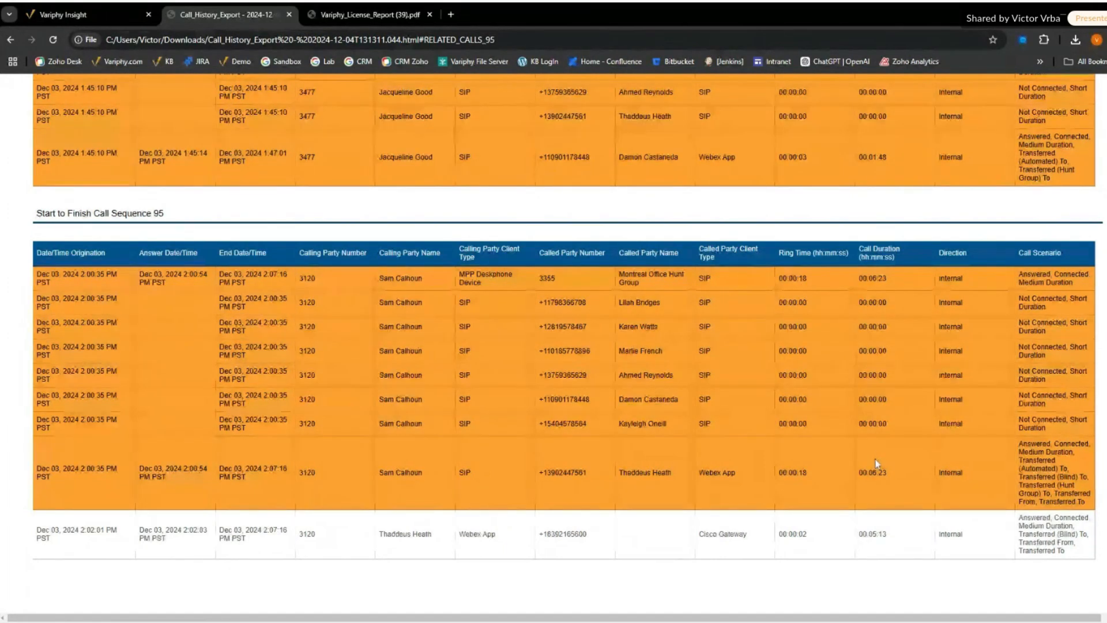
- Return to the report's Search Criteria Summary and check the Not Connected, Answered and Abandoned call percentages
scroll(875, 459, "up", 2)
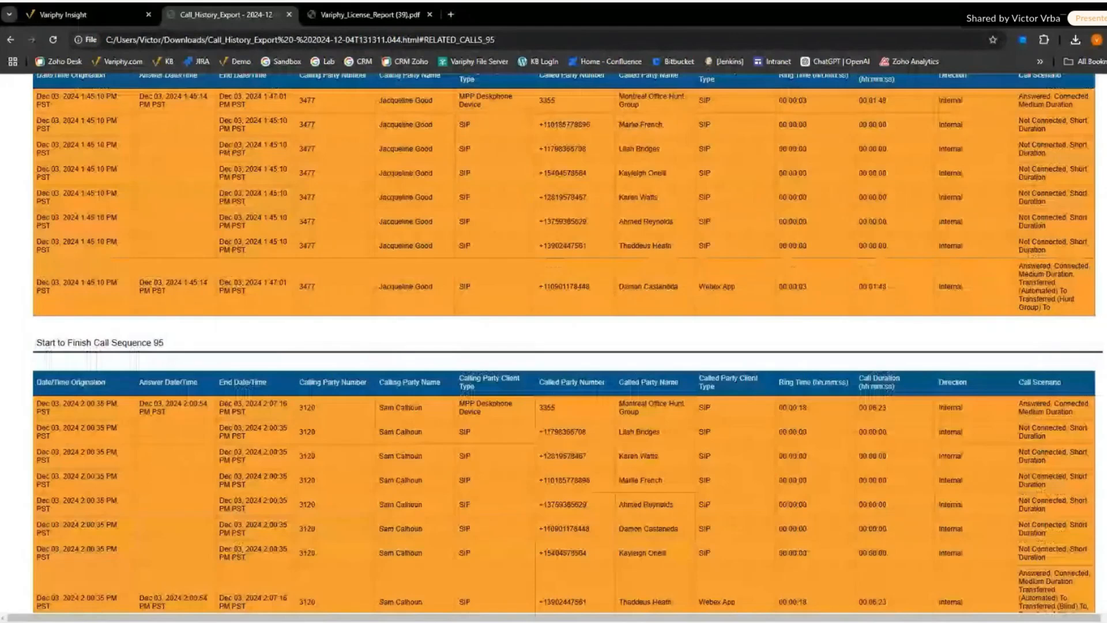
key("Home")
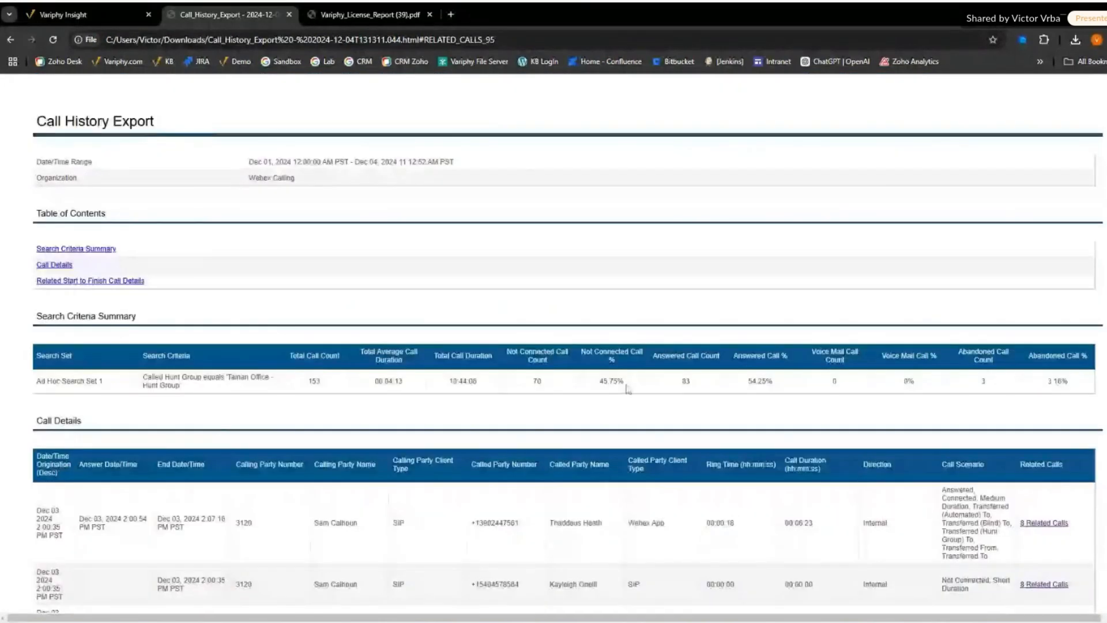
left_click_drag(630, 383, 601, 387)
left_click_drag(775, 382, 748, 383)
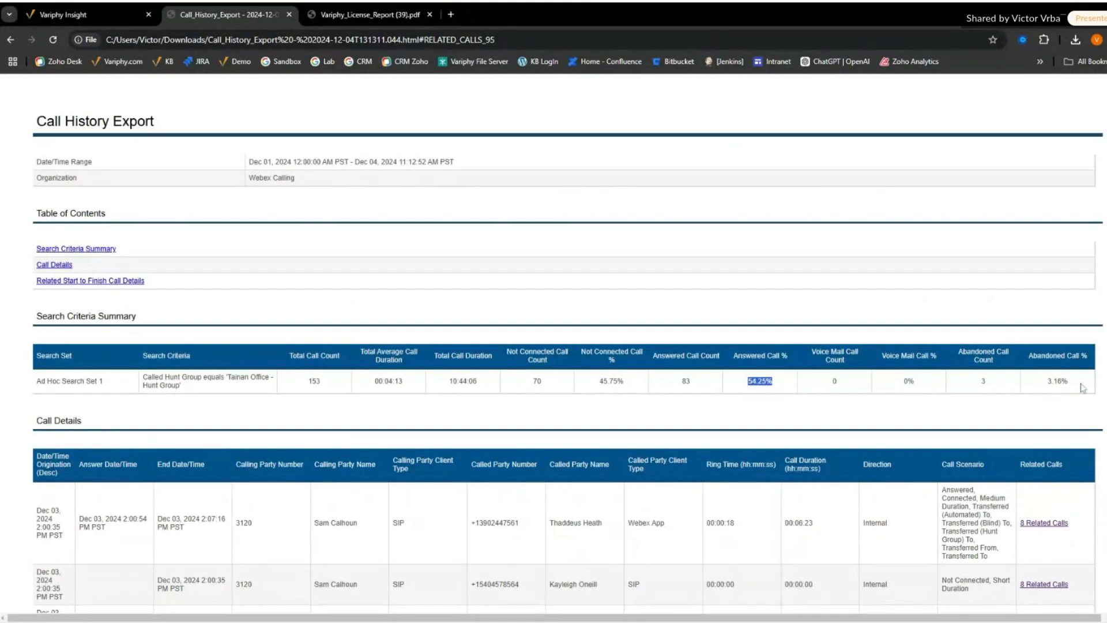
left_click_drag(1083, 384, 1036, 387)
- Switch back to Variphy Insight and change the call analytics platform to Zoom Calling (Zoom)
left_click(119, 16)
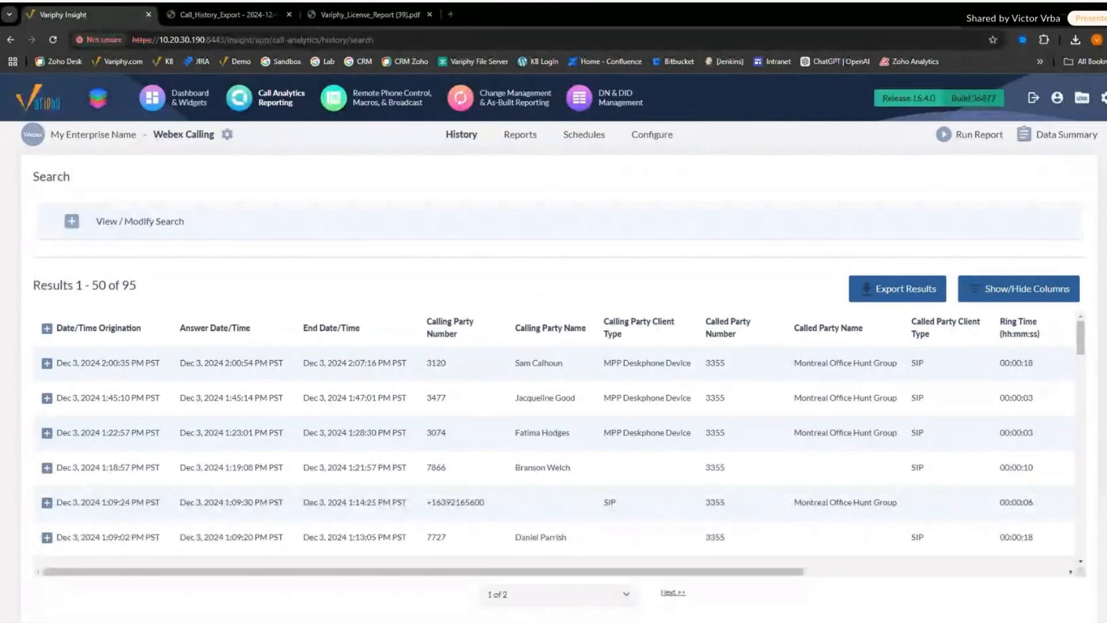
left_click(229, 145)
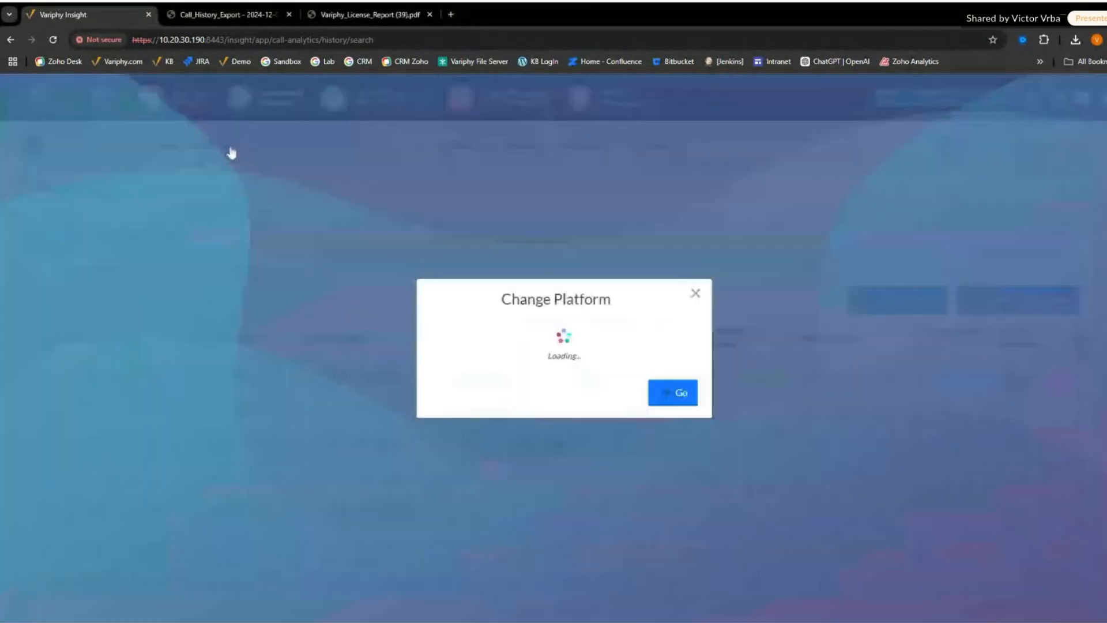
left_click(575, 350)
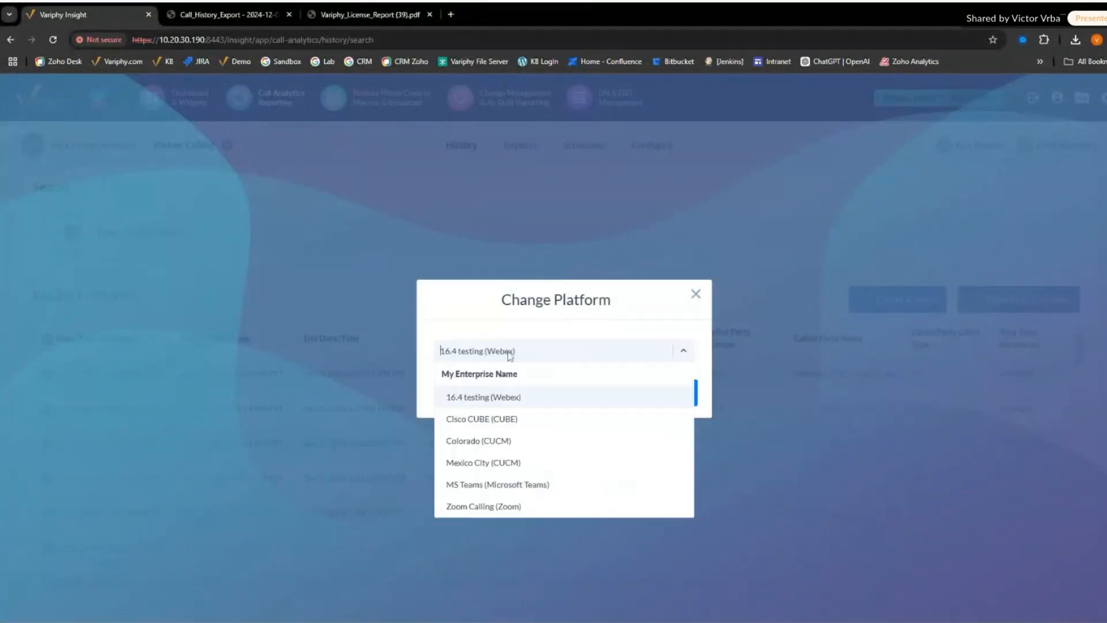
left_click(509, 505)
left_click(672, 397)
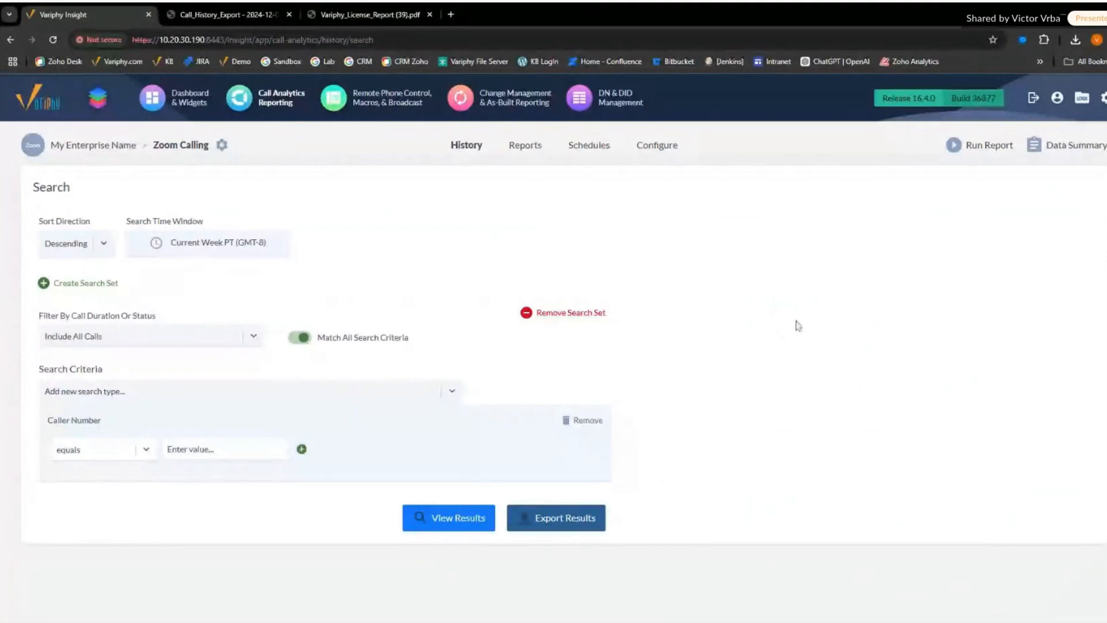
- Replace the Caller Number search criterion with Caller or Called Party Type
left_click(594, 422)
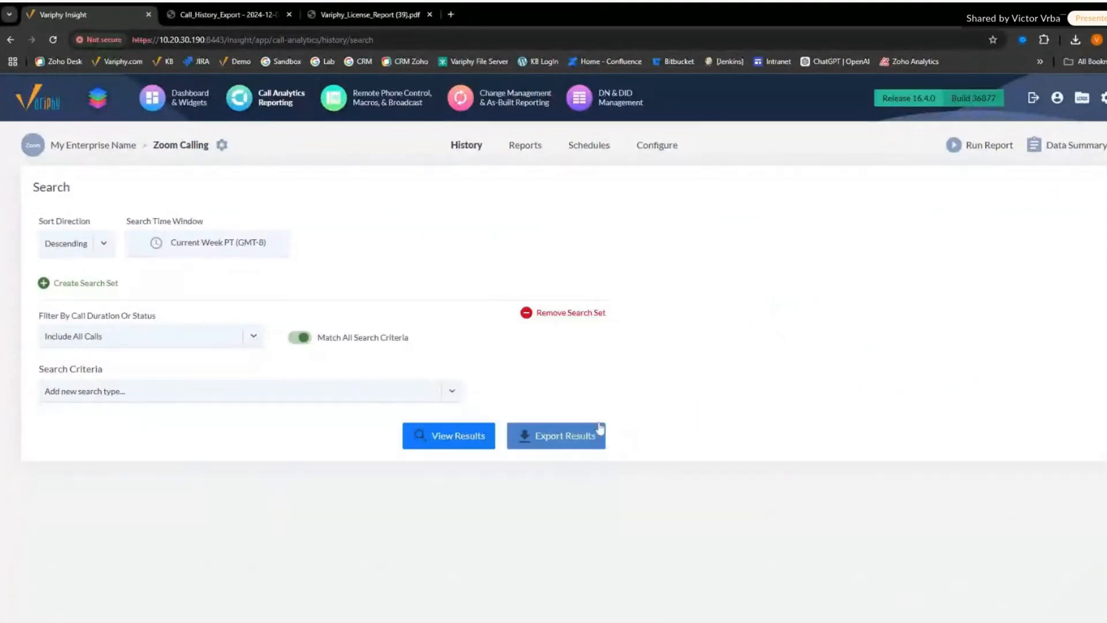
left_click(362, 397)
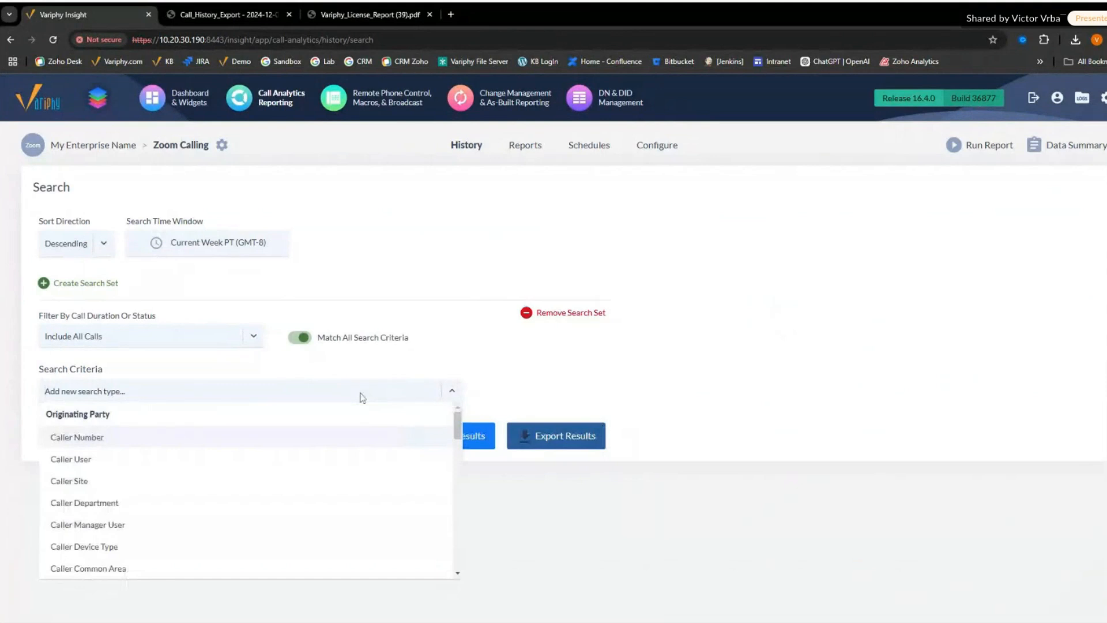
type("type")
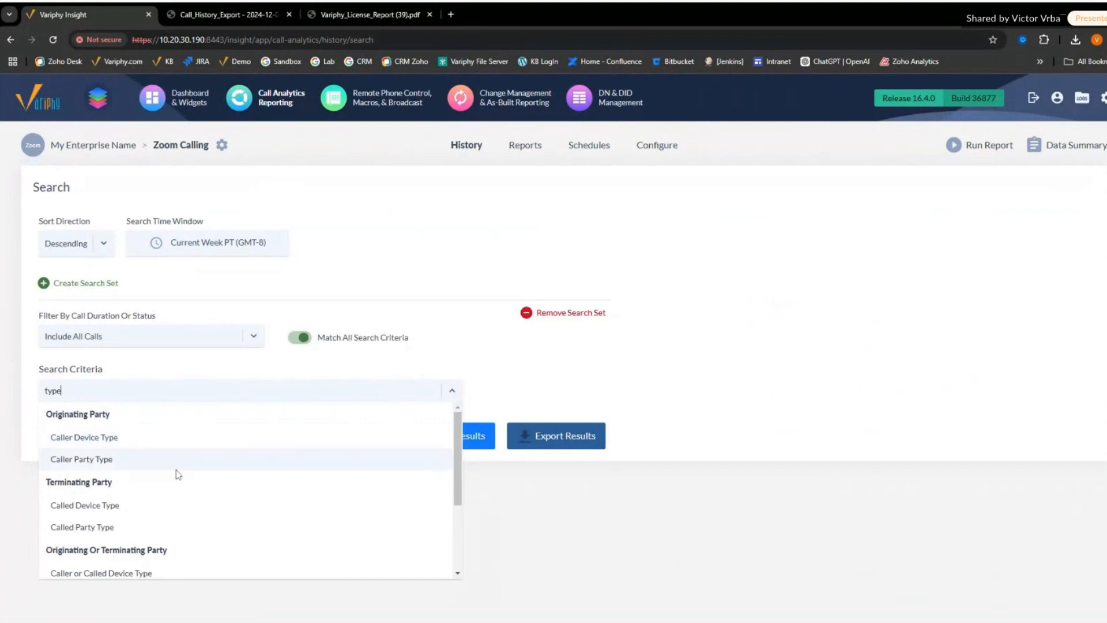
scroll(145, 568, "down", 3)
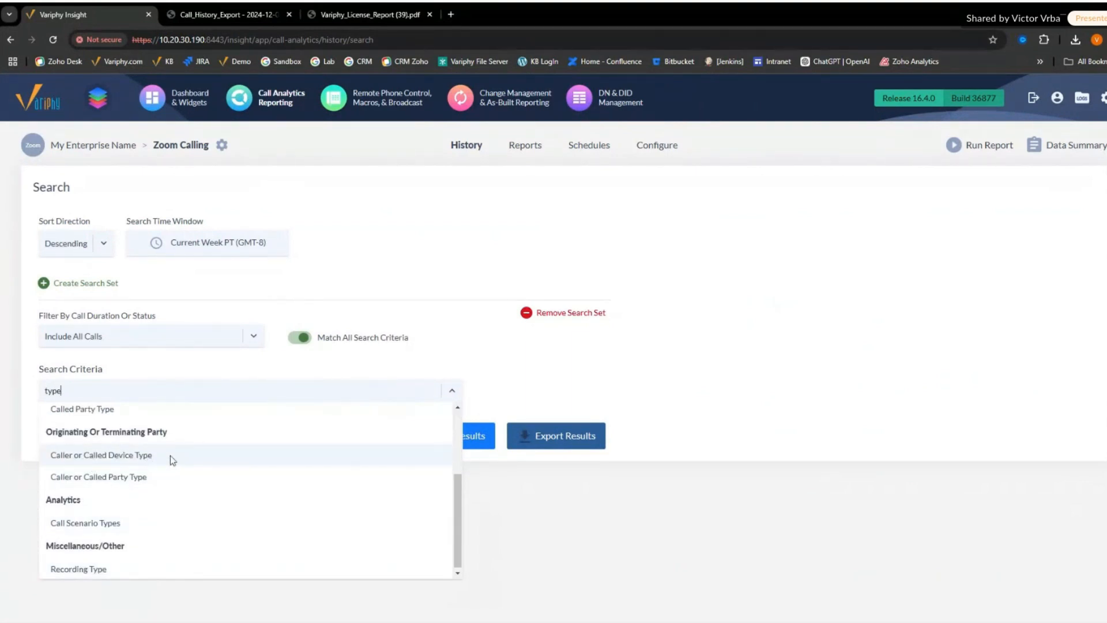
scroll(222, 467, "up", 1)
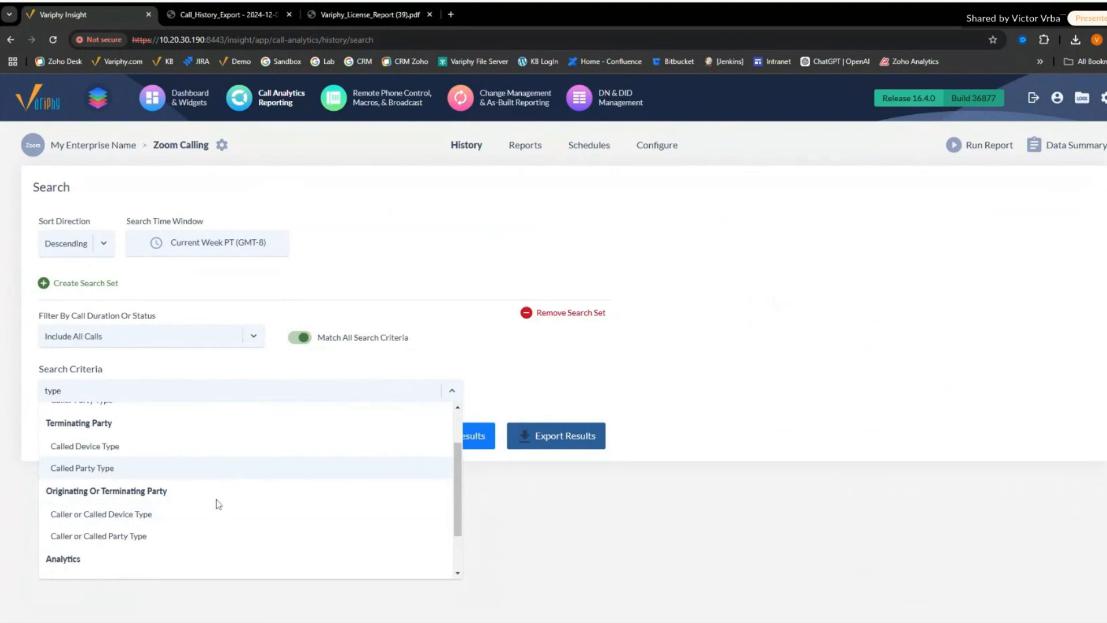
left_click(178, 534)
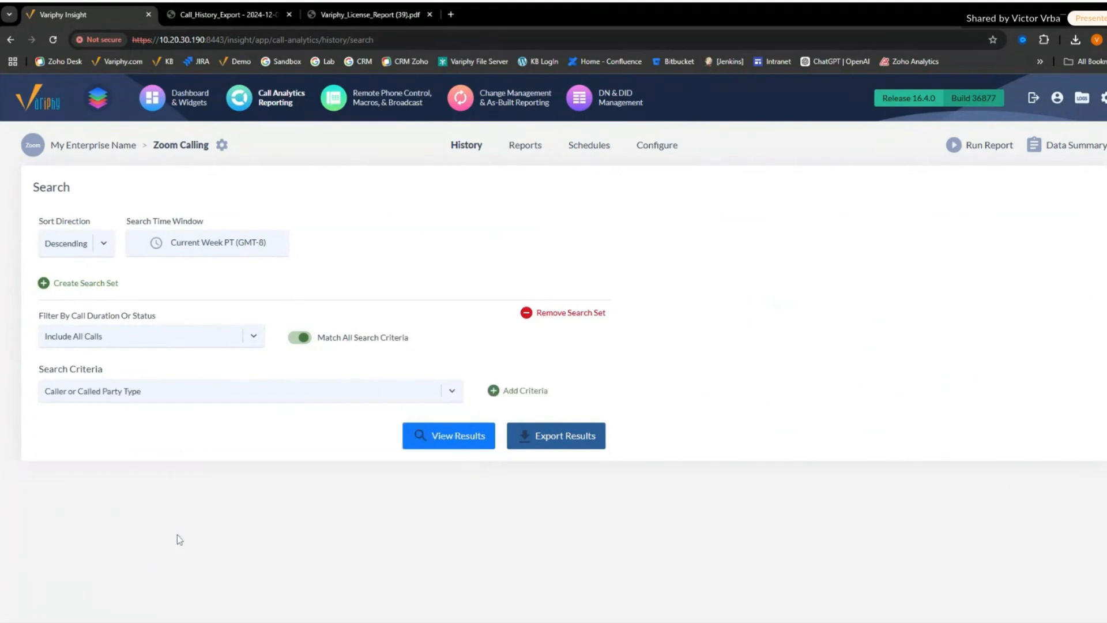
left_click(517, 394)
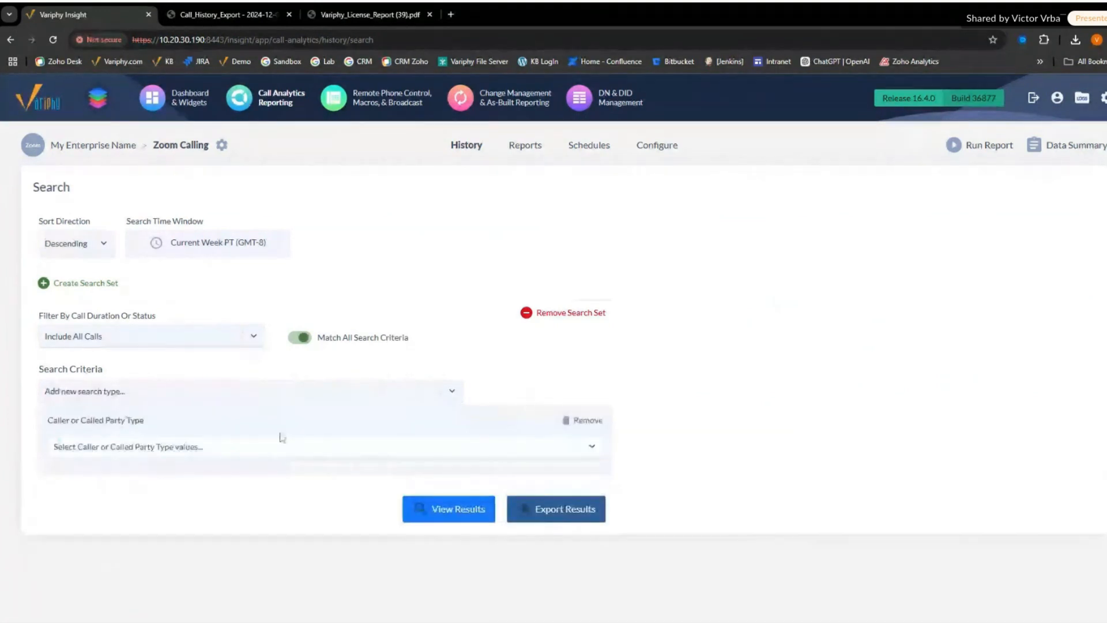
- Set the caller or called party type to Call Queue and view the search results
left_click(241, 445)
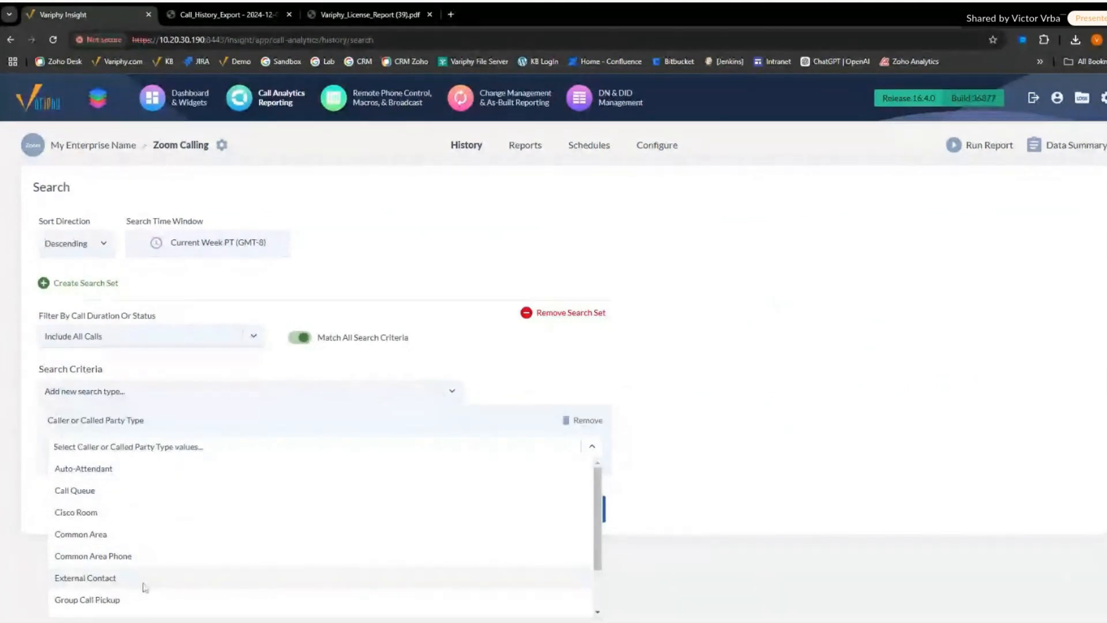
scroll(144, 583, "down", 1)
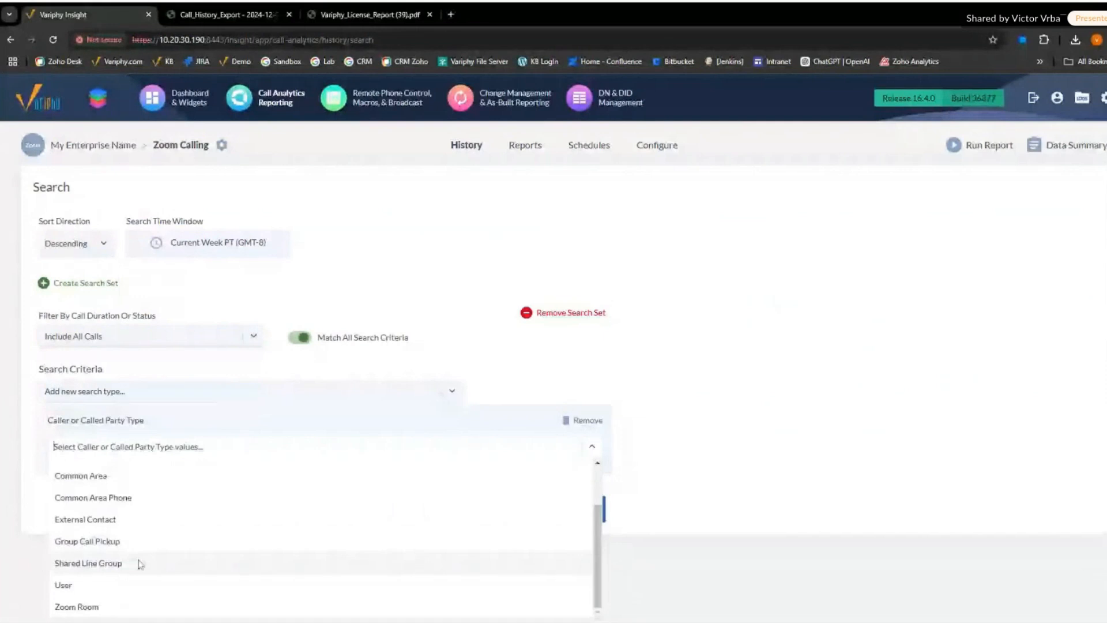
scroll(140, 564, "up", 1)
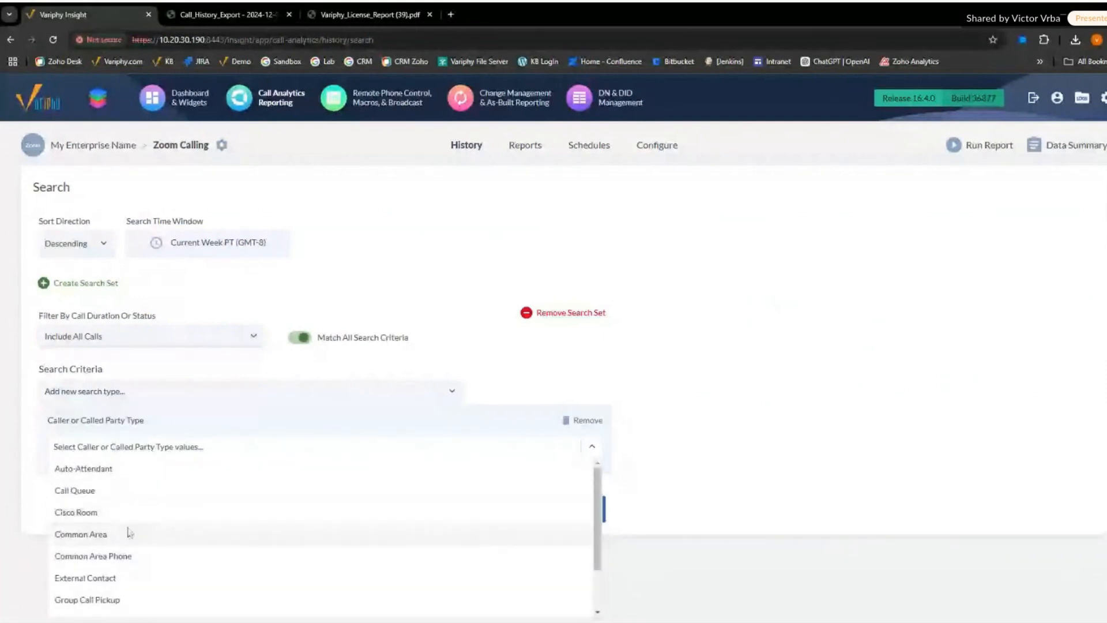
left_click(105, 491)
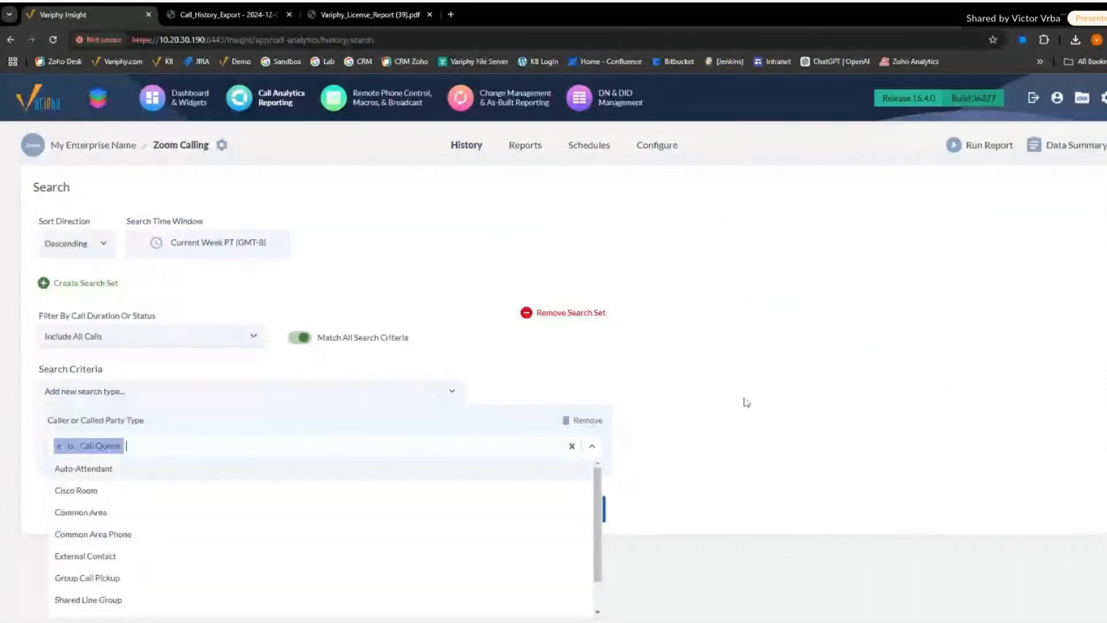
left_click(747, 402)
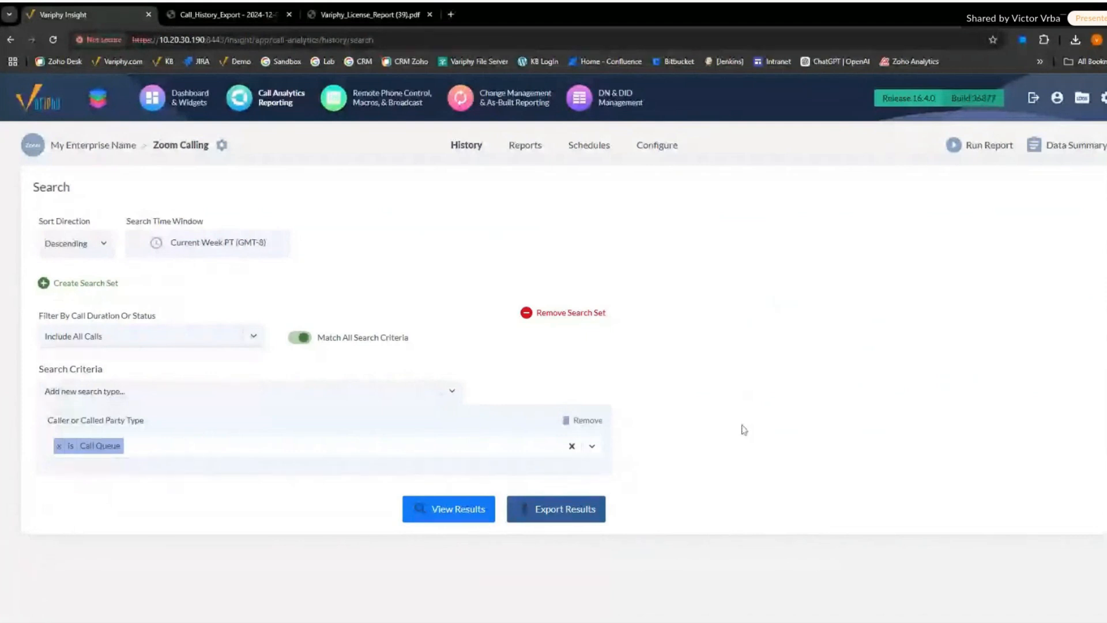
left_click(465, 504)
- Set the search time window's date range to Previous 7 Days and apply it
left_click(220, 243)
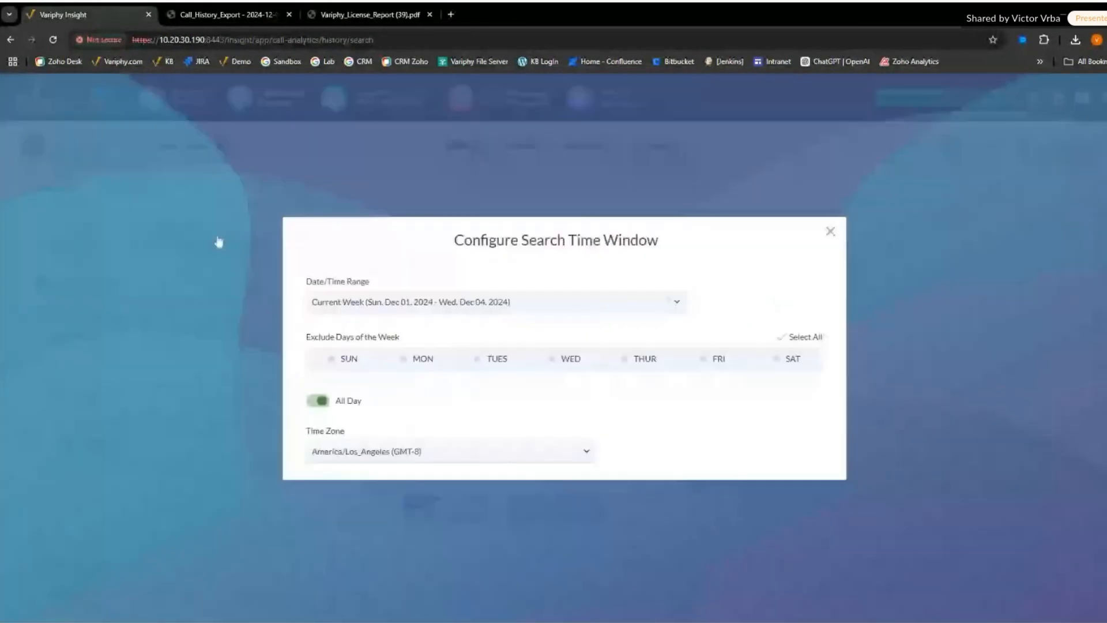
left_click(521, 291)
scroll(521, 351, "down", 2)
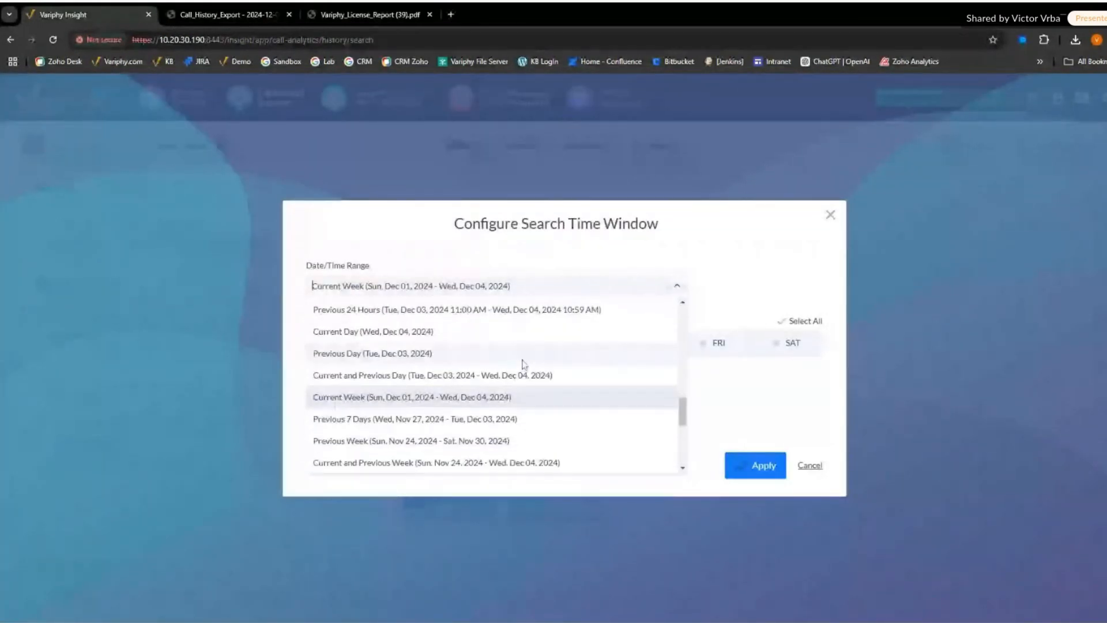
left_click(496, 419)
left_click(748, 466)
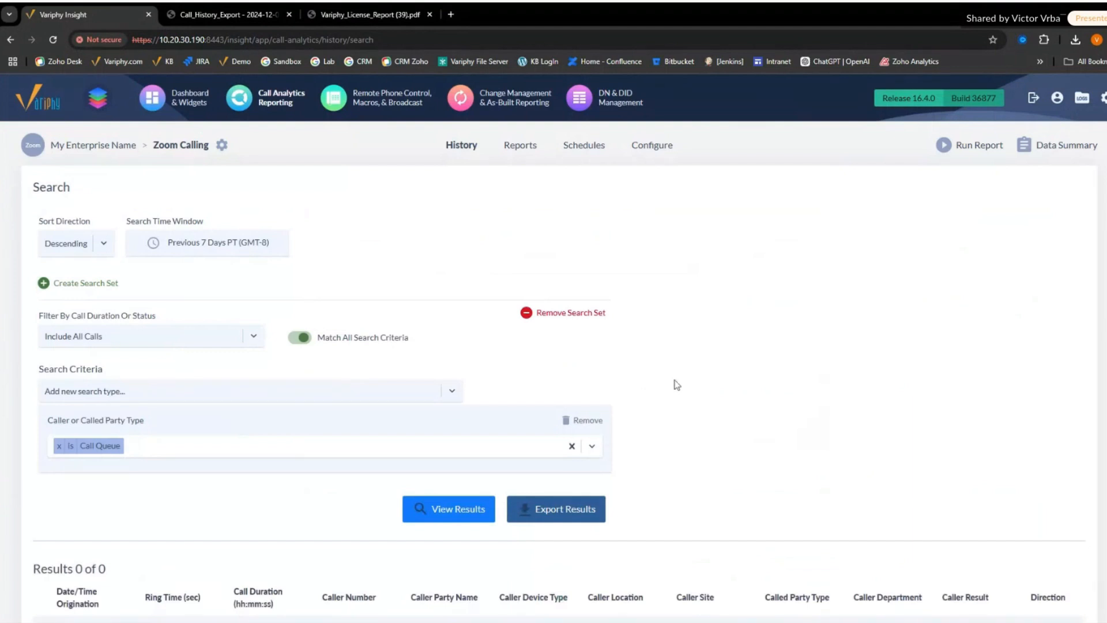
- Check the Zoom Calling data summary, close it, and look over the call queue search results
left_click(1041, 146)
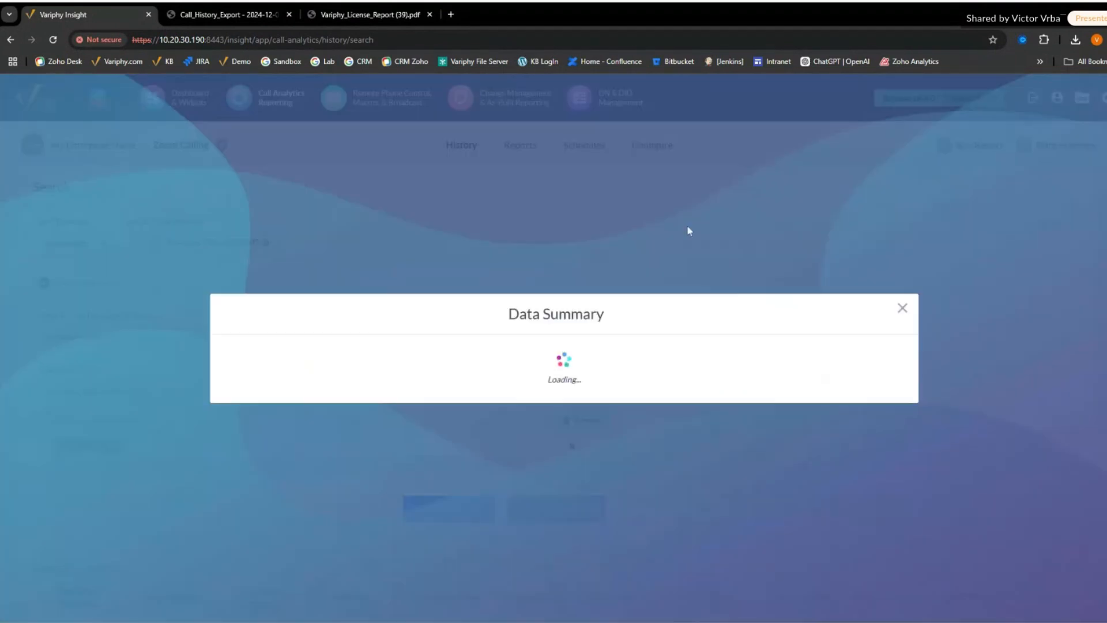
left_click(902, 282)
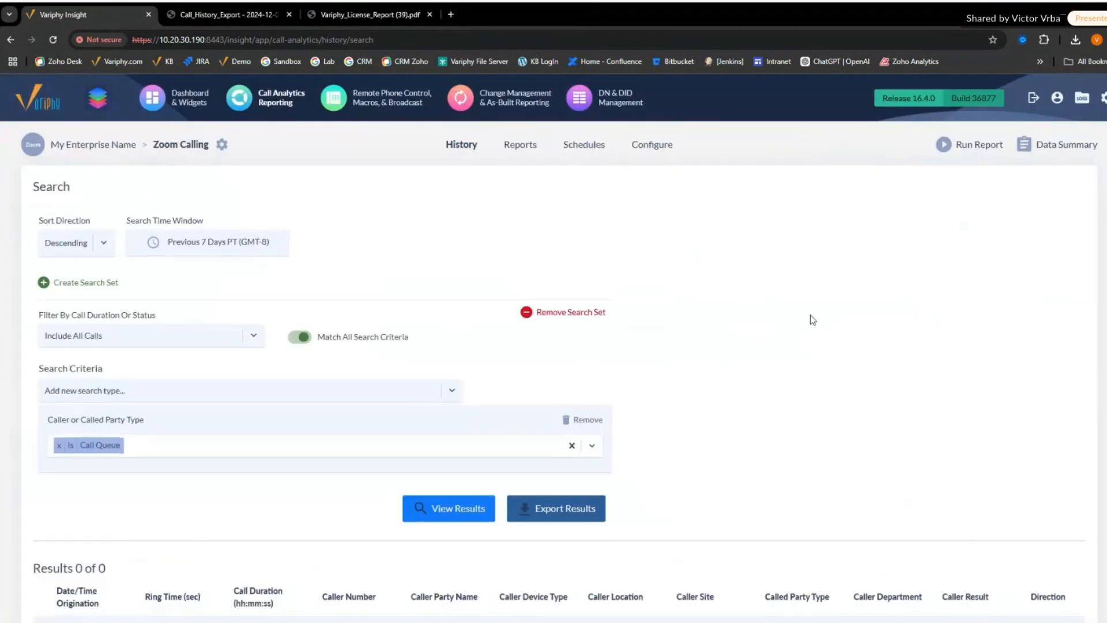
scroll(808, 320, "down", 3)
scroll(759, 314, "up", 2)
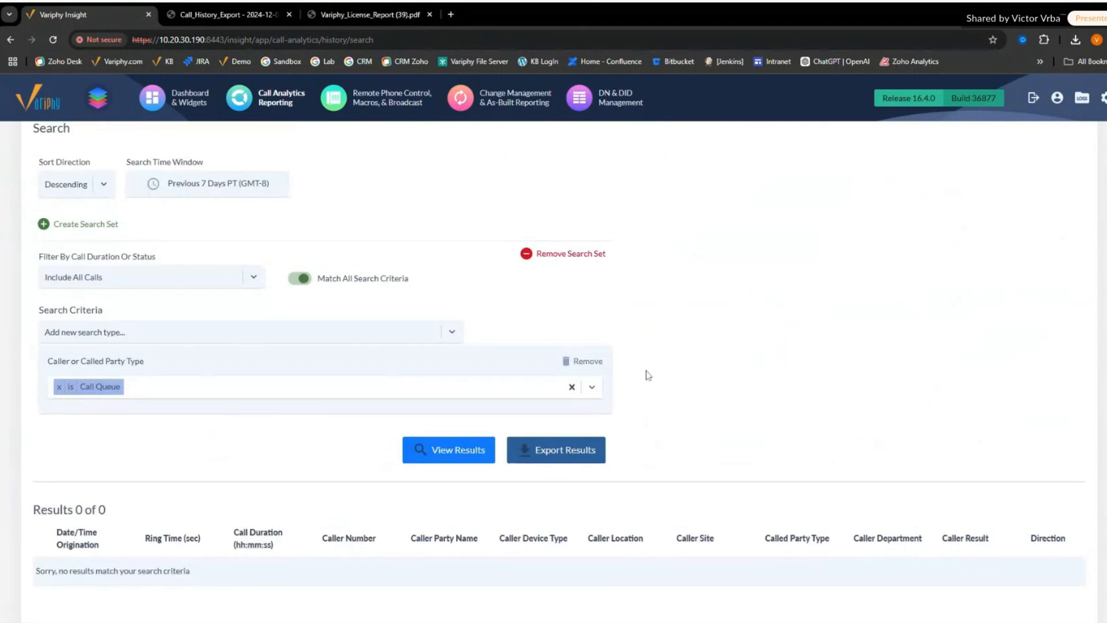
scroll(805, 361, "down", 1)
scroll(806, 361, "up", 1)
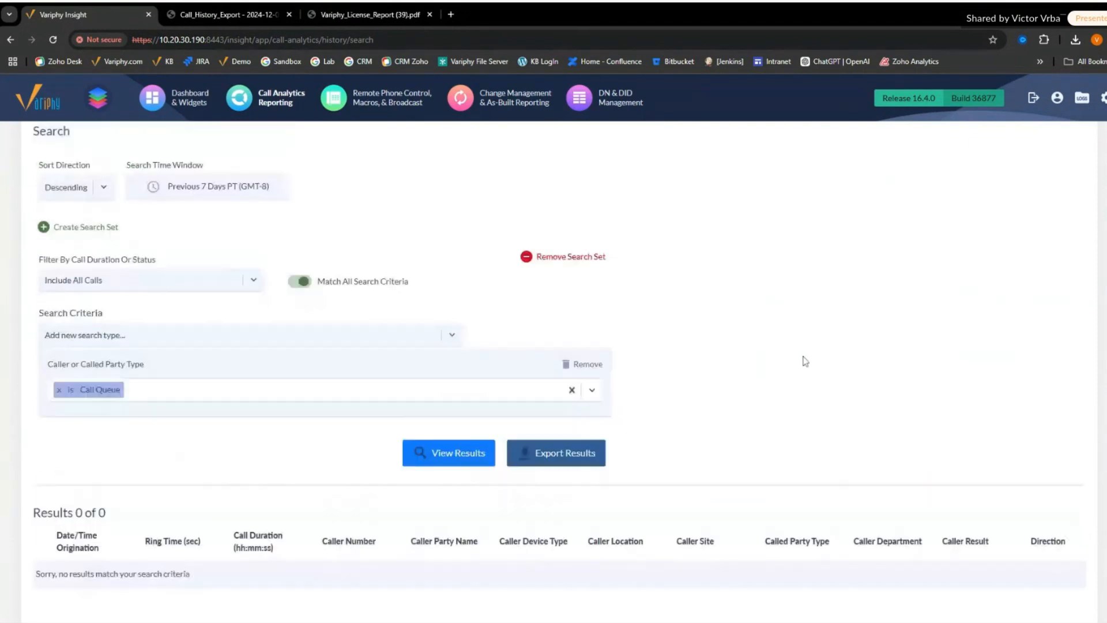
scroll(806, 361, "up", 1)
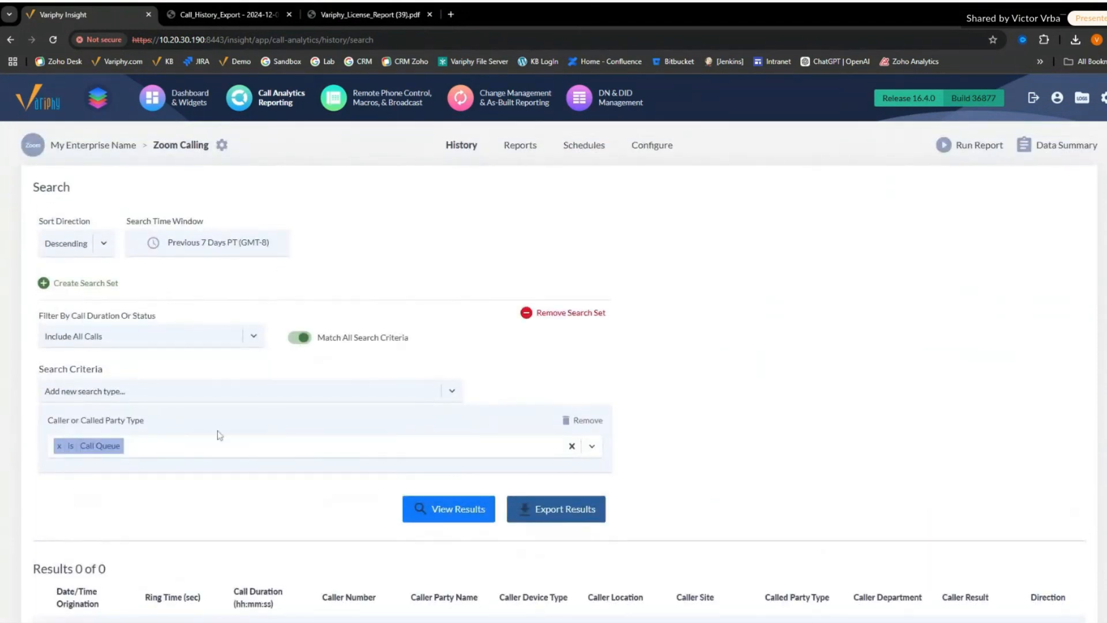
- Look through the available party type values and remove the Caller or Called Party Type search criterion
left_click(186, 454)
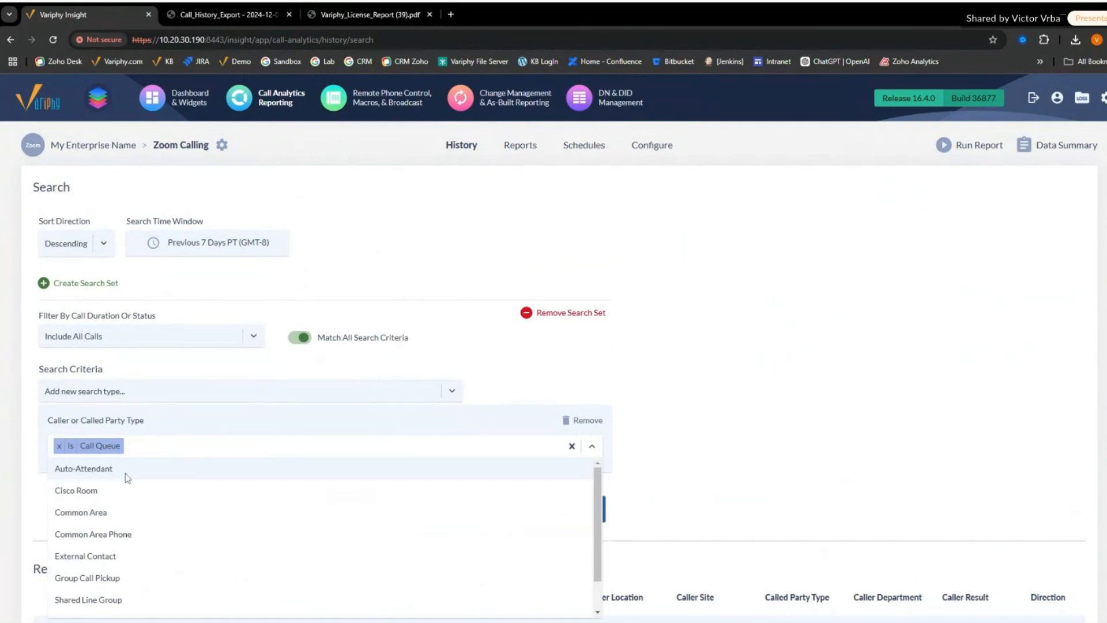
left_click(712, 427)
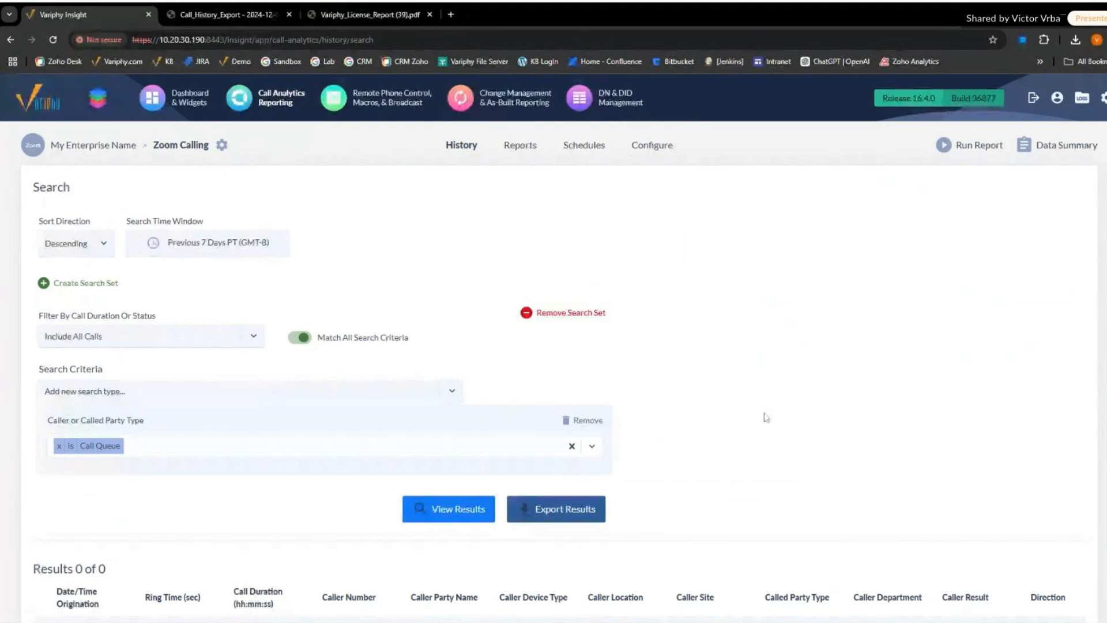
left_click(584, 420)
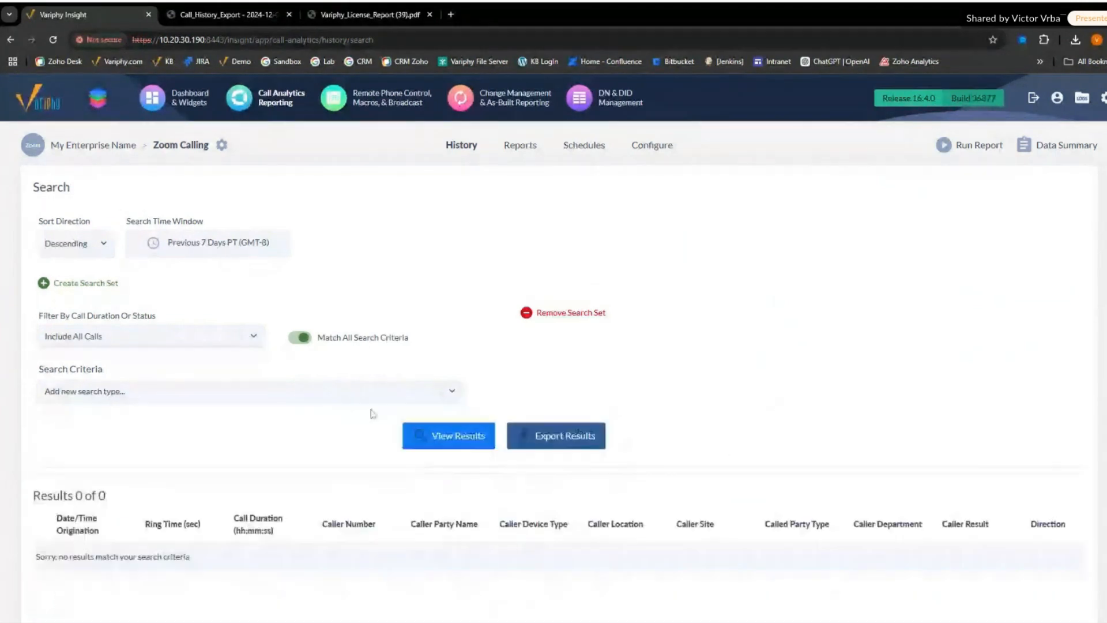
left_click(369, 393)
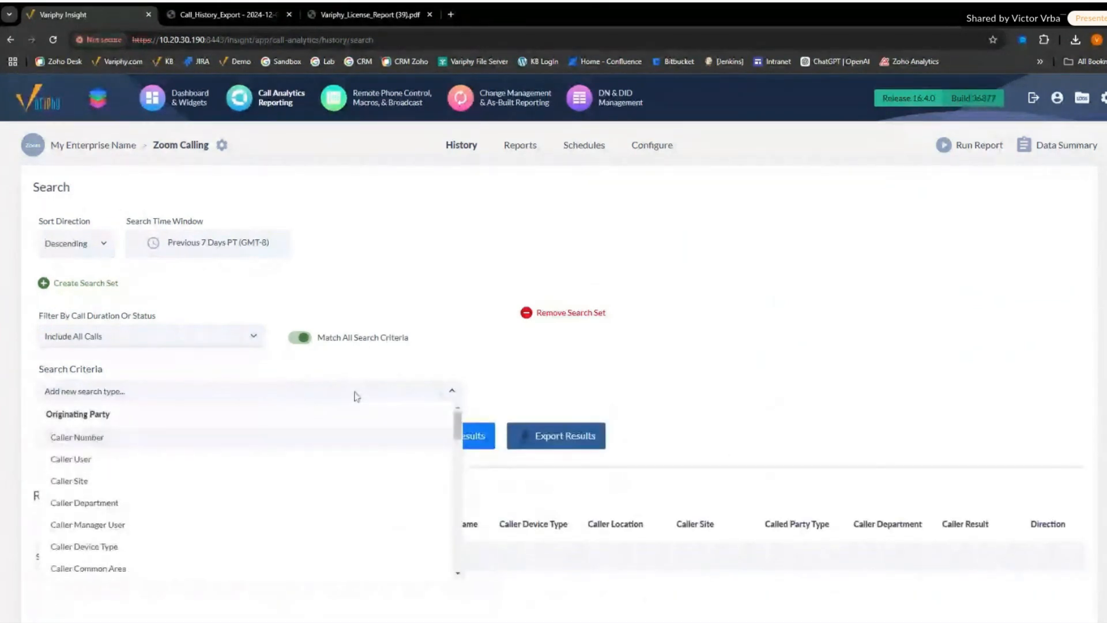
type("colmn")
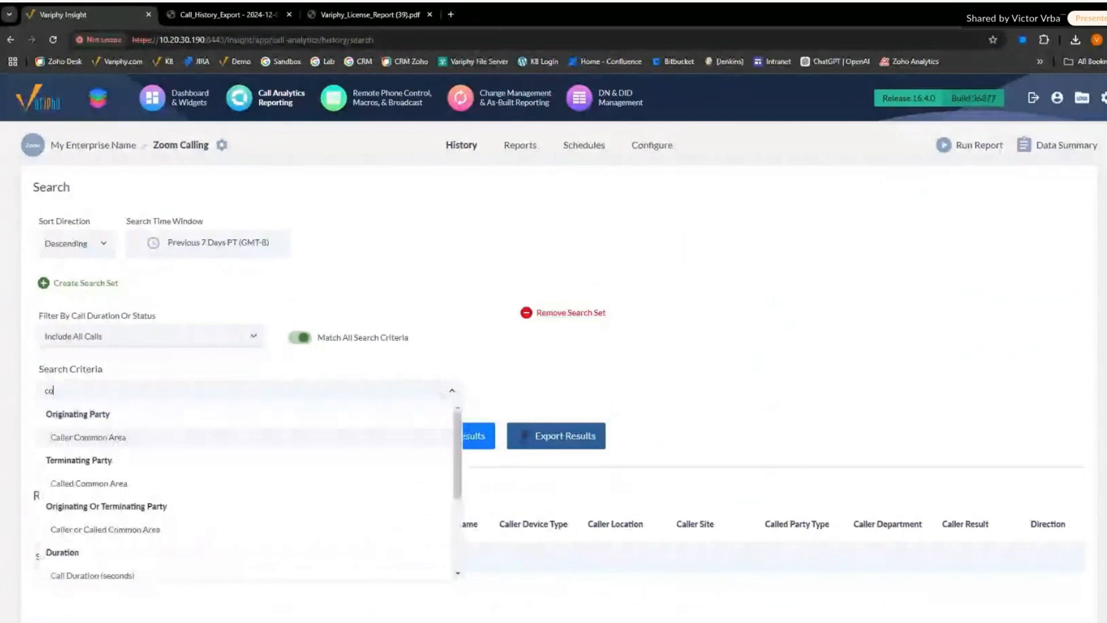
type("mm")
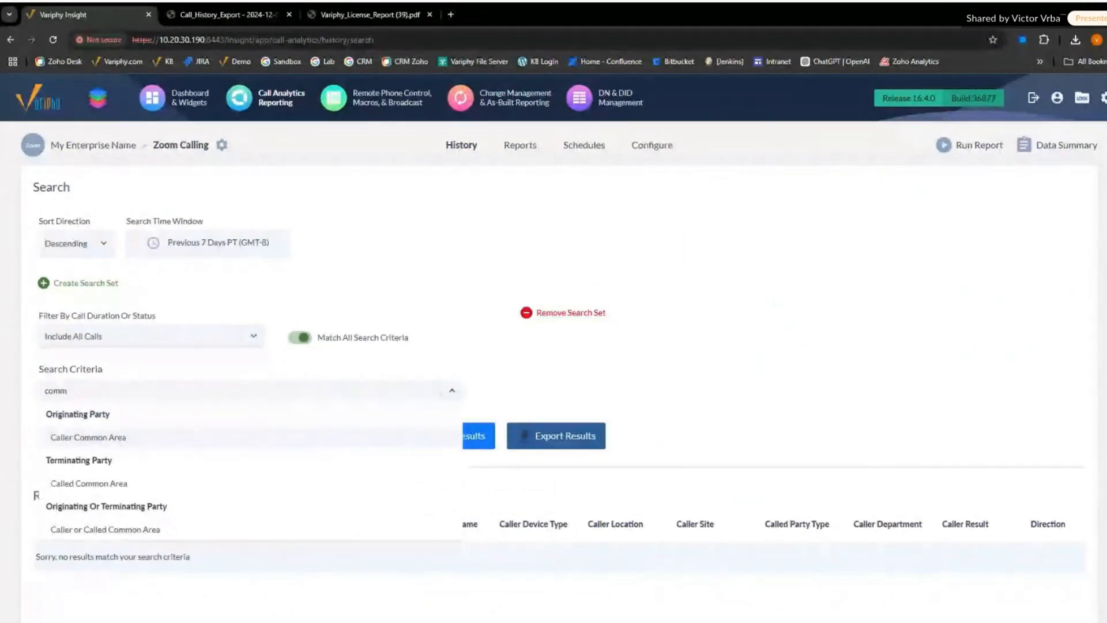
left_click(313, 440)
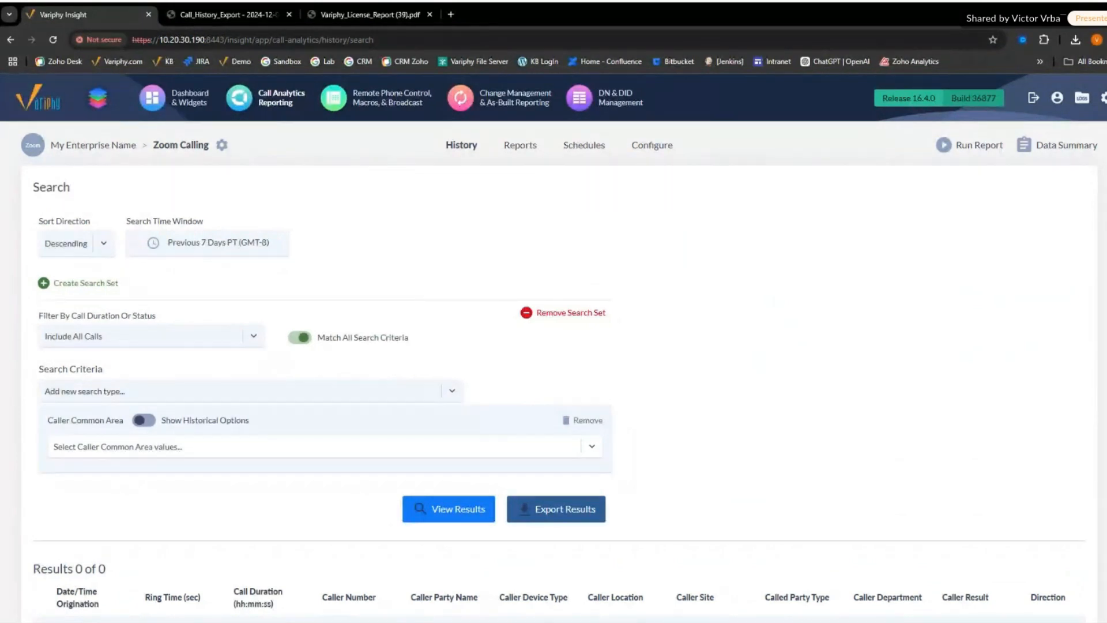
left_click(586, 420)
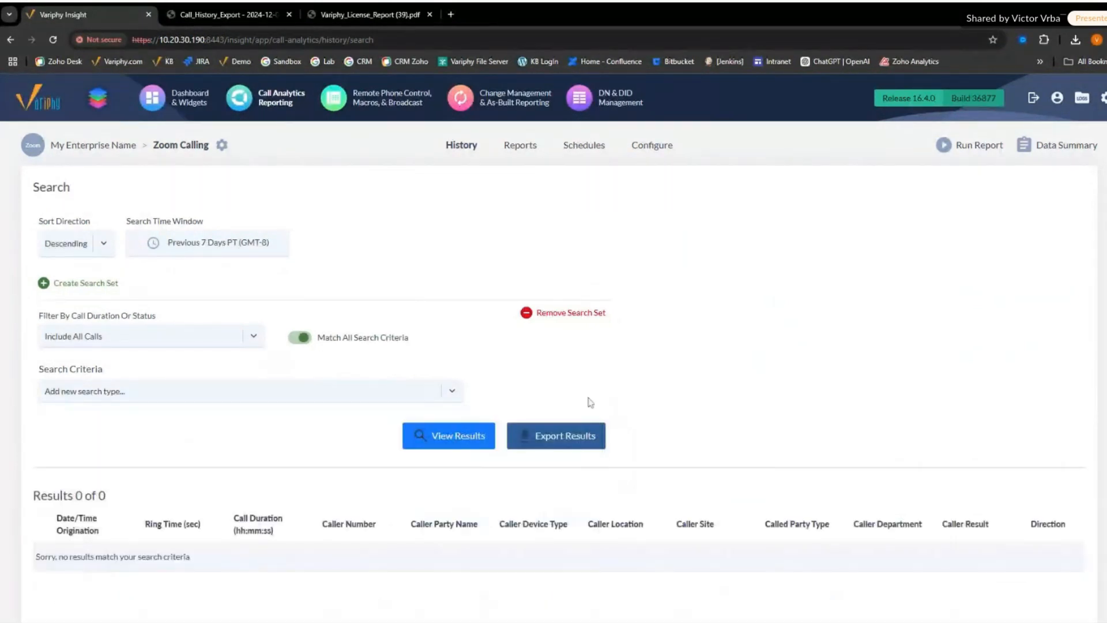
- Add a Caller Number search criterion matching numbers that end with X
left_click(203, 392)
left_click(160, 440)
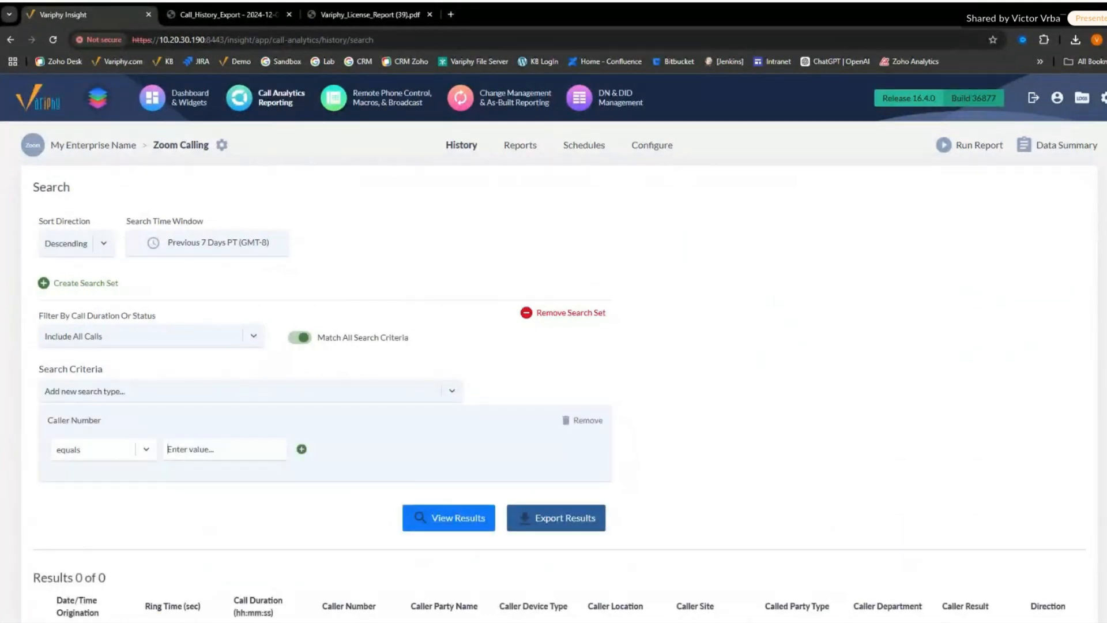
left_click(213, 450)
type("X")
left_click(122, 455)
left_click(101, 534)
- Set the search time window to Previous Day, apply it, and view the matching Zoom Calling history
left_click(202, 245)
left_click(454, 287)
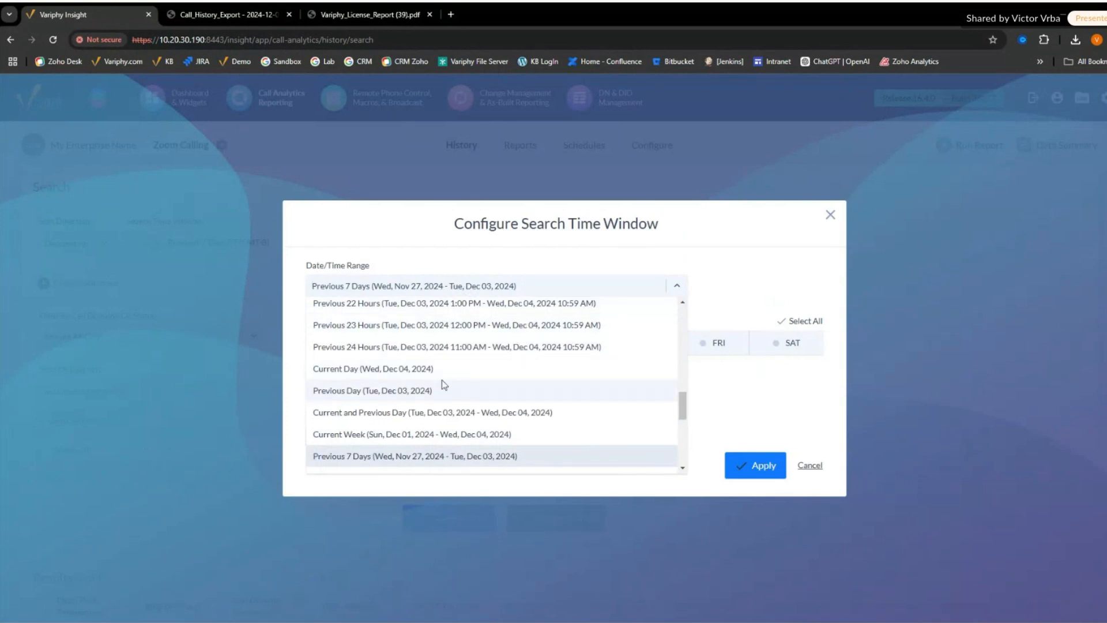
left_click(367, 390)
left_click(756, 434)
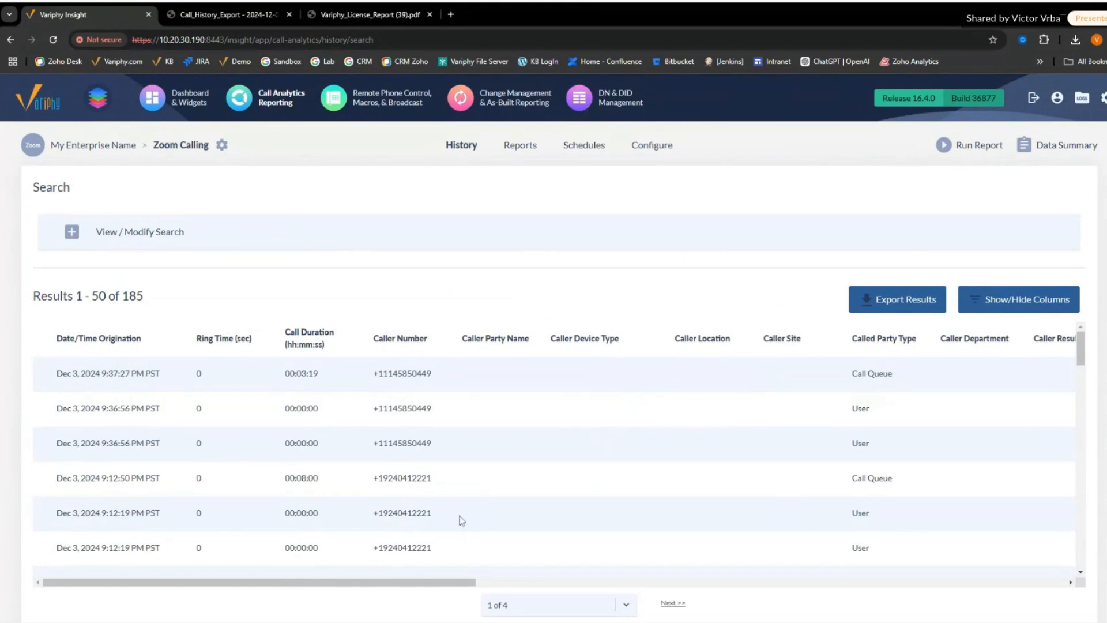
left_click_drag(402, 588, 359, 583)
- Start an export of the call history results, check the detail columns, and enable Start to Finish
left_click(897, 299)
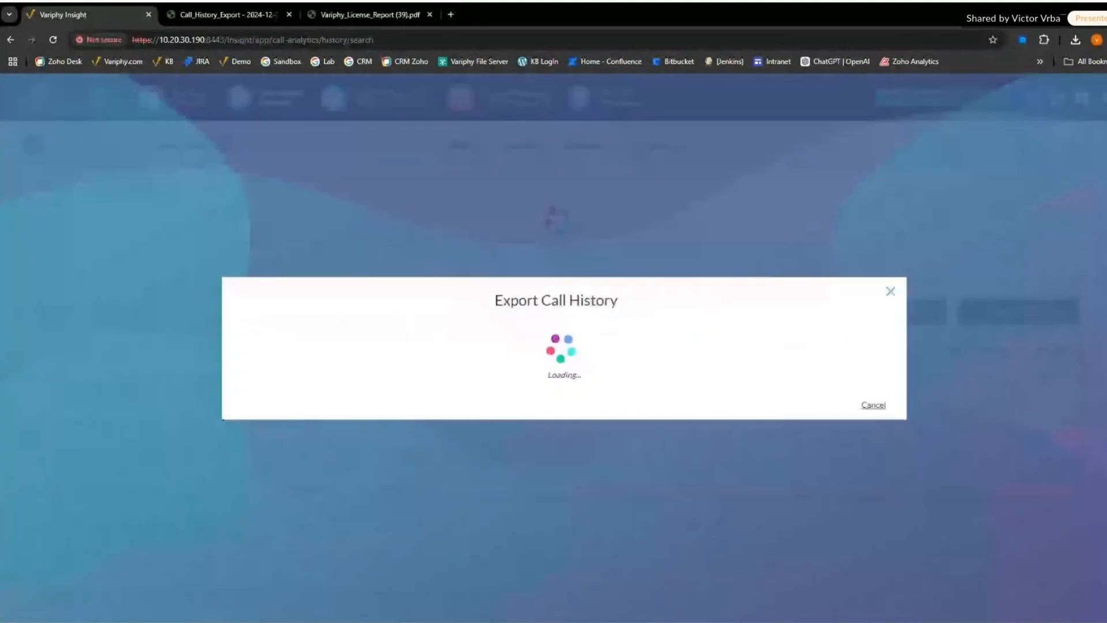
left_click(269, 452)
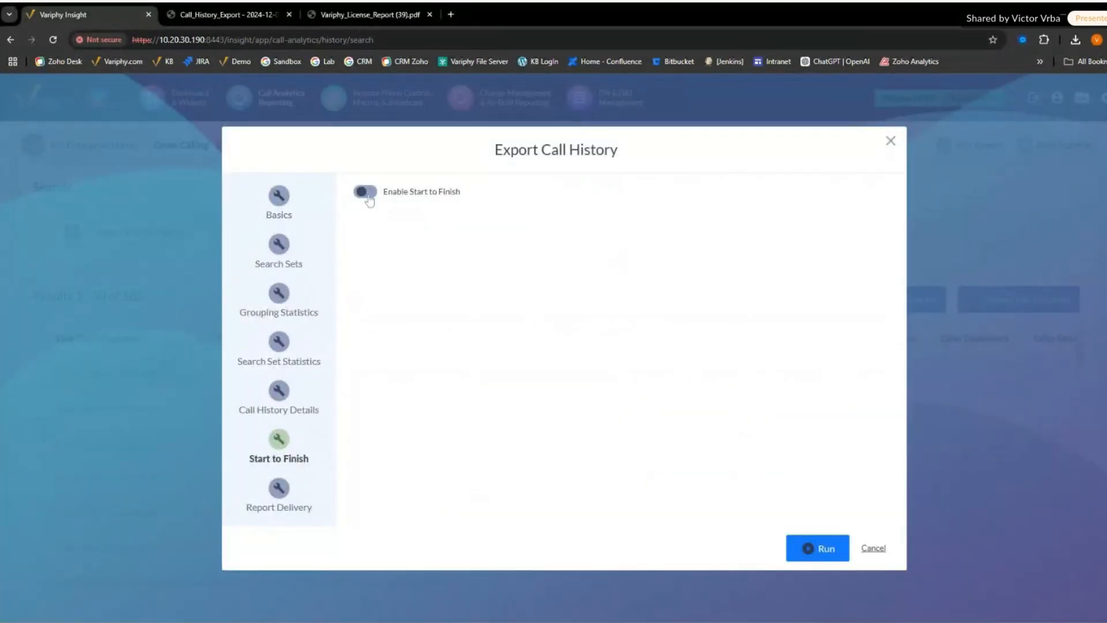
left_click(278, 398)
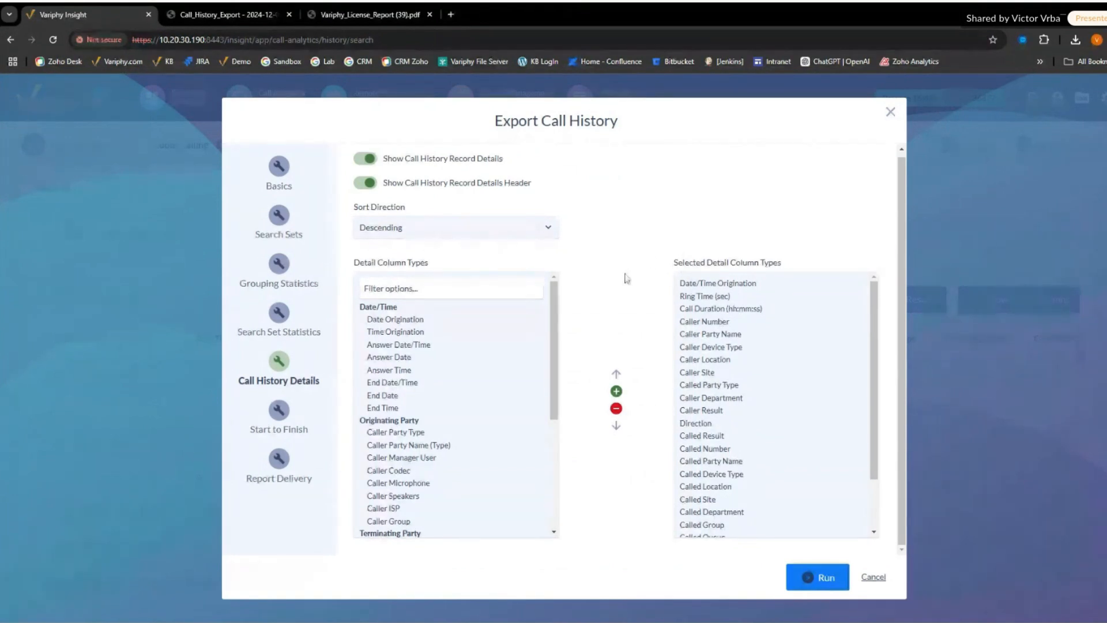
left_click(278, 418)
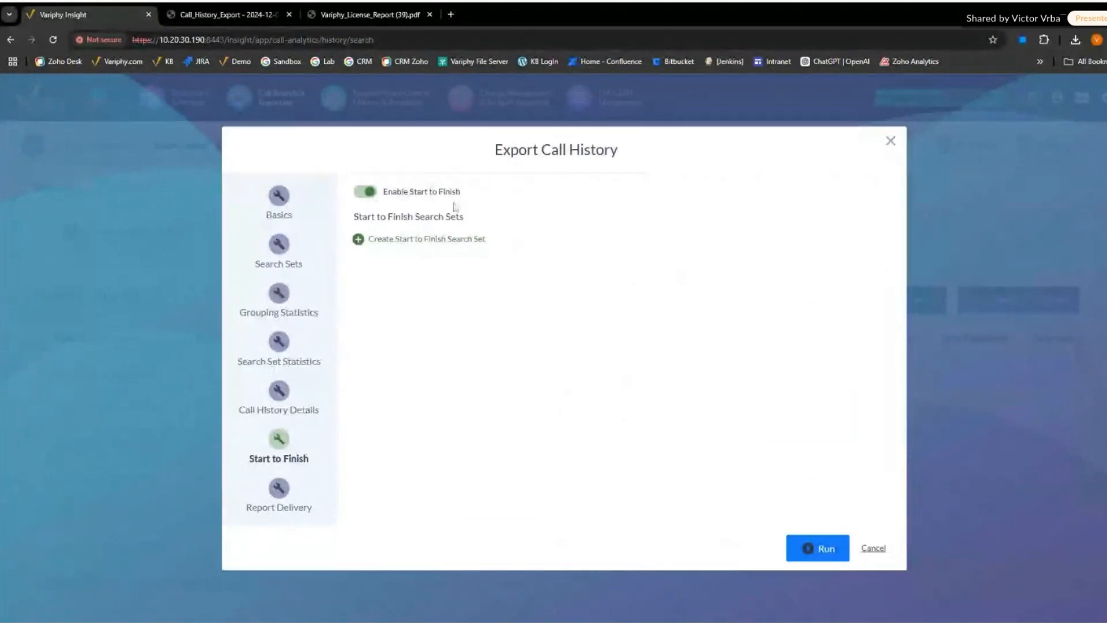
left_click_drag(383, 191, 460, 192)
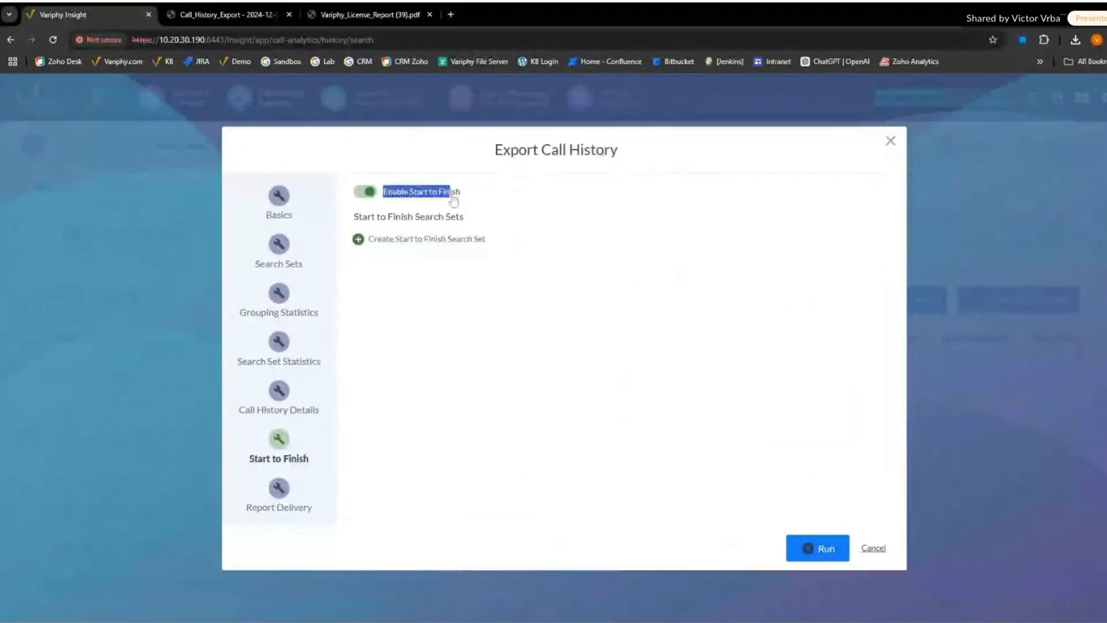
- Set the export's file output format to HTML with download delivery and run the export
left_click(279, 488)
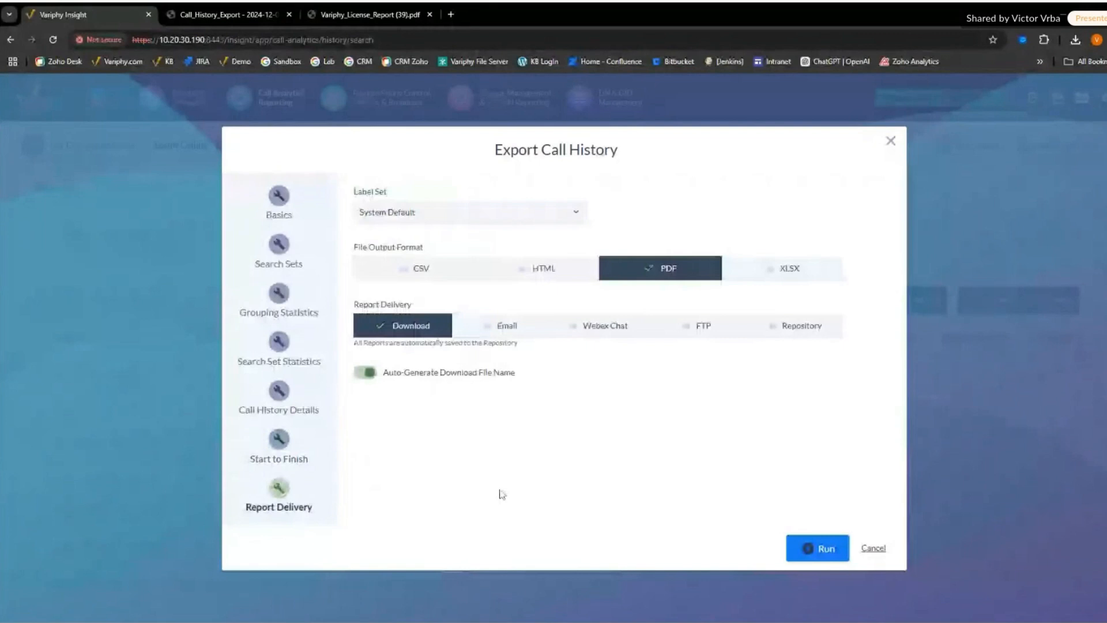
left_click(540, 270)
left_click(825, 548)
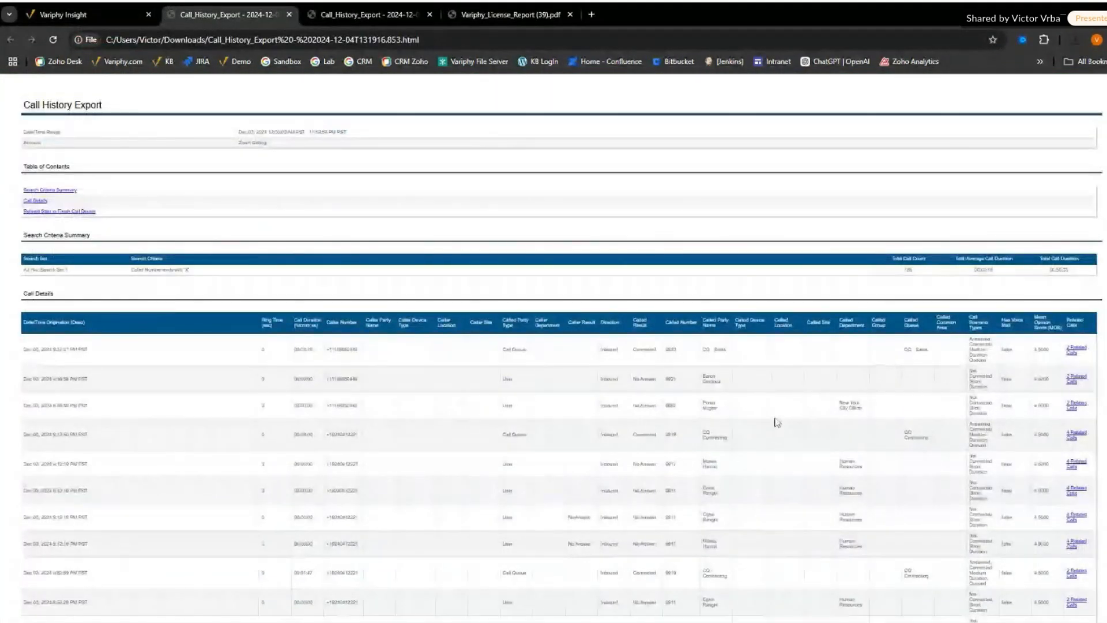
- Follow the related calls of the connected CQ - Contracting call in the exported report and examine its start-to-finish call sequence
key("ctrl+plus")
key("ctrl+plus")
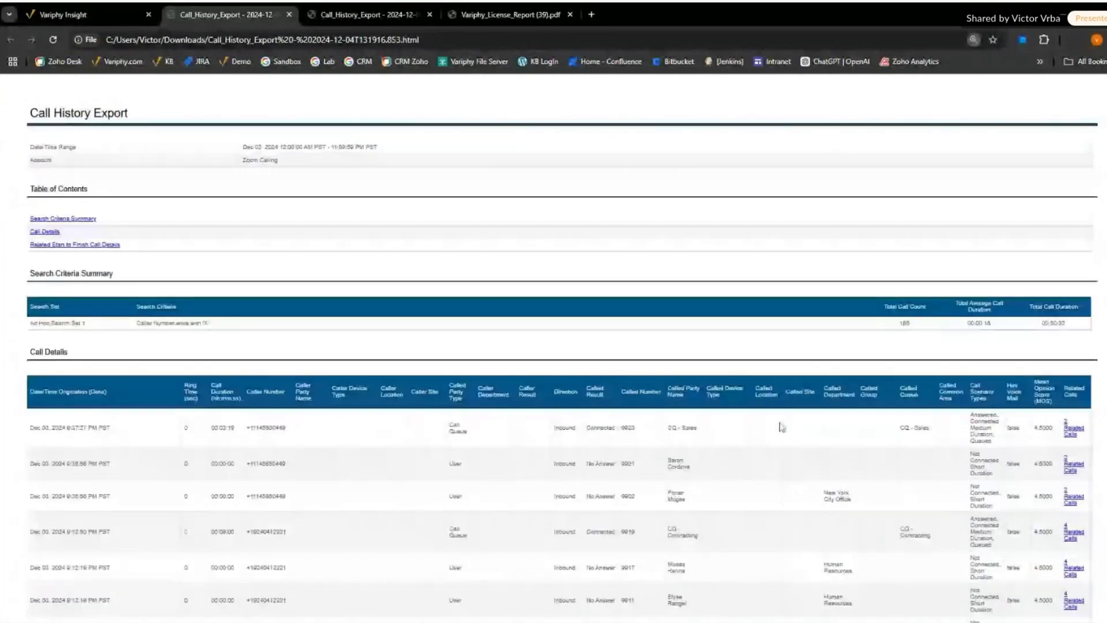
key("ctrl+plus")
key("ctrl+plus")
key("ctrl+plus")
key("ctrl+plus")
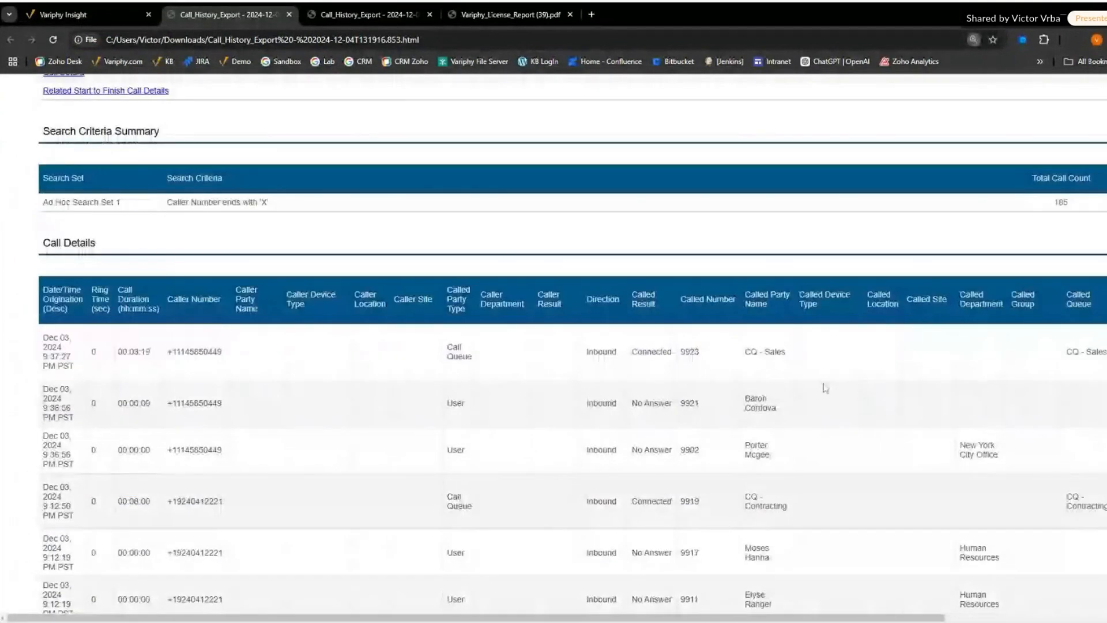
scroll(824, 388, "down", 1)
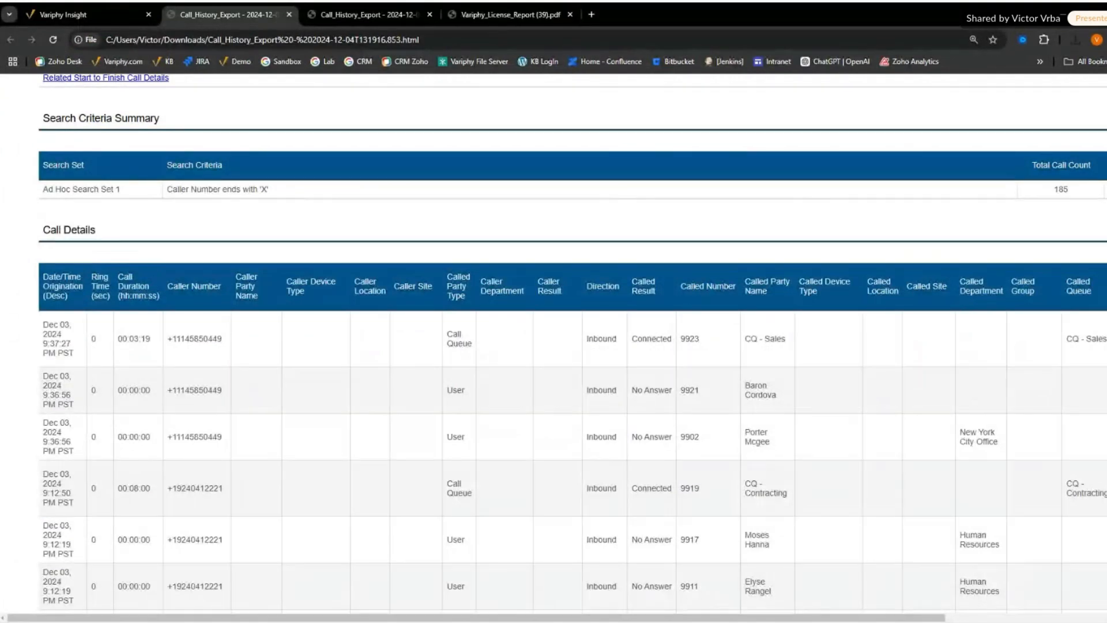
left_click_drag(791, 618, 958, 620)
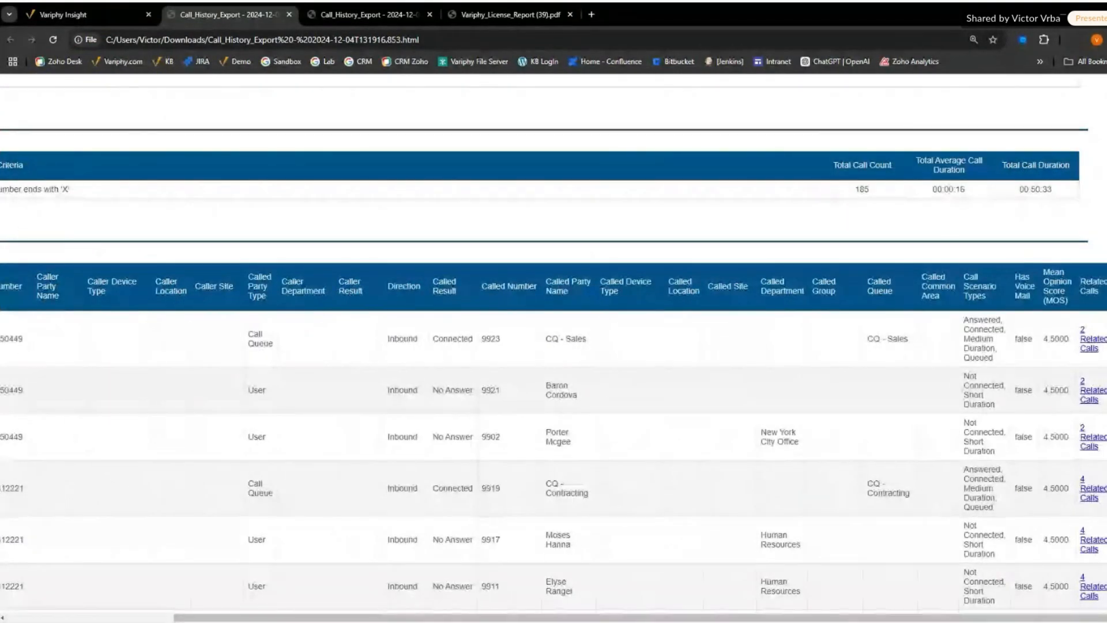
left_click(1089, 491)
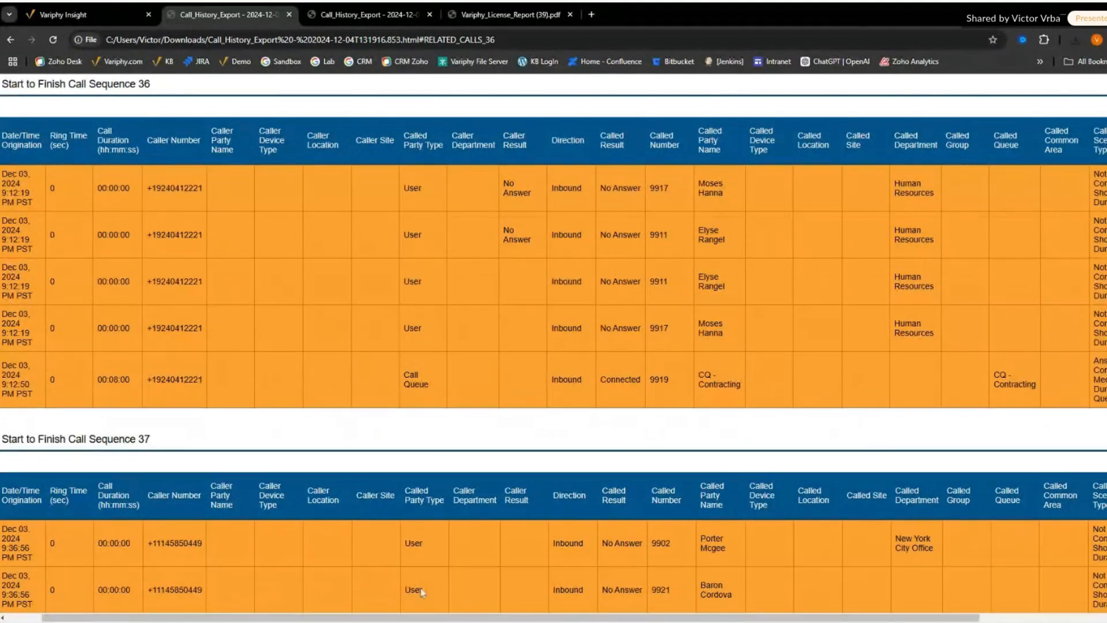
left_click_drag(420, 617, 306, 616)
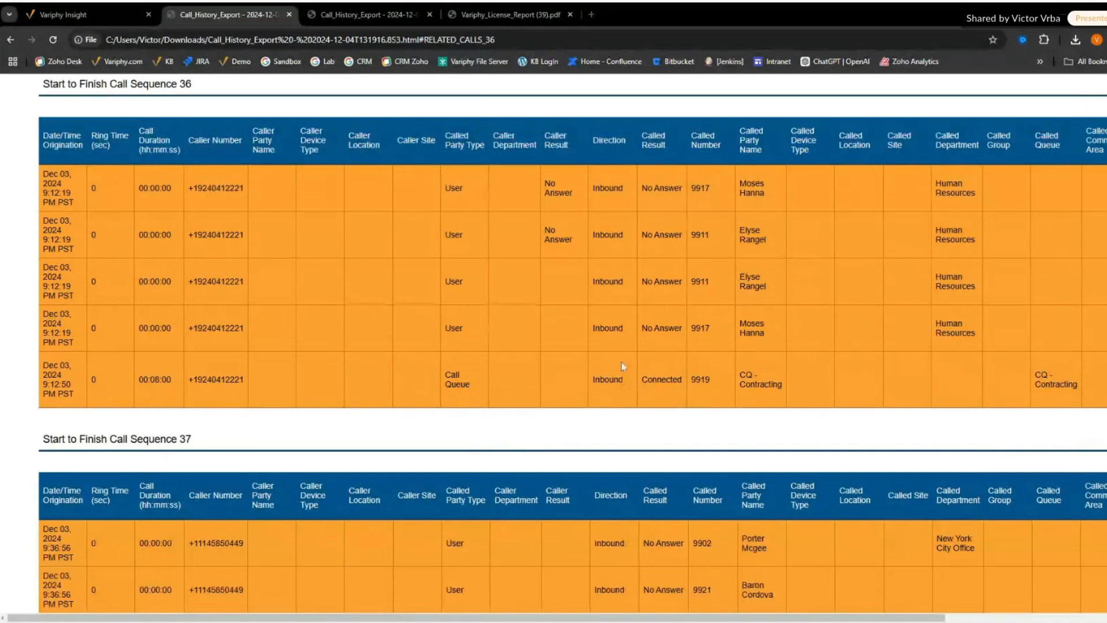
- Switch back to Variphy Insight, test the connected license from Update License, and leave that page
left_click(114, 17)
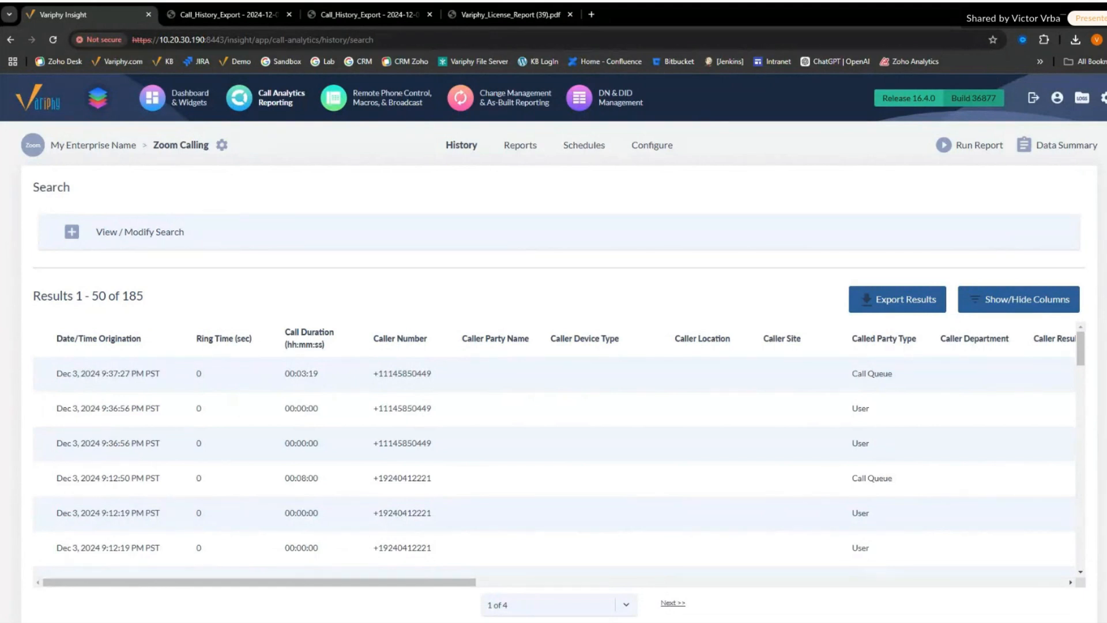
mouse_move(1105, 100)
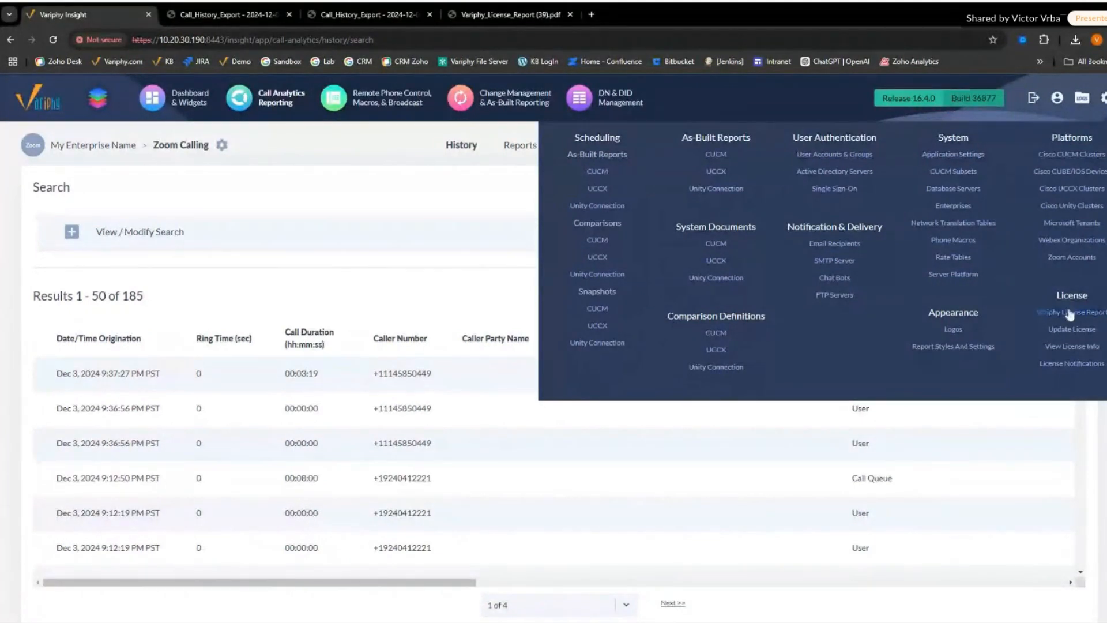
left_click(1071, 330)
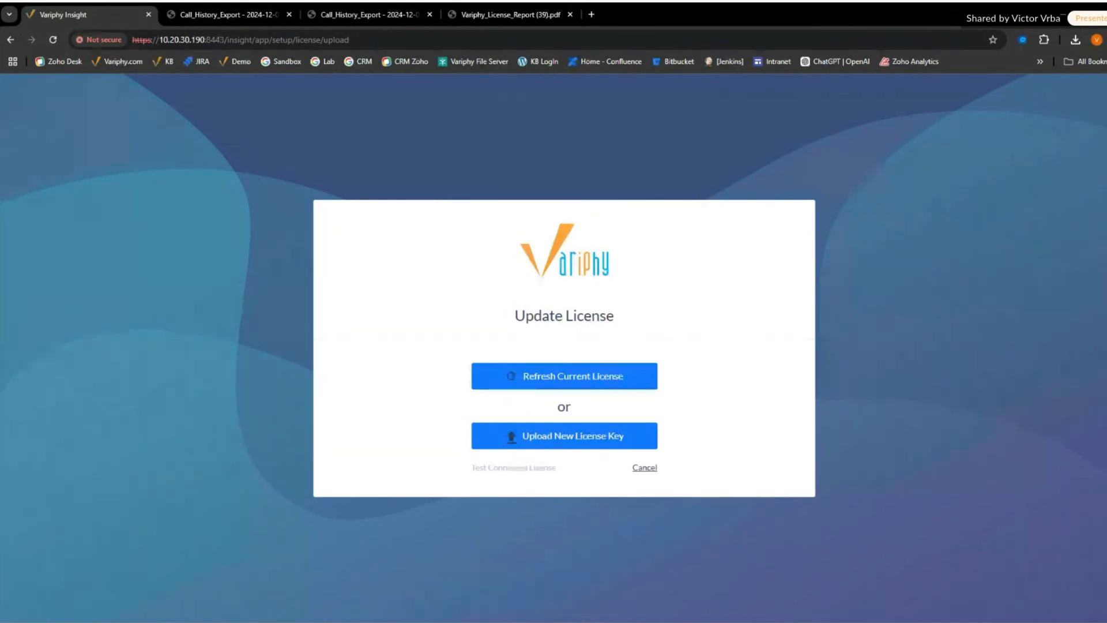
left_click(529, 469)
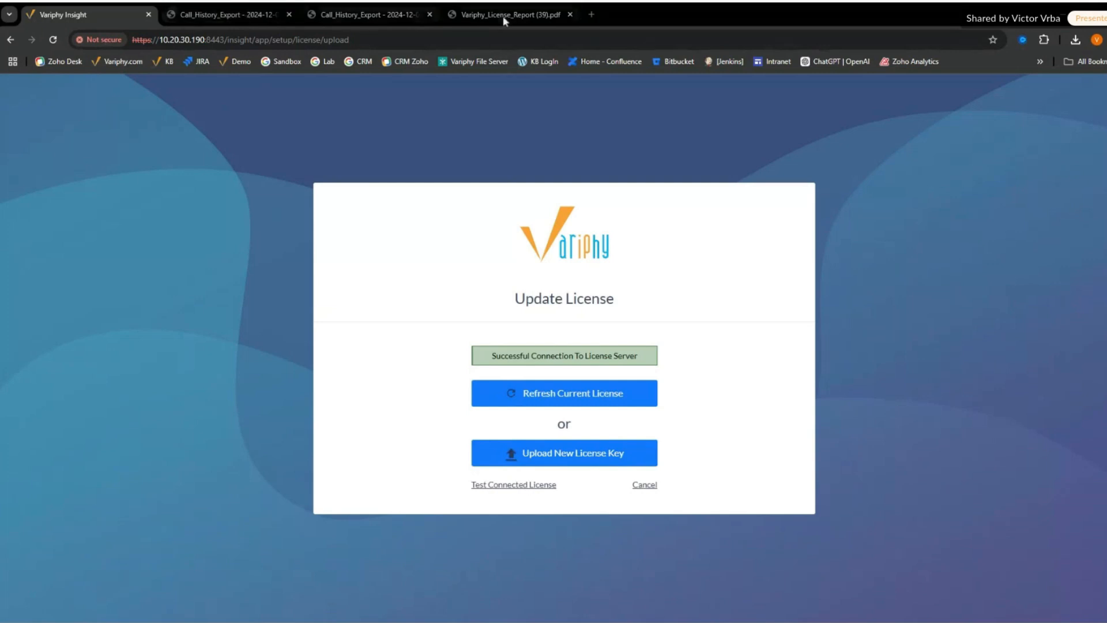
left_click(641, 487)
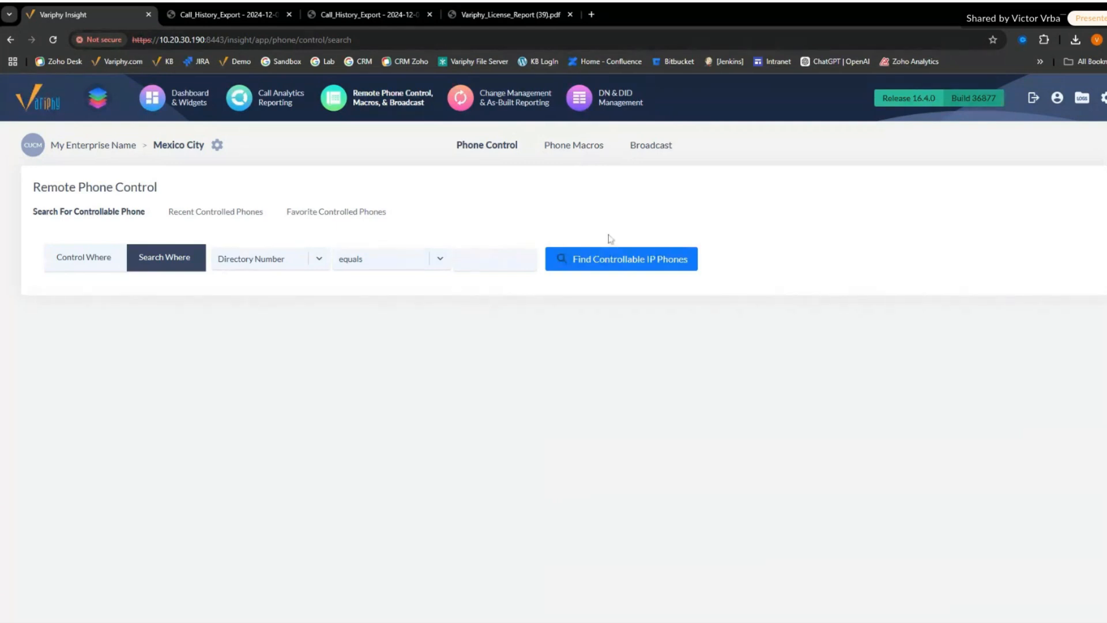
- Switch to the Variphy License Report PDF to examine the Microsoft Teams and Webex license details
left_click(508, 15)
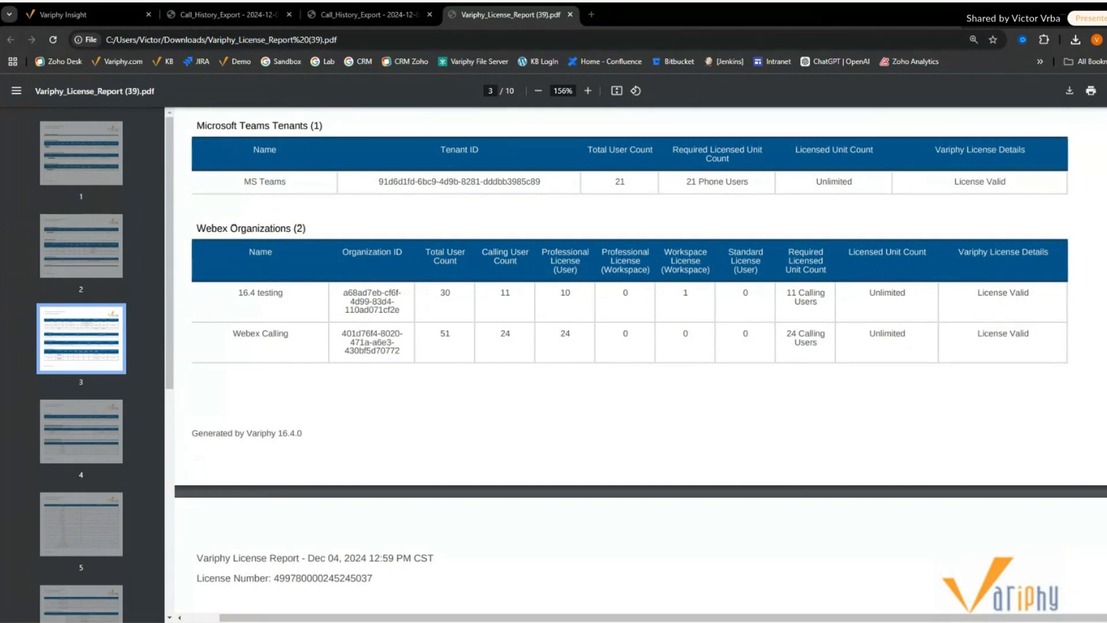
- Switch back to Variphy Insight, open the Call Analytics Reporting history search, and change the platform to MS Teams
left_click(63, 14)
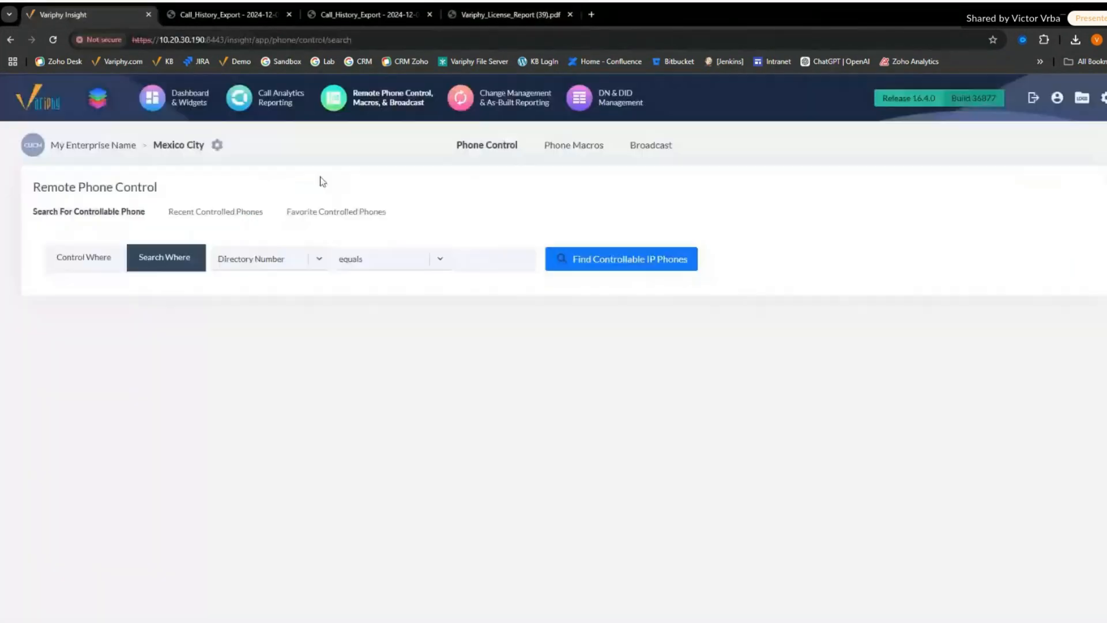
left_click(282, 101)
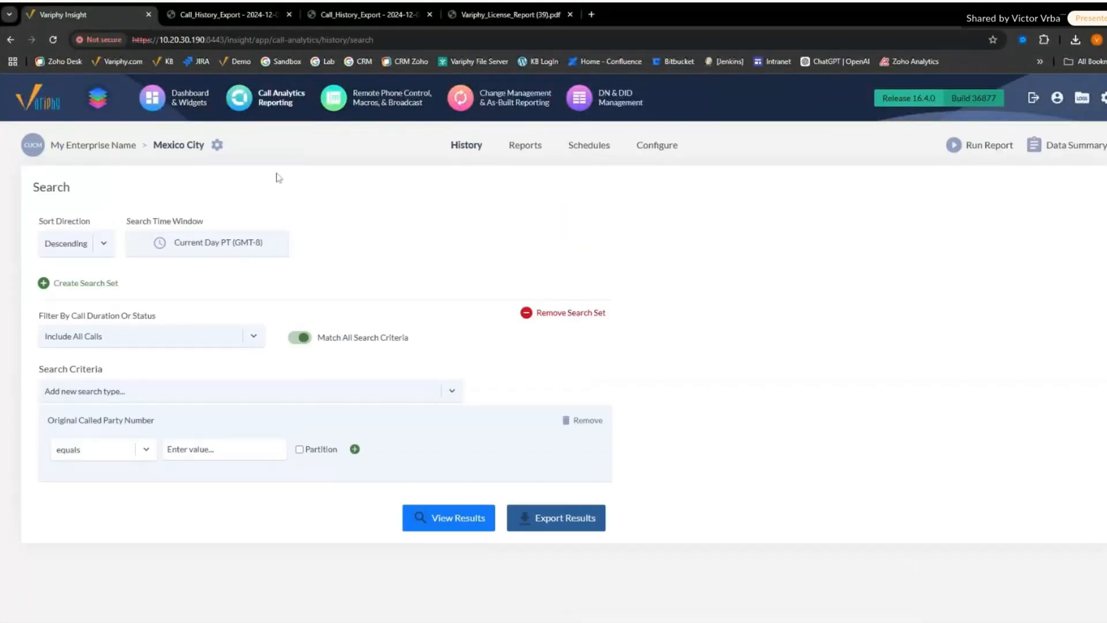
left_click(217, 146)
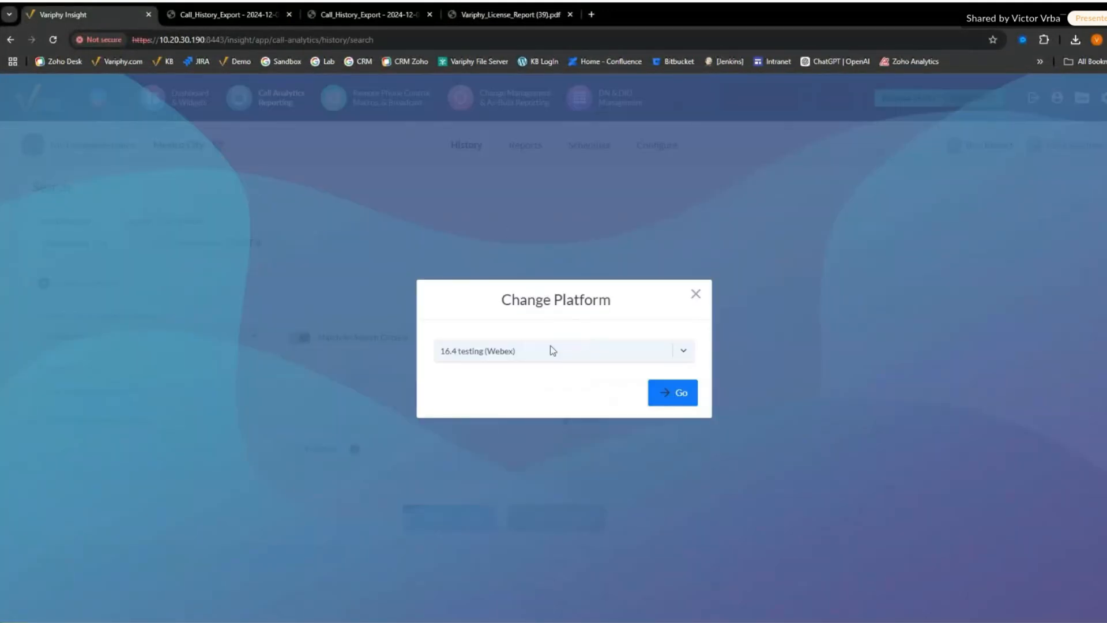
left_click(536, 362)
left_click(519, 463)
left_click(672, 395)
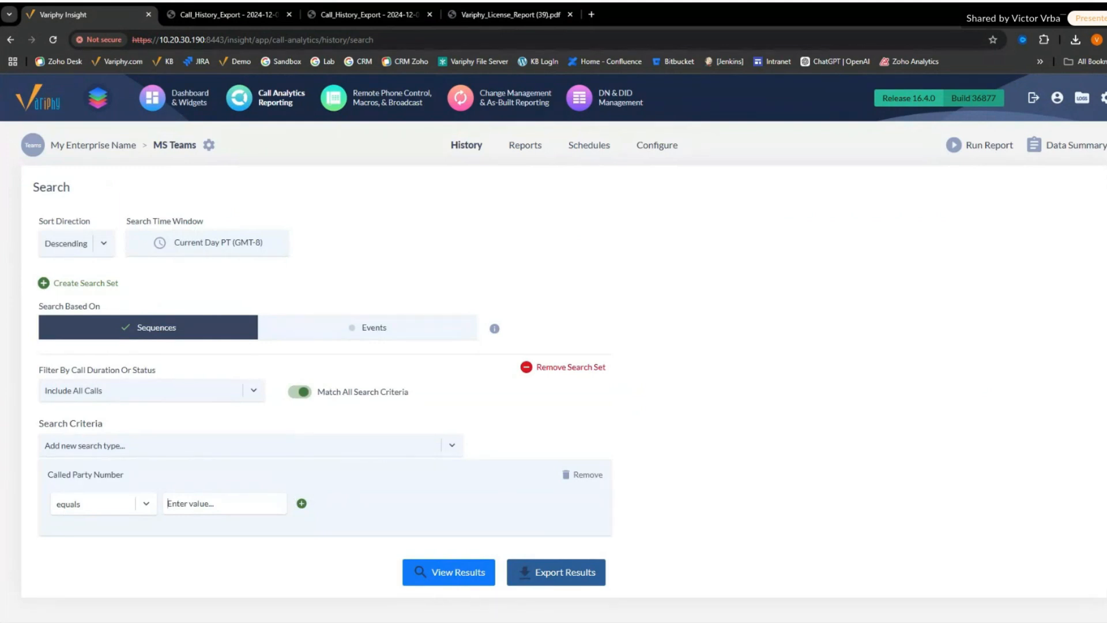
- Set the Called Party Number criterion to "ends with" X and view the search results
type("X")
left_click(71, 511)
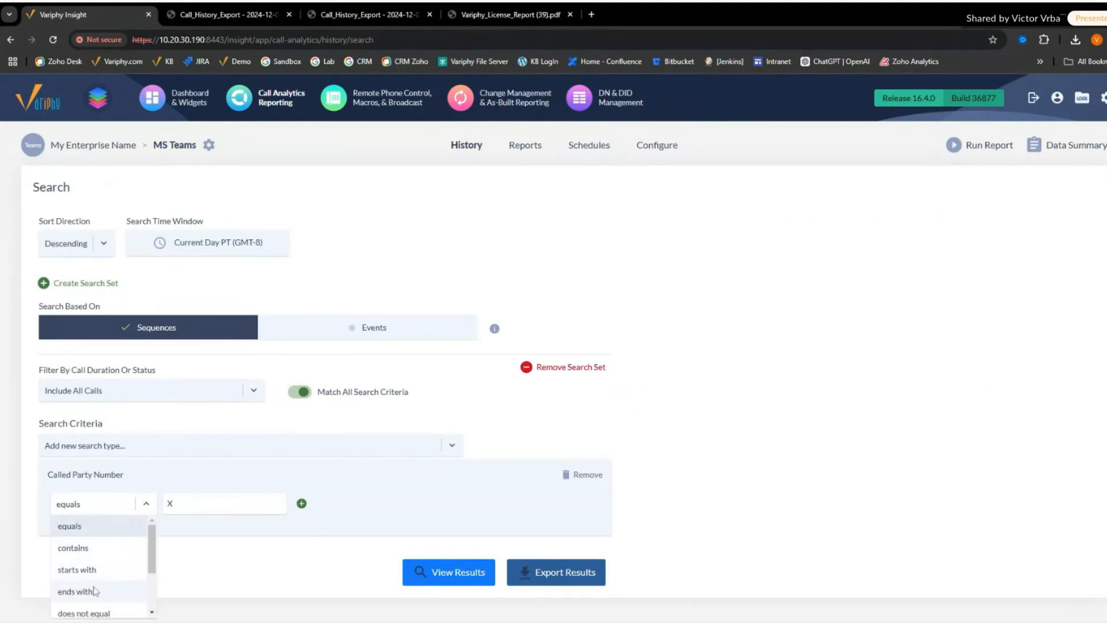
left_click(75, 591)
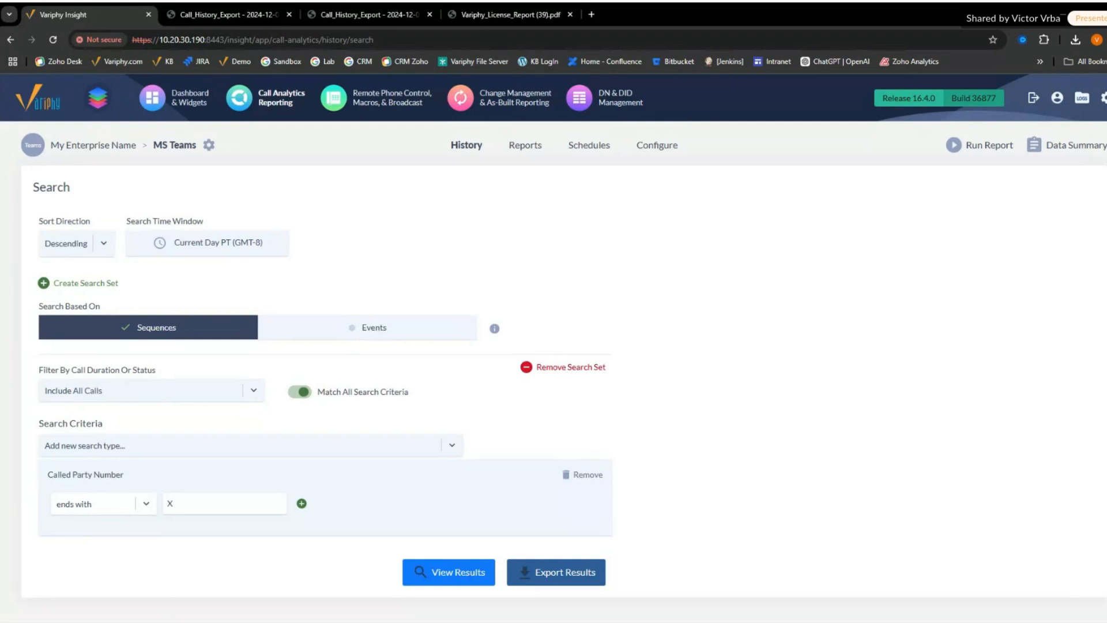
left_click(493, 555)
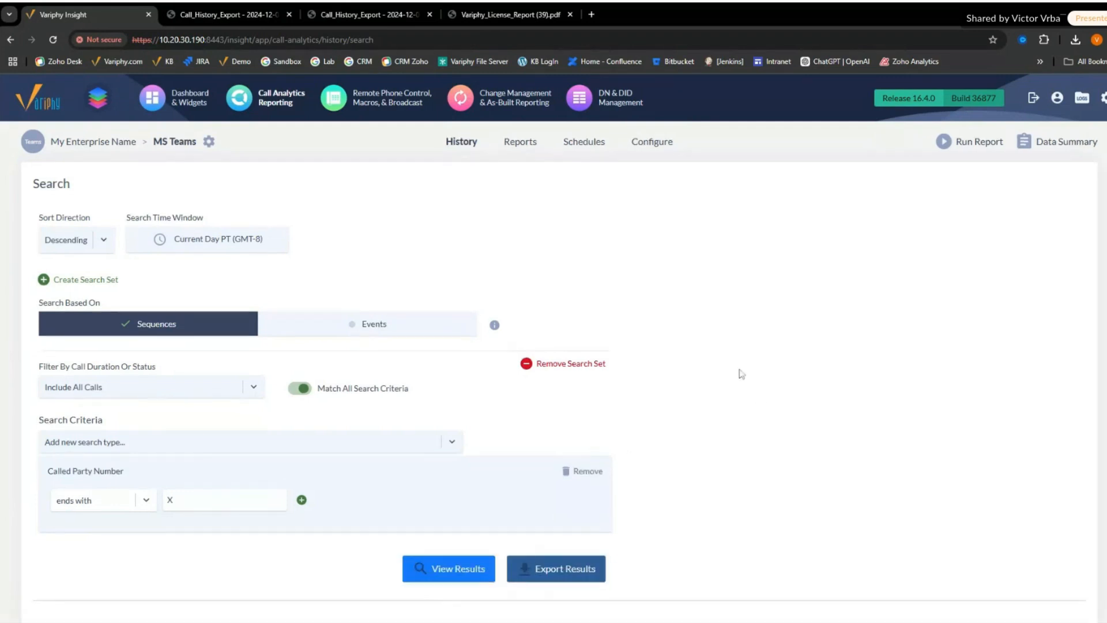
scroll(778, 372, "down", 3)
scroll(777, 375, "up", 2)
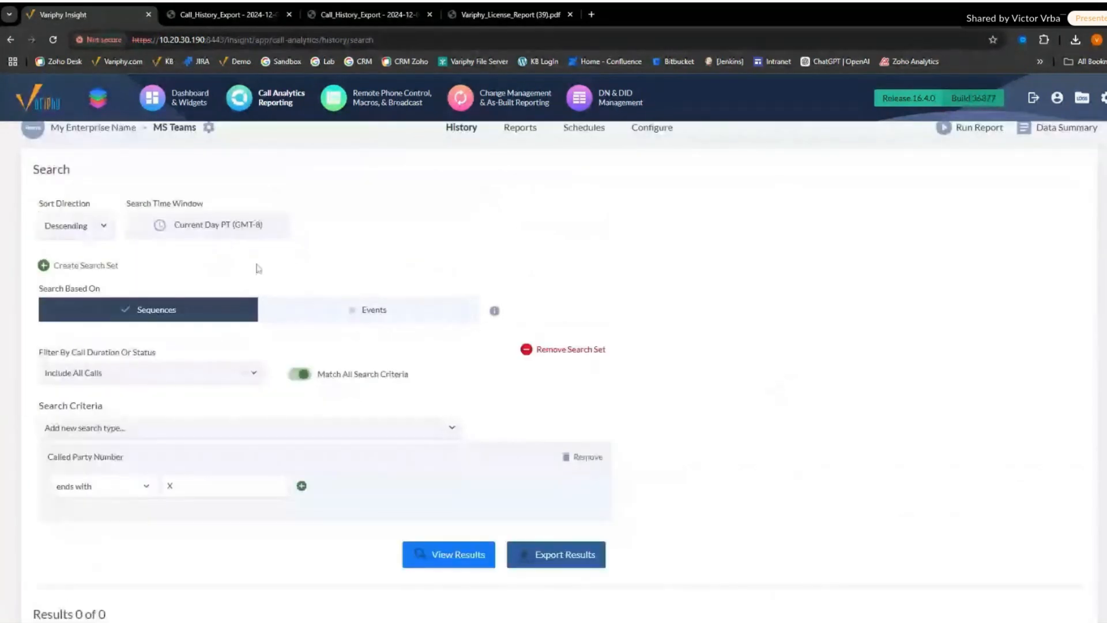
- Set the search time window to Previous Day (Tue, Dec 03, 2024), apply it, and check the search results
left_click(230, 226)
left_click(439, 317)
scroll(437, 450, "down", 1)
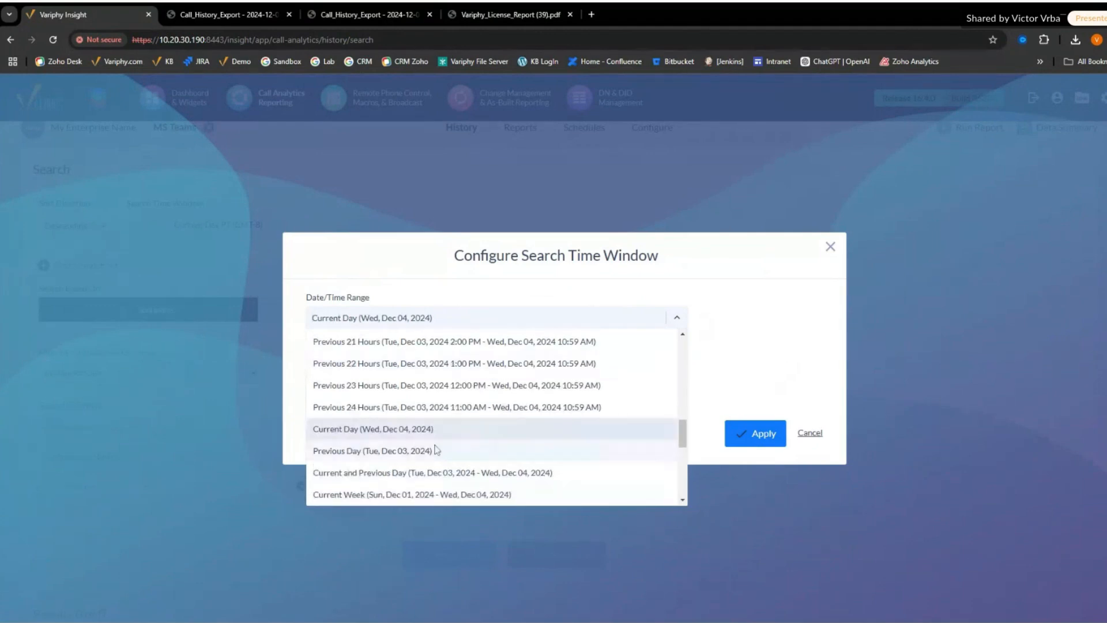
left_click(437, 450)
left_click(744, 434)
scroll(693, 416, "down", 2)
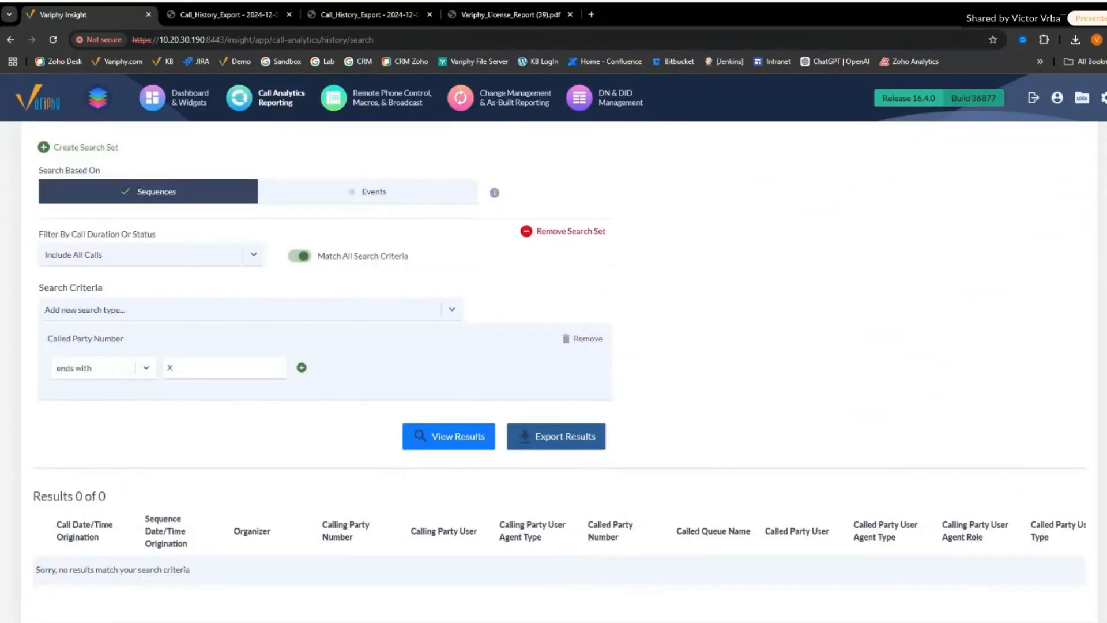
scroll(250, 421, "up", 1)
scroll(276, 450, "down", 3)
scroll(182, 271, "up", 2)
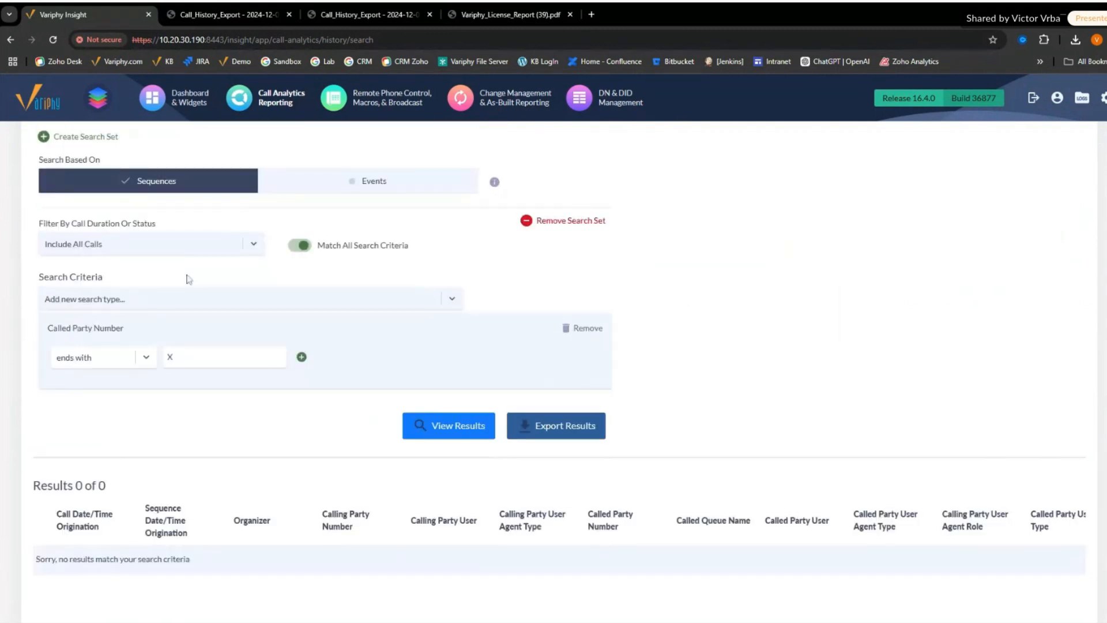
scroll(188, 279, "up", 3)
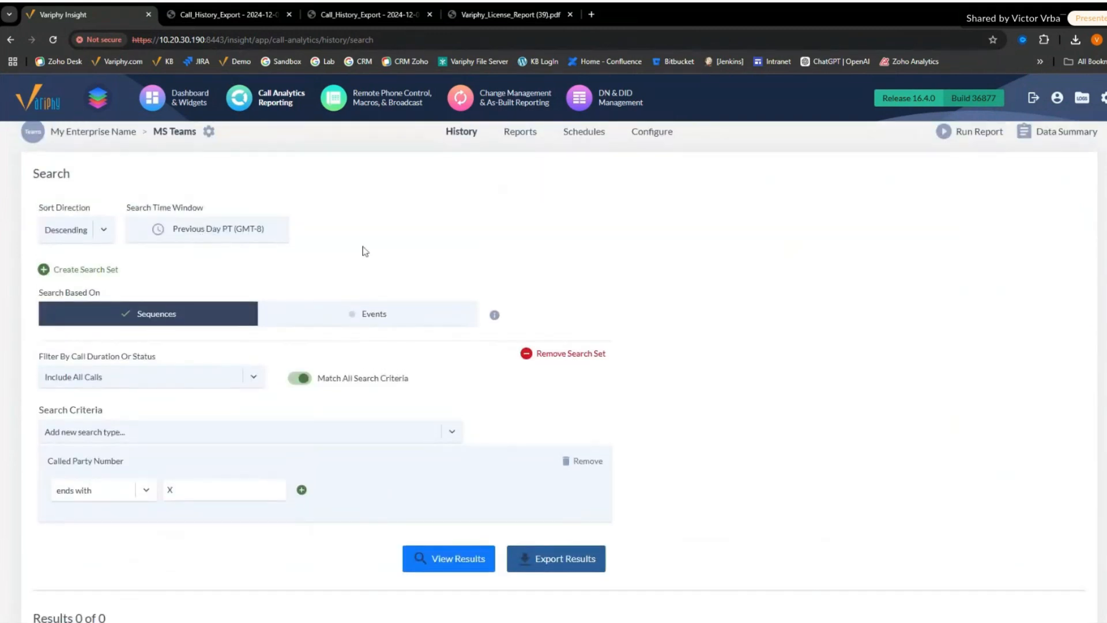
scroll(365, 251, "up", 1)
- Change the search time window's range type to From Specific Date/Time To Specific Date/Time Only
left_click(215, 251)
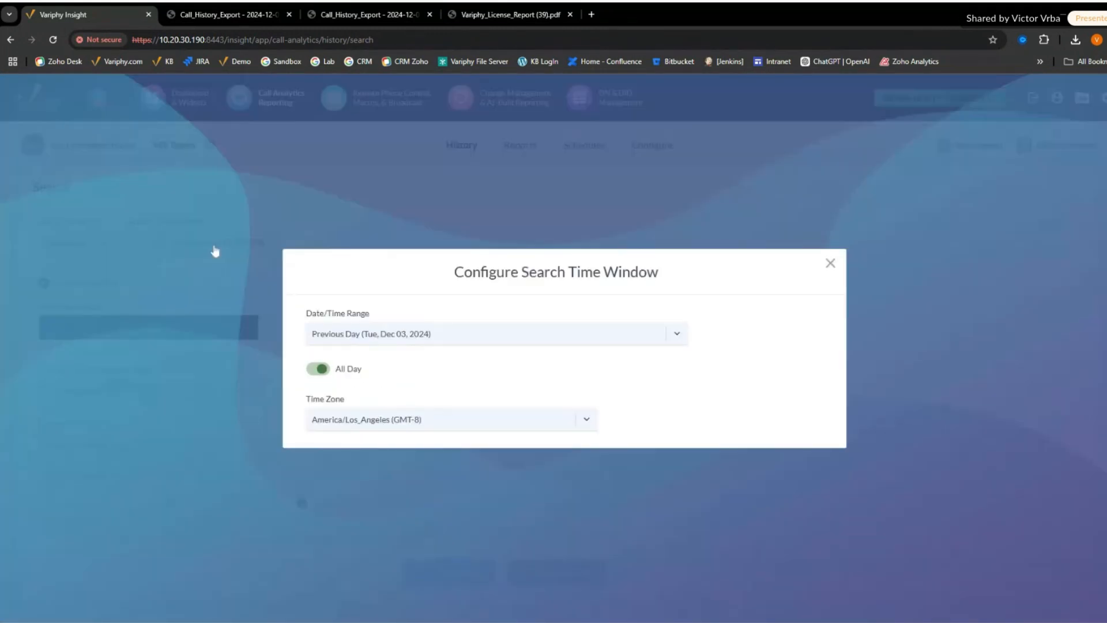
left_click(565, 321)
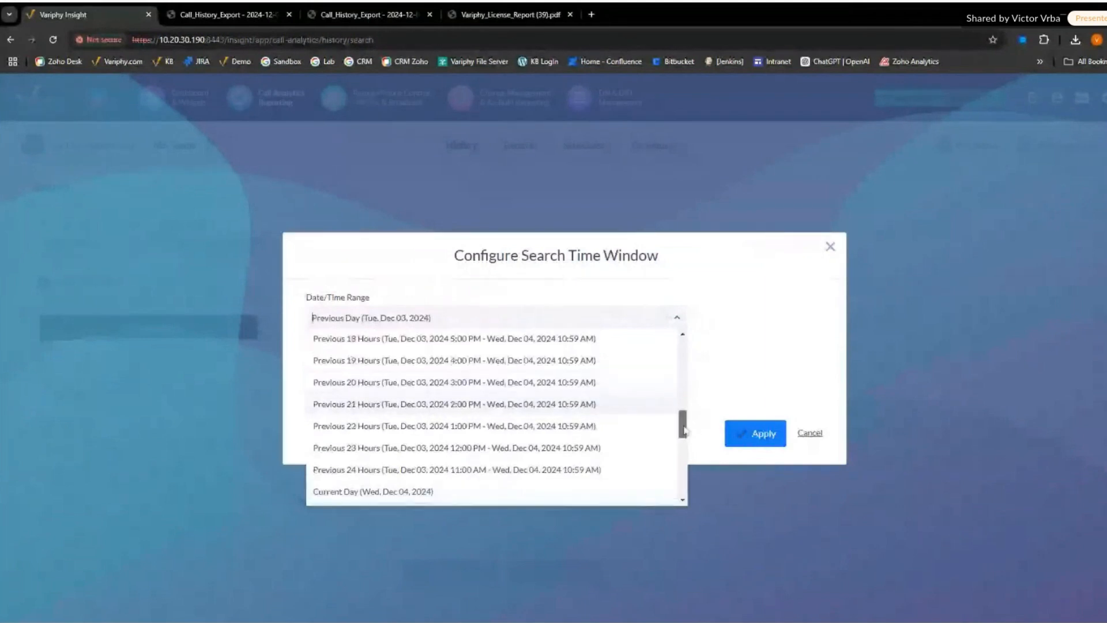
left_click_drag(682, 424, 683, 347)
left_click(386, 339)
- Set the range start to Jan 1, 2024 at 12:00 AM, apply the window, and review the Teams call records found
left_click(403, 331)
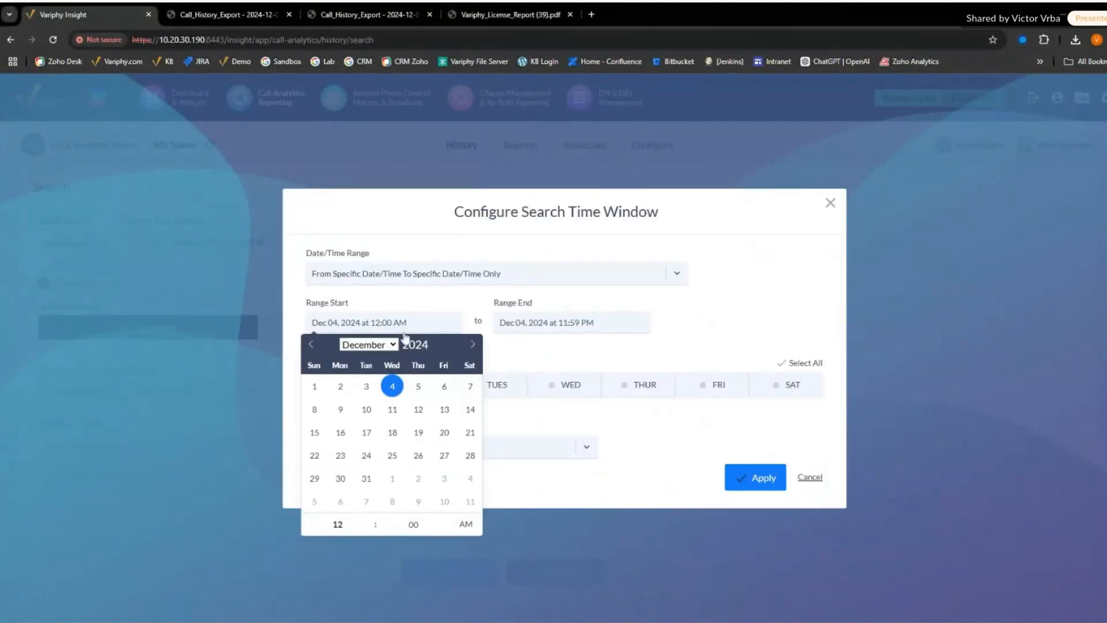
left_click(312, 346)
left_click(312, 346)
left_click(339, 327)
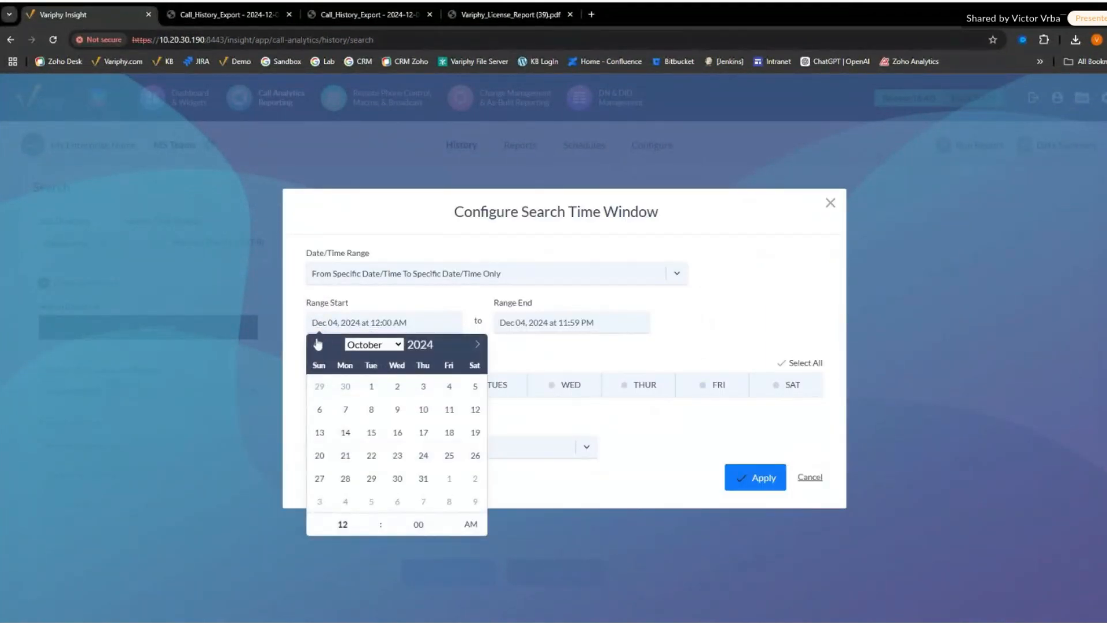
left_click(317, 345)
left_click(317, 344)
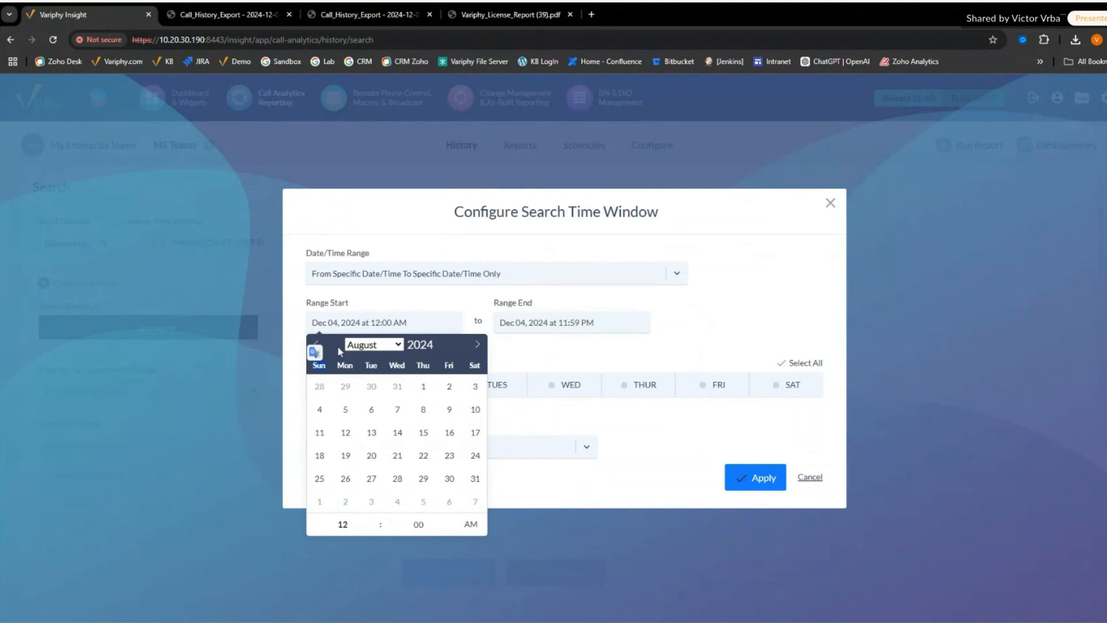
left_click(316, 346)
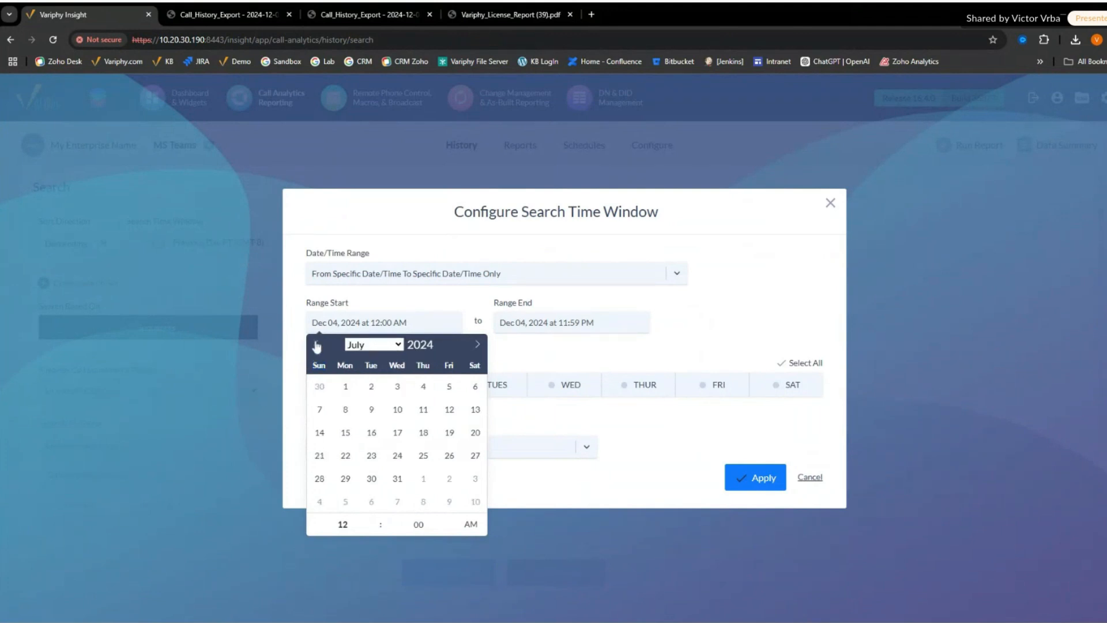
left_click(317, 346)
left_click(317, 346)
left_click(316, 346)
left_click(316, 346)
left_click(316, 346)
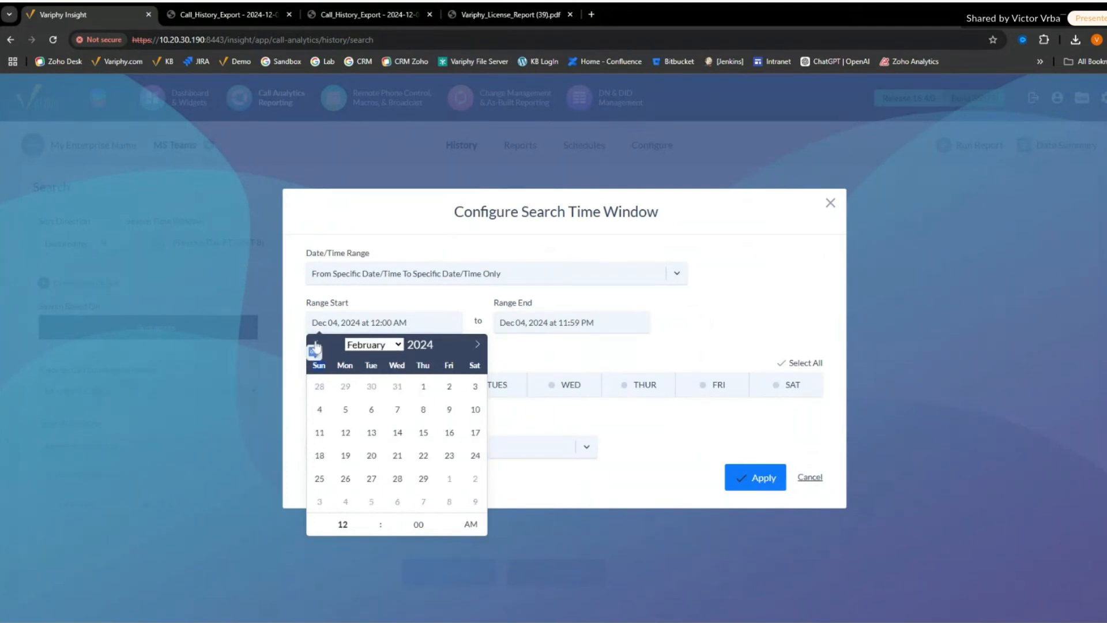
left_click(316, 346)
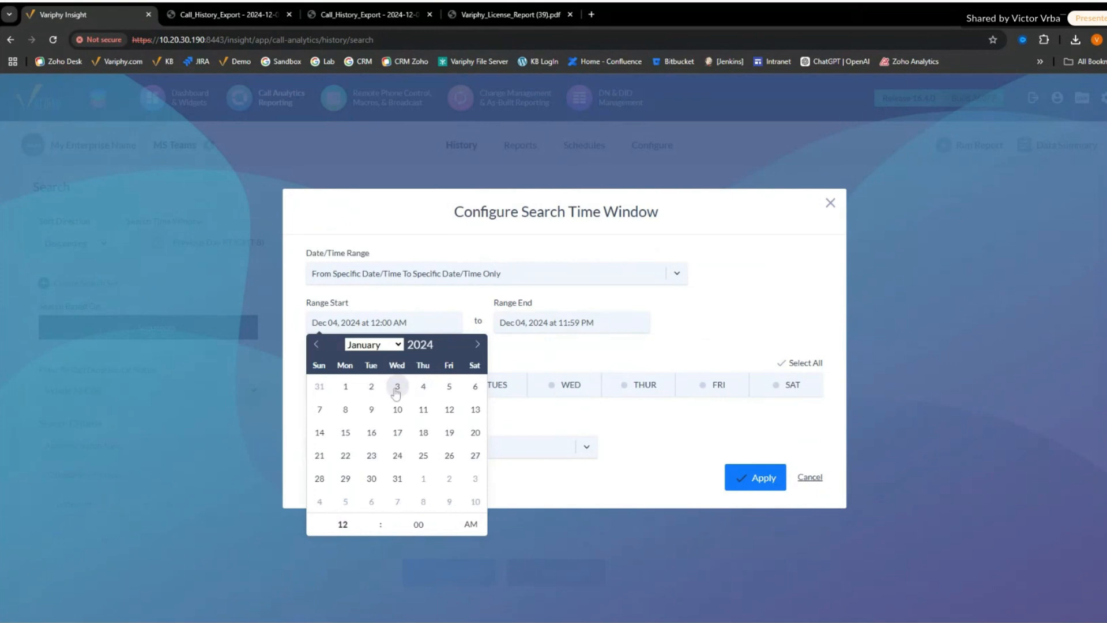
left_click(346, 386)
left_click(669, 326)
left_click(755, 477)
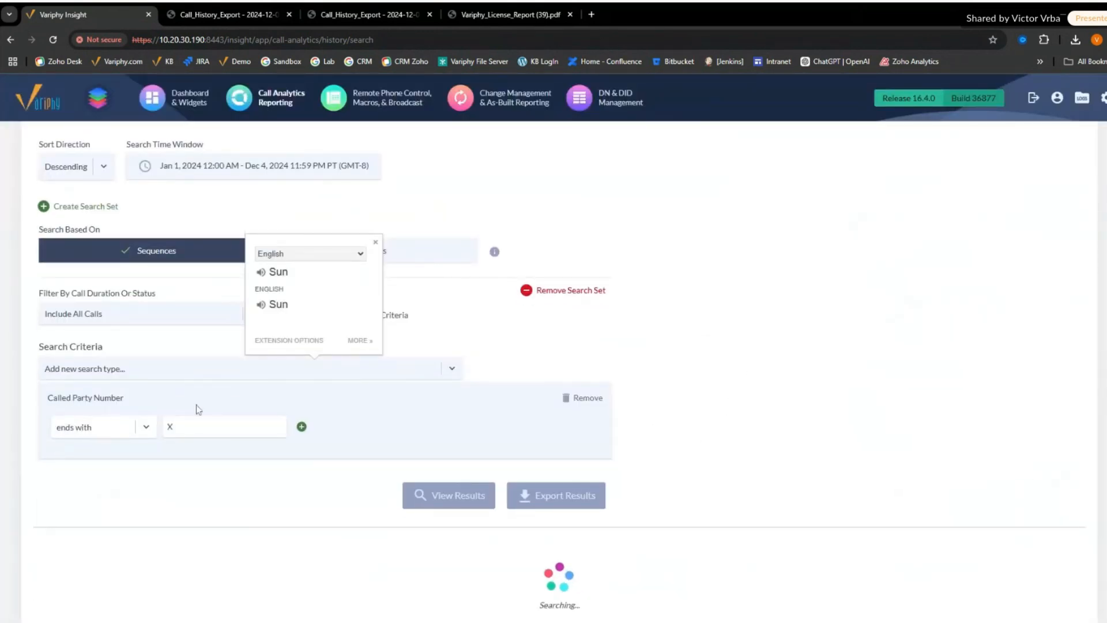
left_click_drag(68, 399, 122, 401)
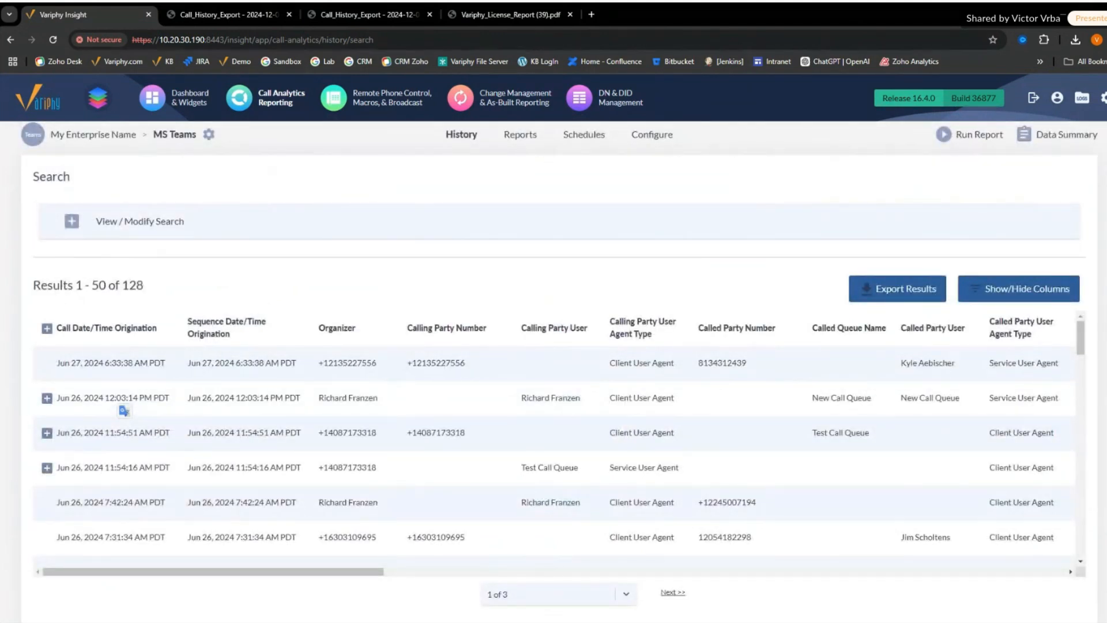
double_click(438, 363)
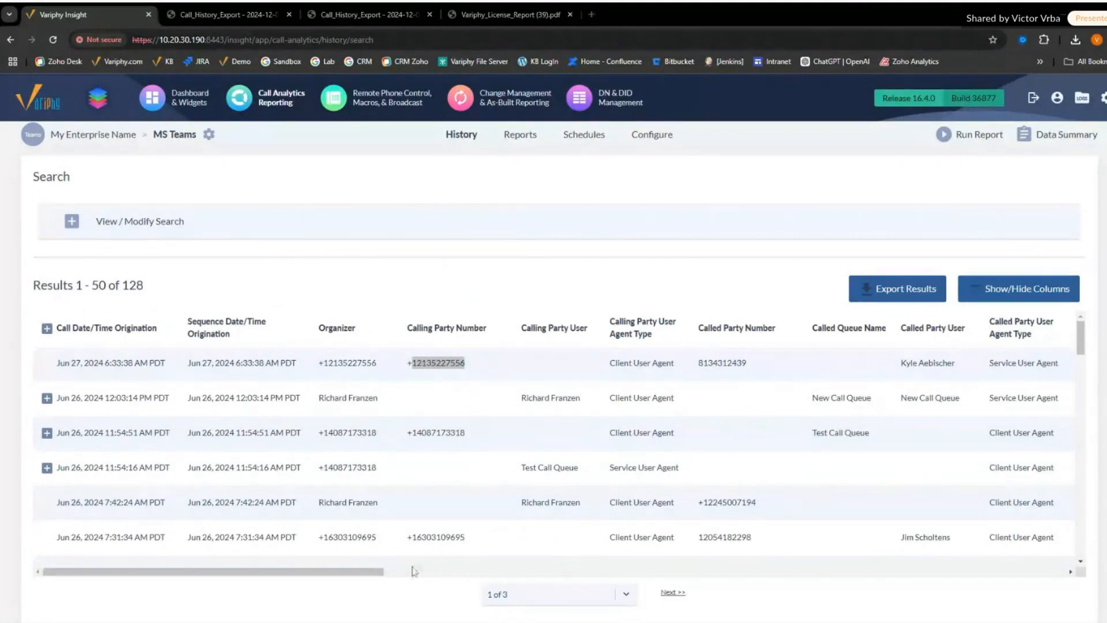
left_click_drag(378, 576, 355, 540)
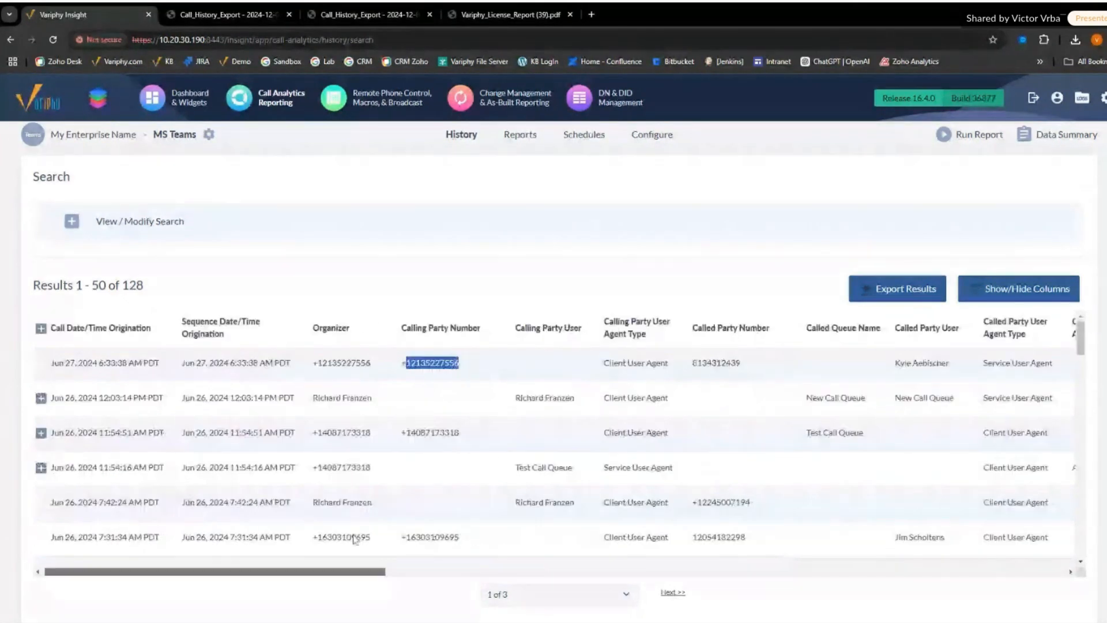
- Reopen the search settings and replace the Called Party Number criterion with Call Scenario Types
left_click(140, 221)
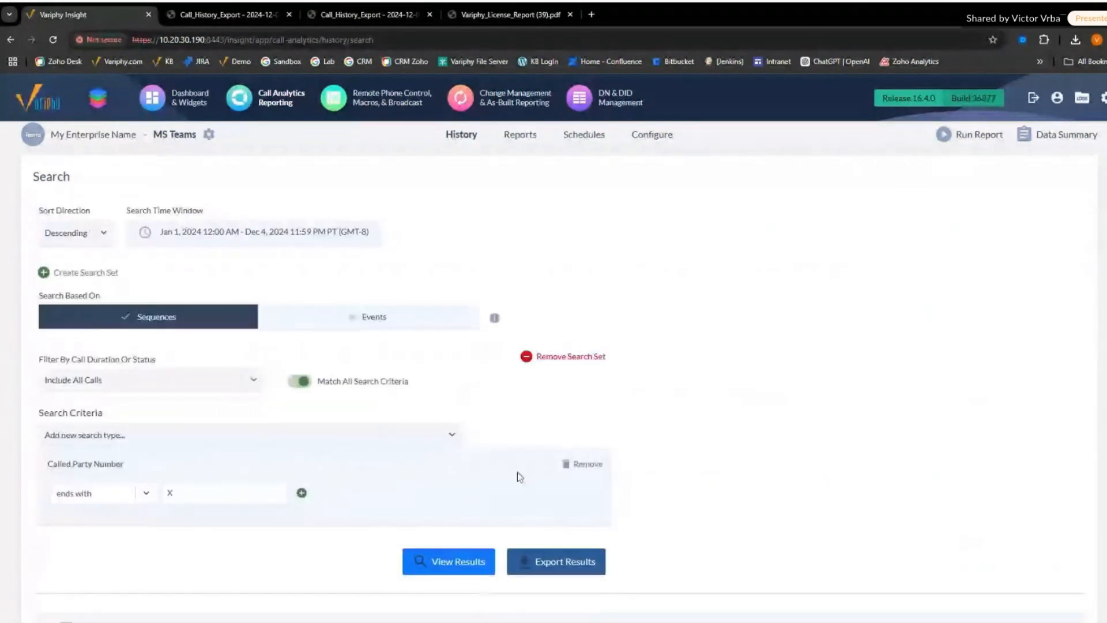
left_click(584, 464)
left_click(332, 436)
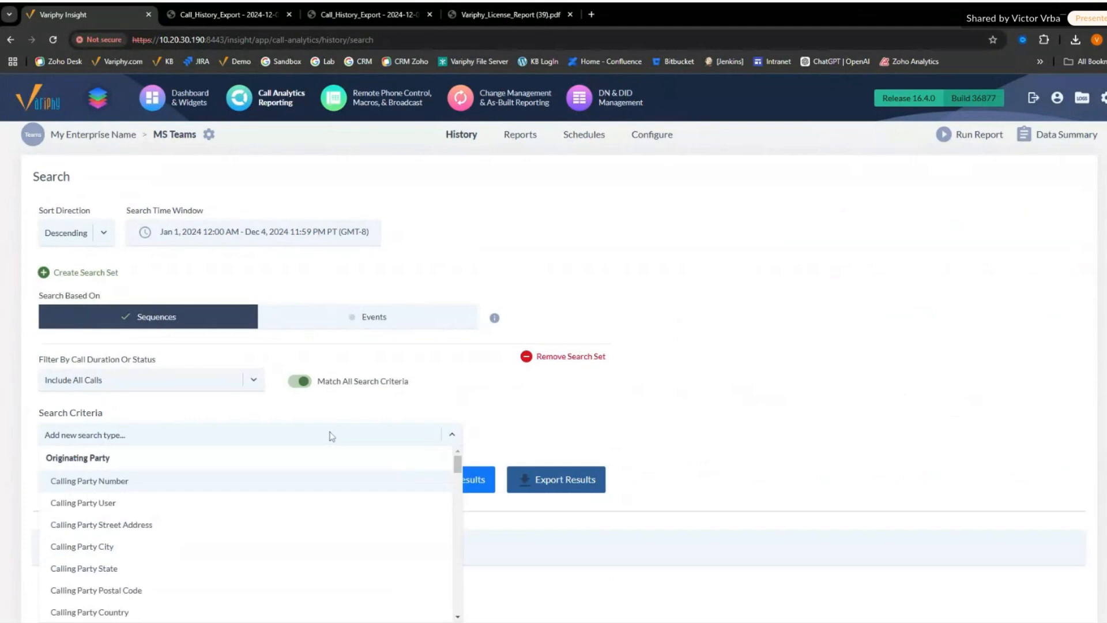
type("call")
left_click(323, 473)
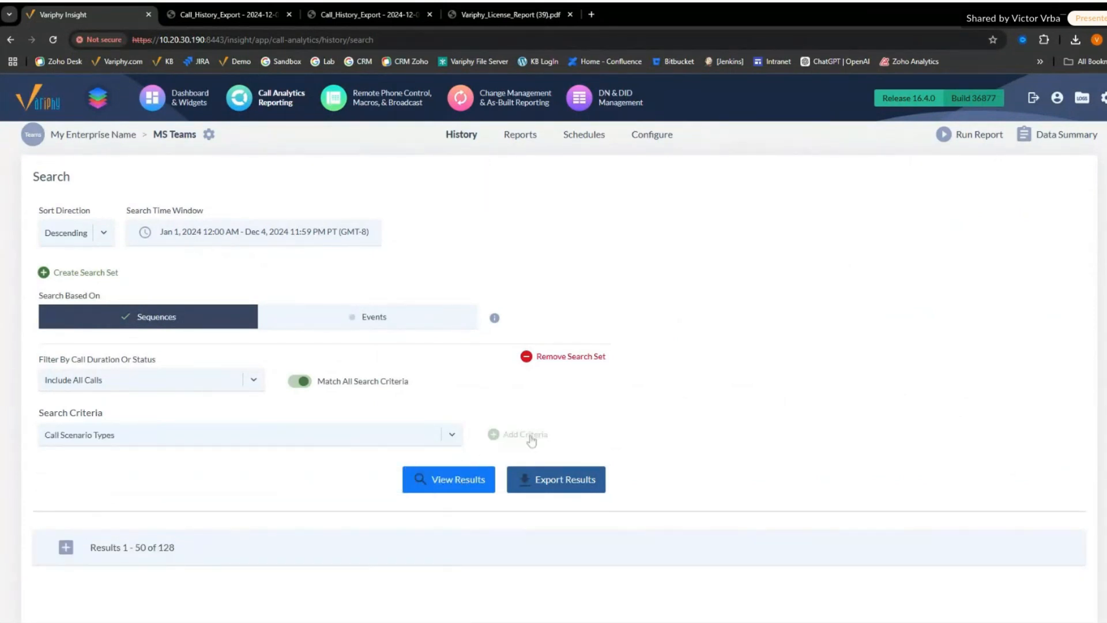
left_click(529, 437)
- Set Call Scenario Types to only Answered Calls and view the search results
left_click(153, 491)
scroll(159, 519, "down", 3)
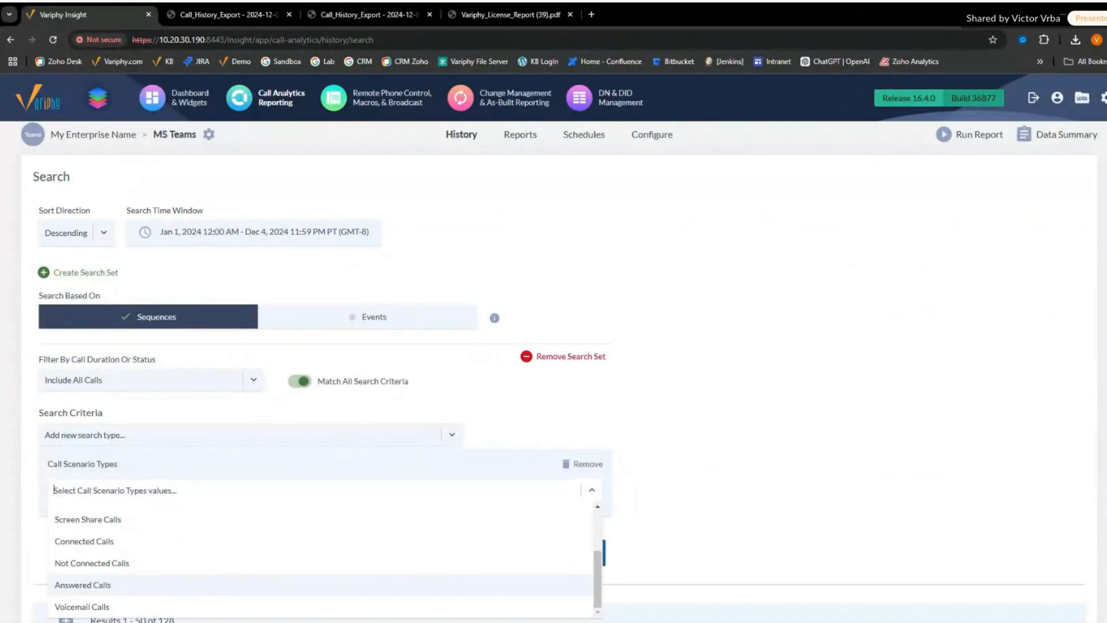
left_click(105, 585)
left_click(115, 519)
left_click(816, 363)
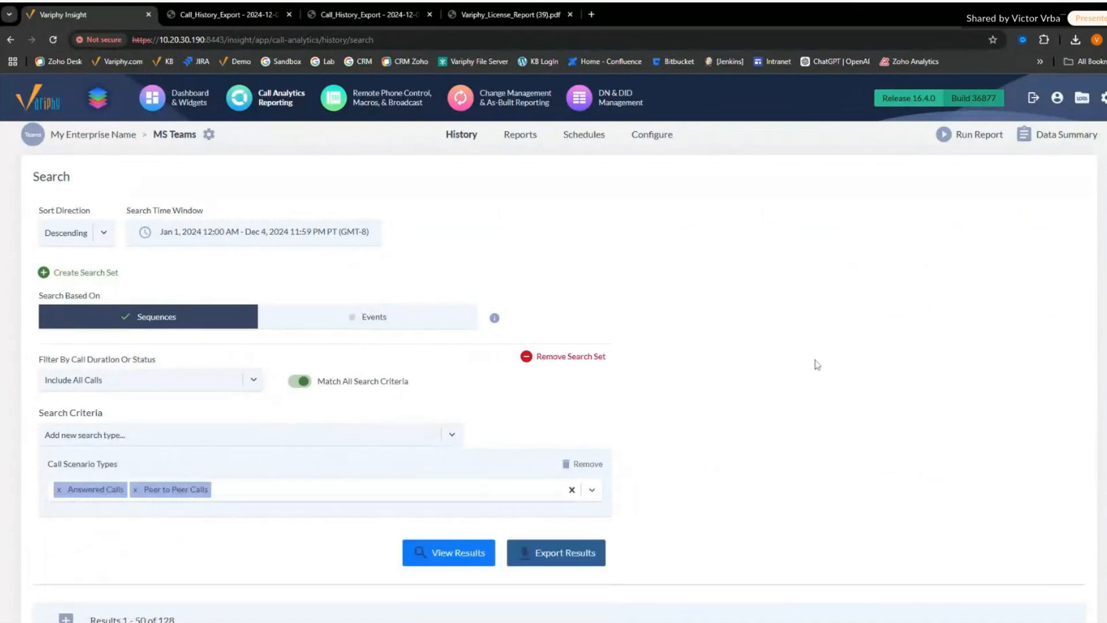
left_click(135, 489)
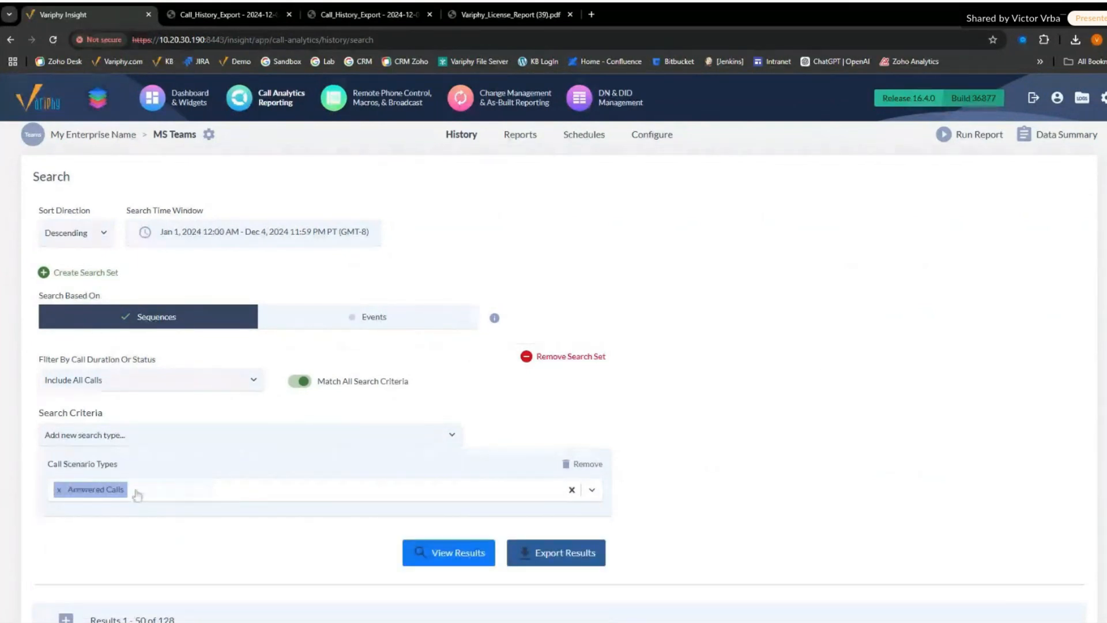
left_click(404, 553)
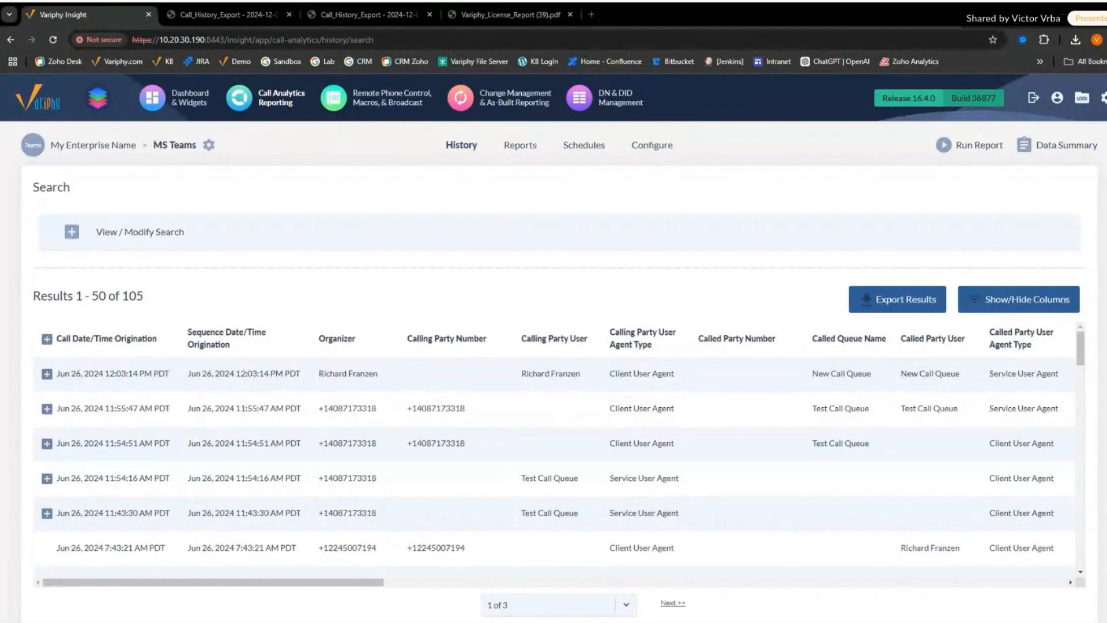
- Change the platform to 16.4 testing (Webex) and open the Webex Organizations setup page
left_click(208, 145)
left_click(666, 395)
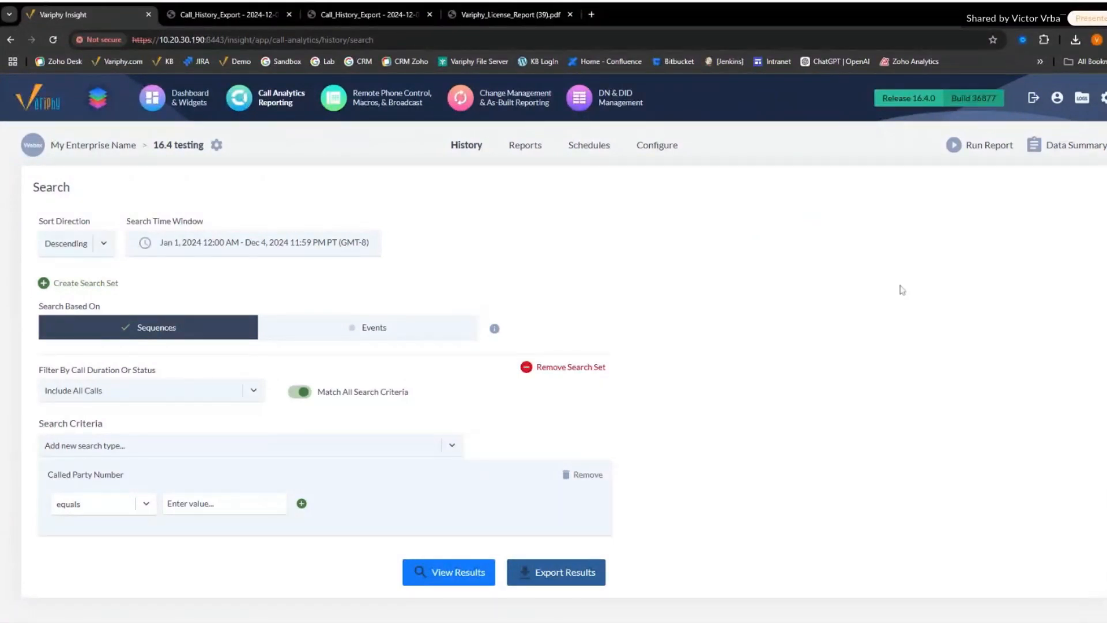
mouse_move(1104, 98)
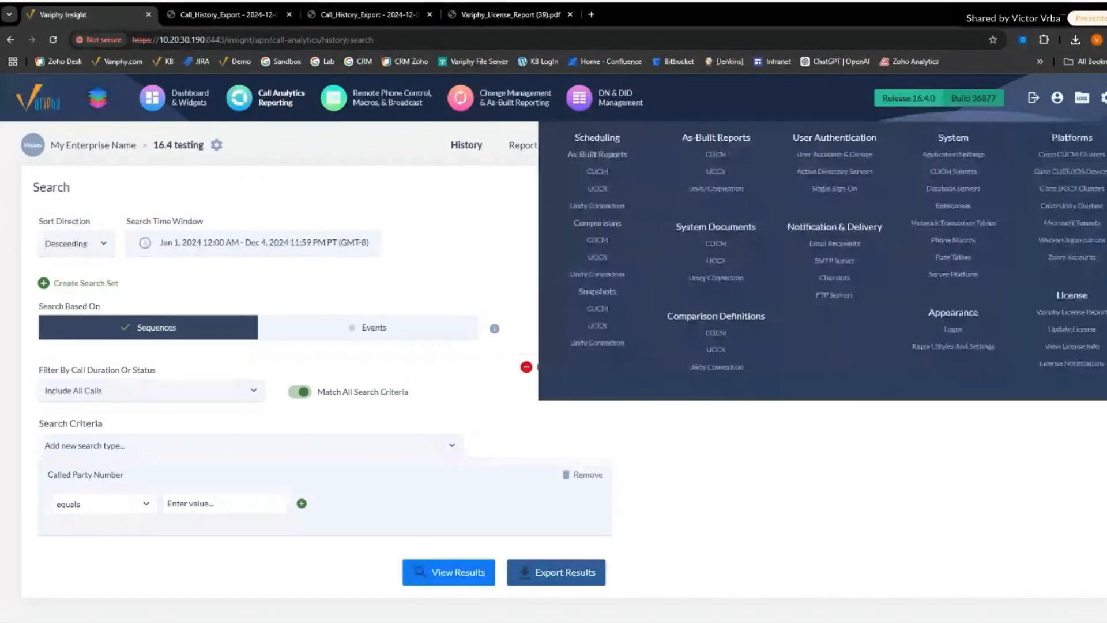
left_click(1077, 241)
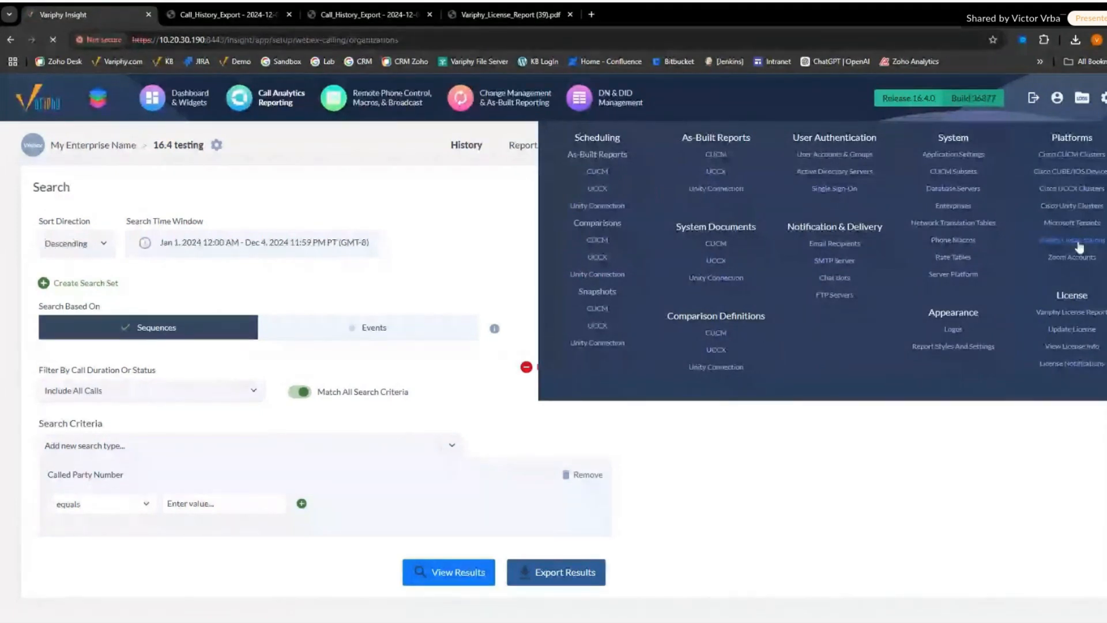